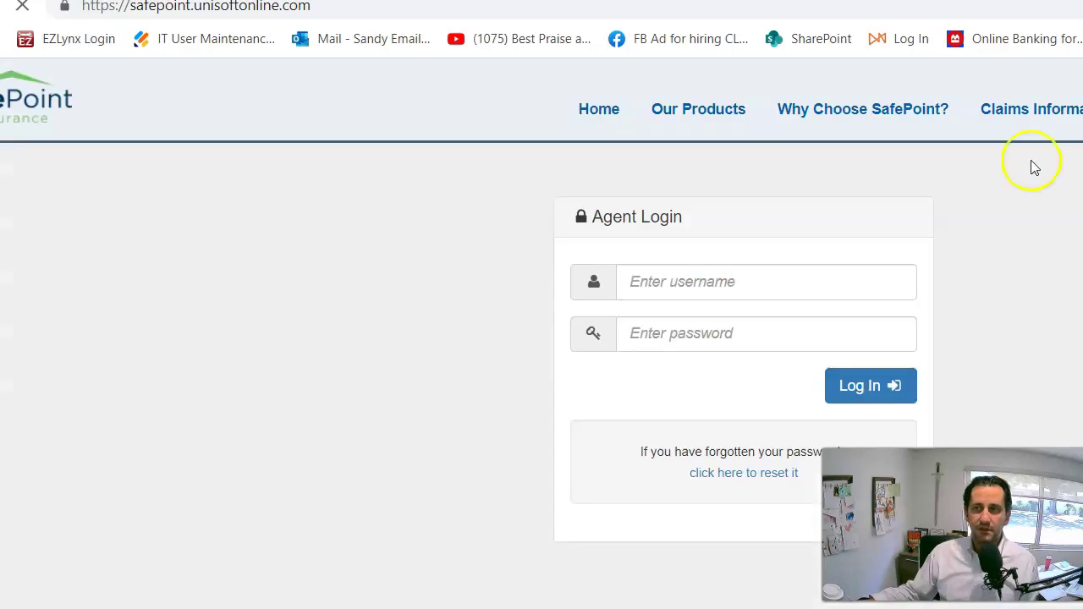
Sign in to the agent portal with the browser-saved agent credentials.
key("Tab")
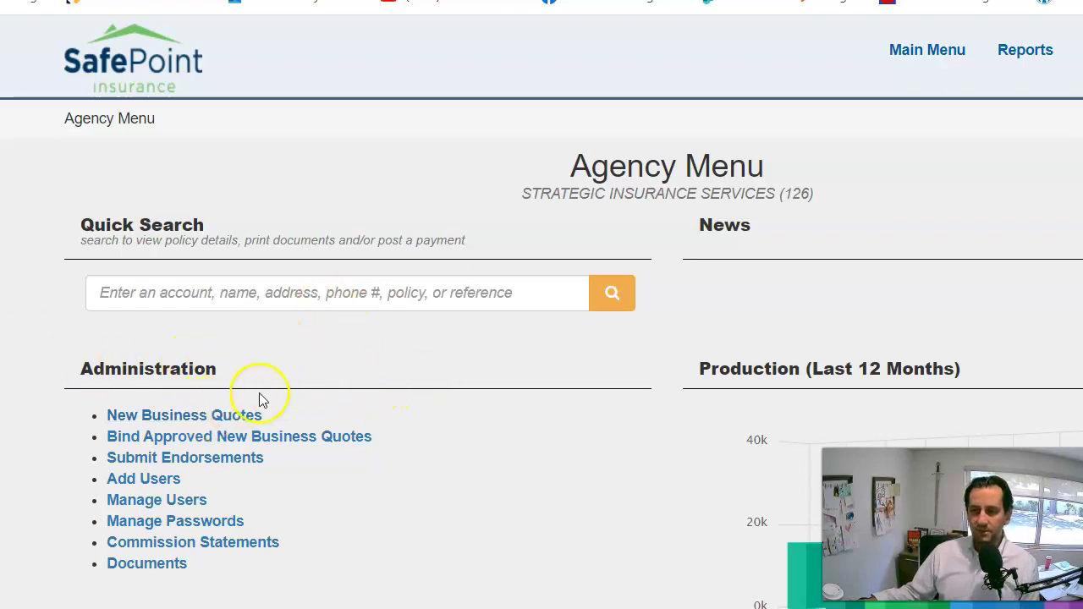
From New Business Quotes, start a new Commercial Lines Multiperil Package application.
left_click(167, 415)
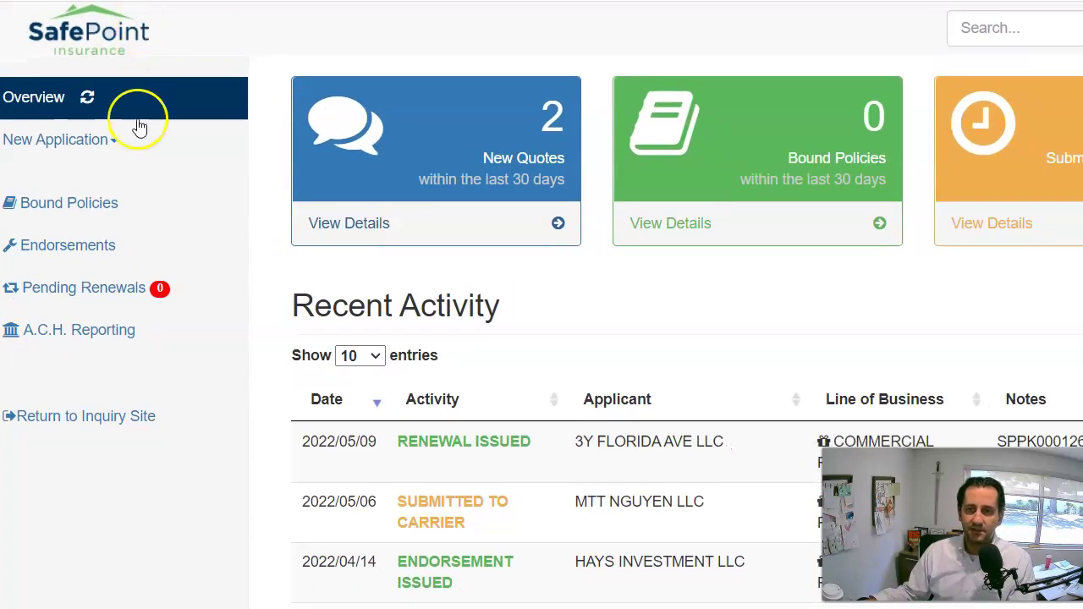
left_click(114, 140)
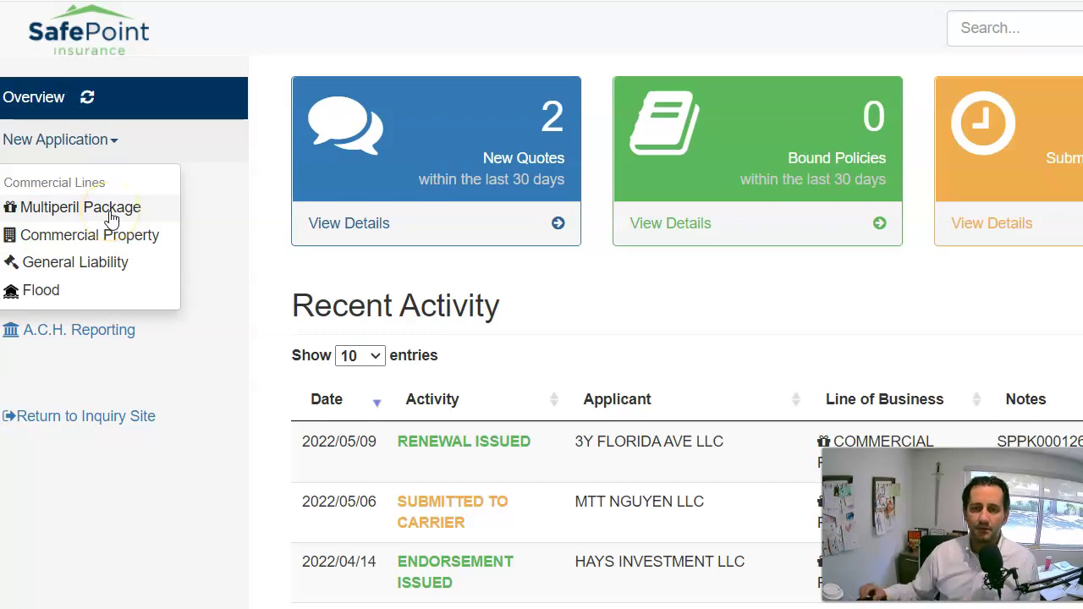
left_click(111, 218)
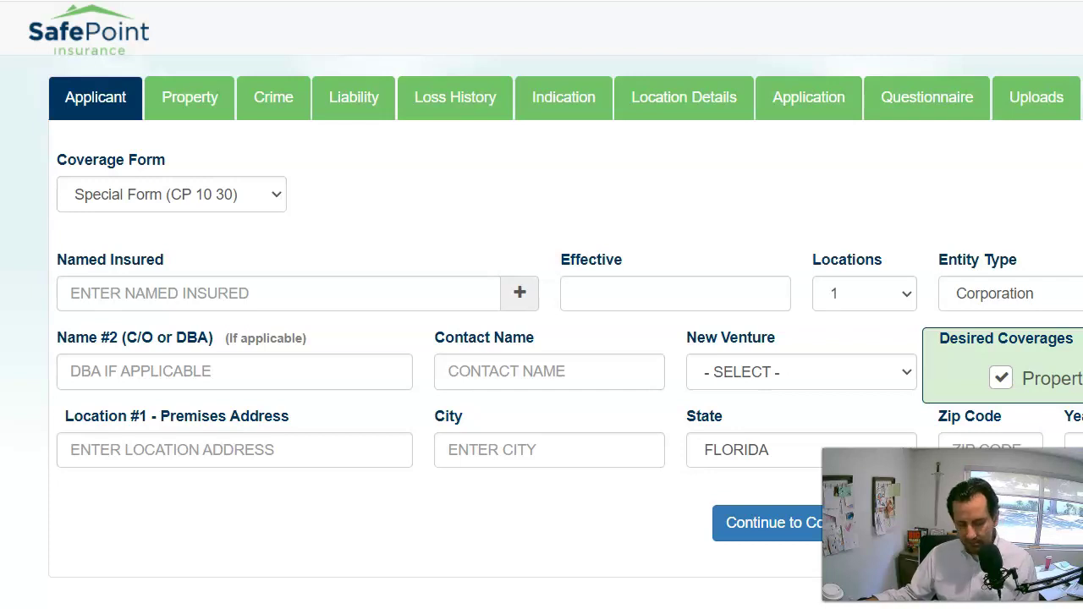
Paste the named insured business name and set the effective date to June 6, 2022.
left_click(162, 293)
type("ASMAR INVESTMENT LLC")
left_click(640, 293)
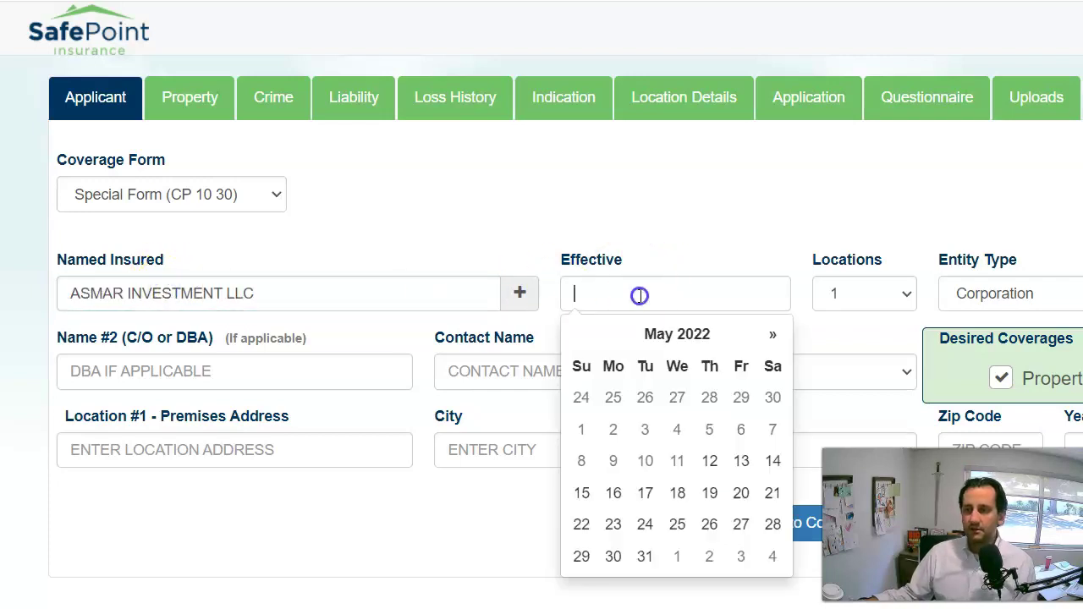
left_click(771, 336)
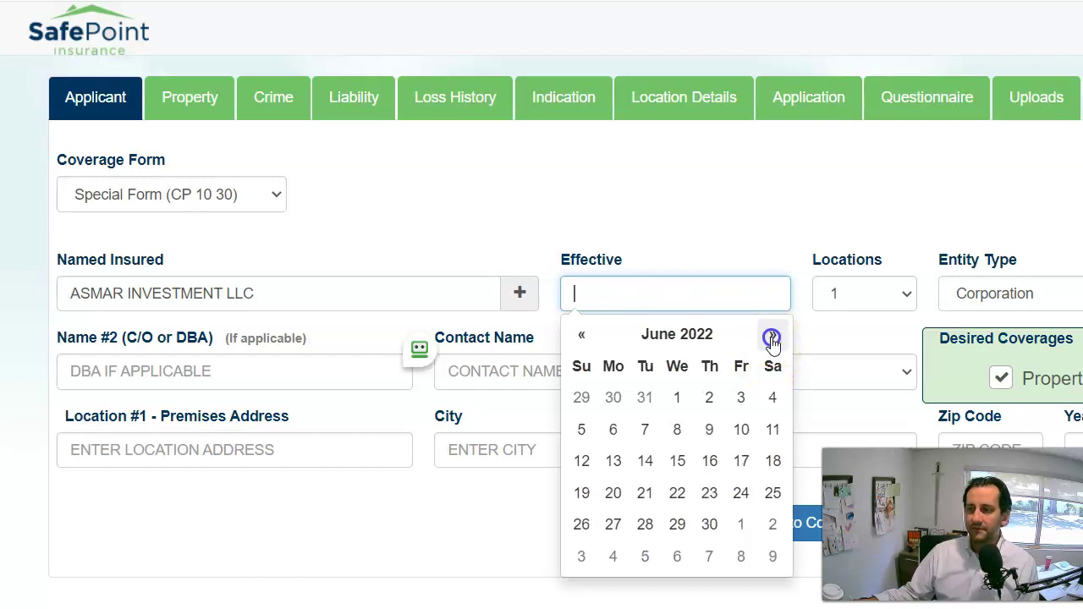
left_click(610, 435)
Choose L.L.C. as the entity type.
left_click(991, 288)
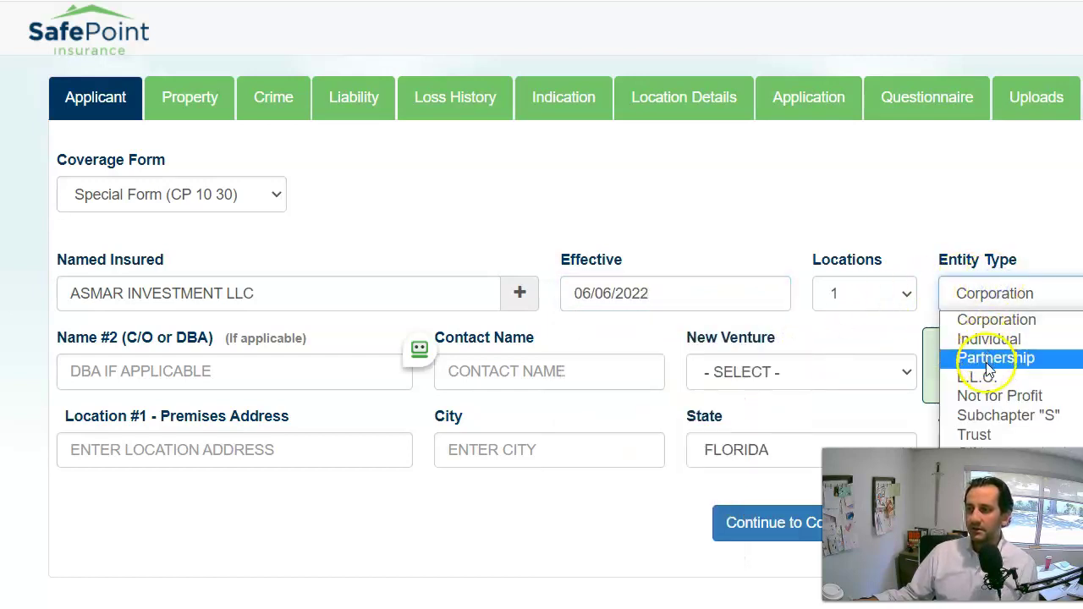
left_click(987, 374)
left_click(997, 296)
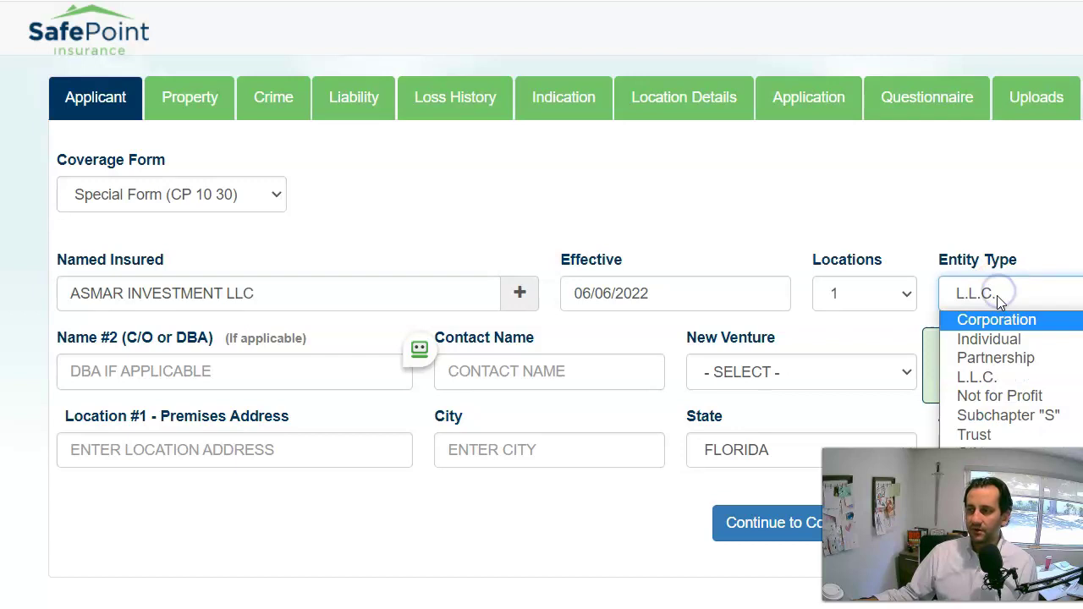
left_click(997, 295)
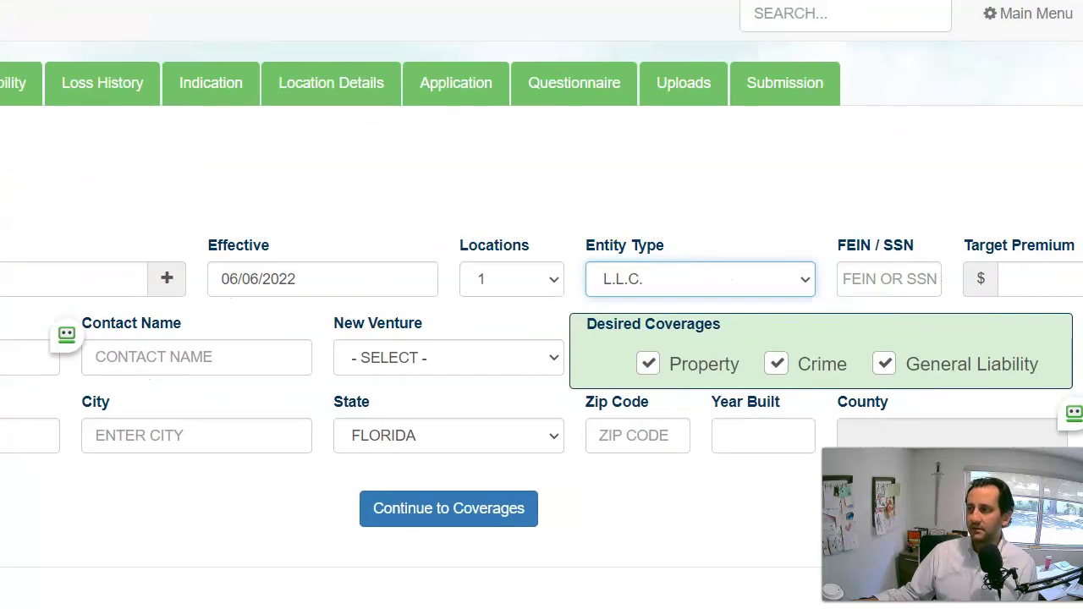
Enter the business's FEIN with the dash removed.
left_click(881, 279)
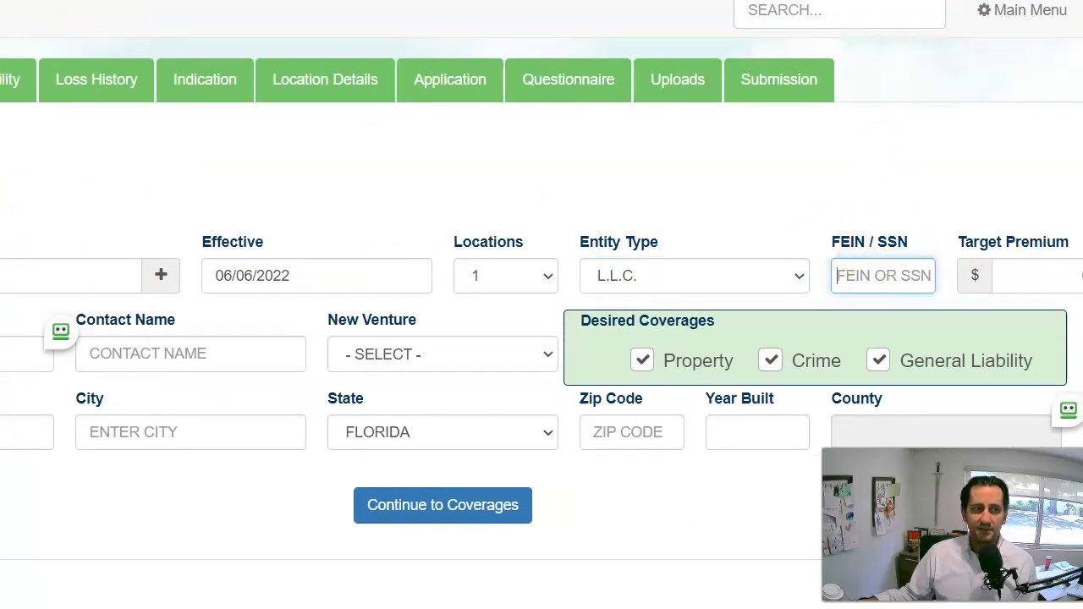
key("Tab")
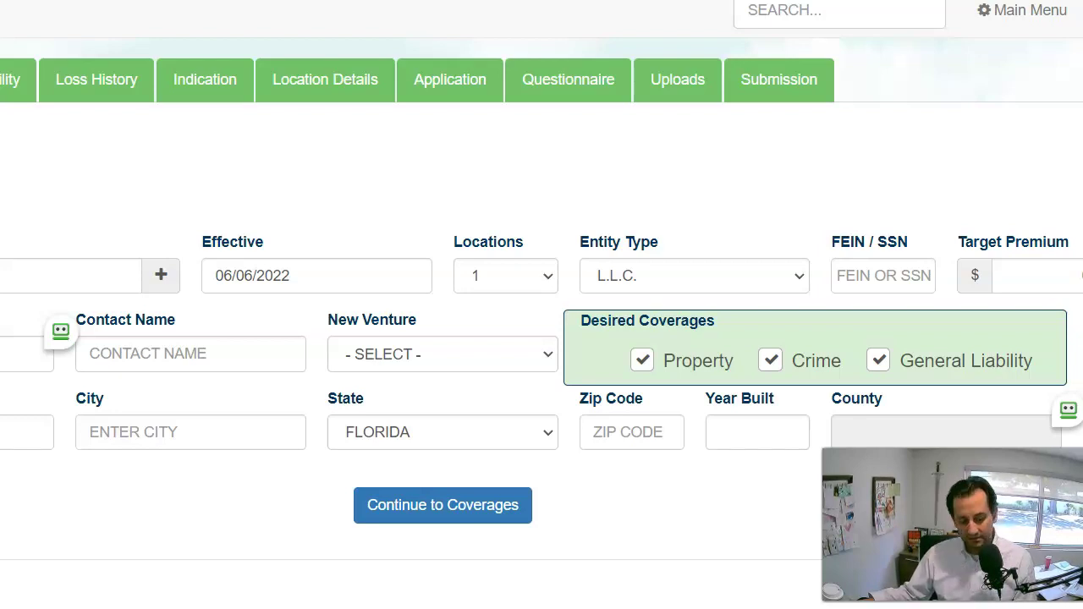
left_click(884, 279)
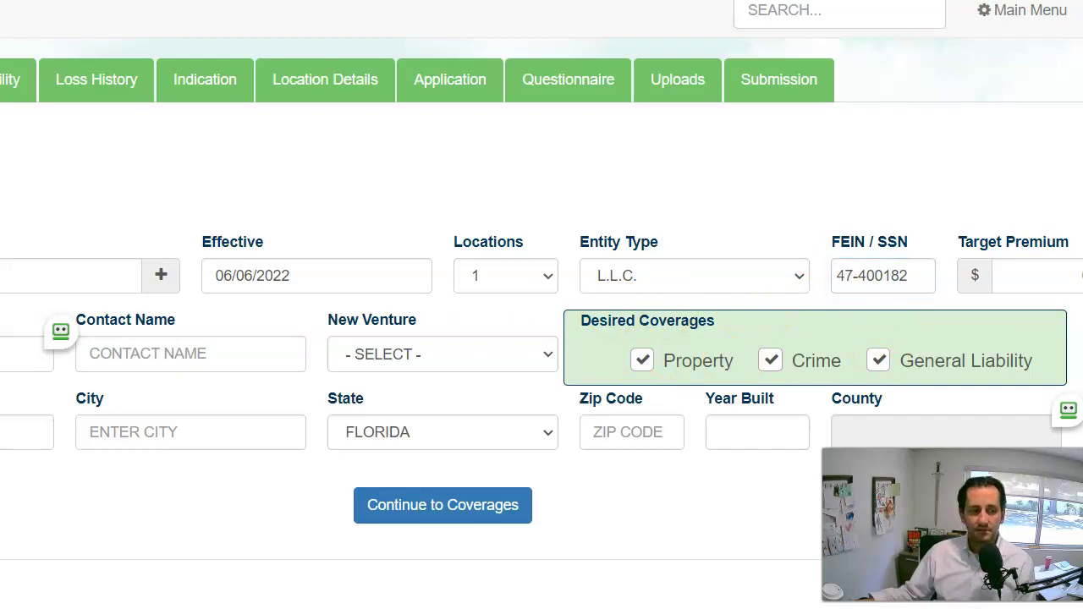
left_click(863, 275)
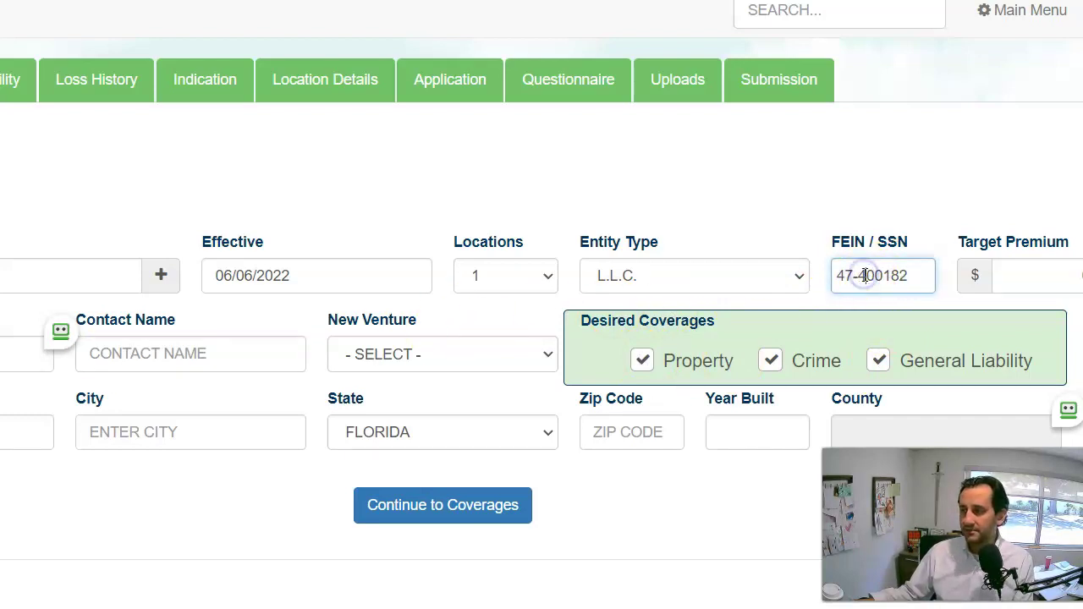
left_click_drag(863, 274, 856, 272)
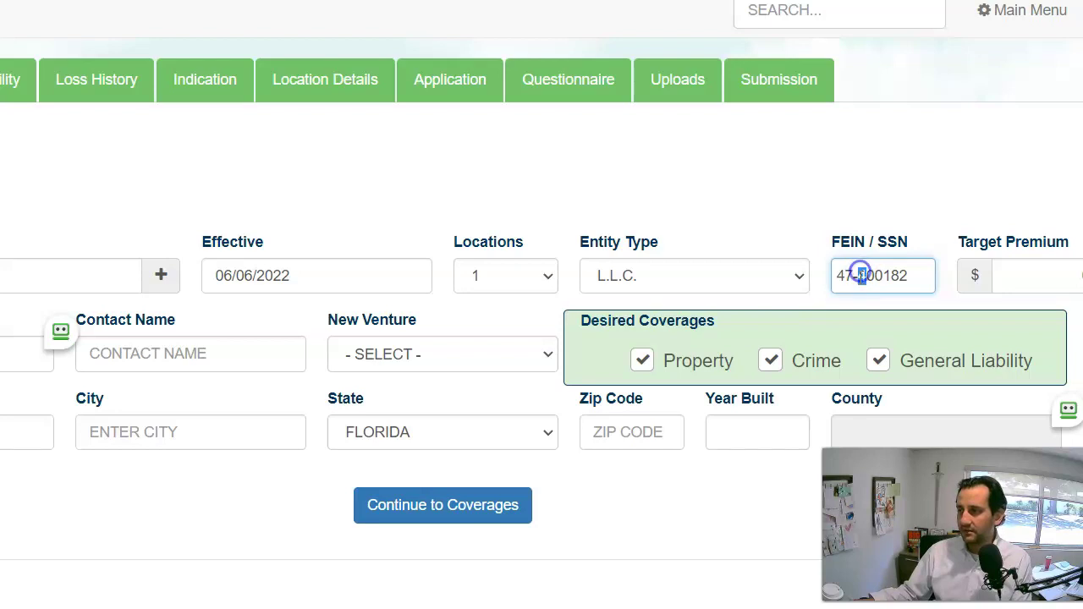
left_click(853, 277)
key("BackSpace")
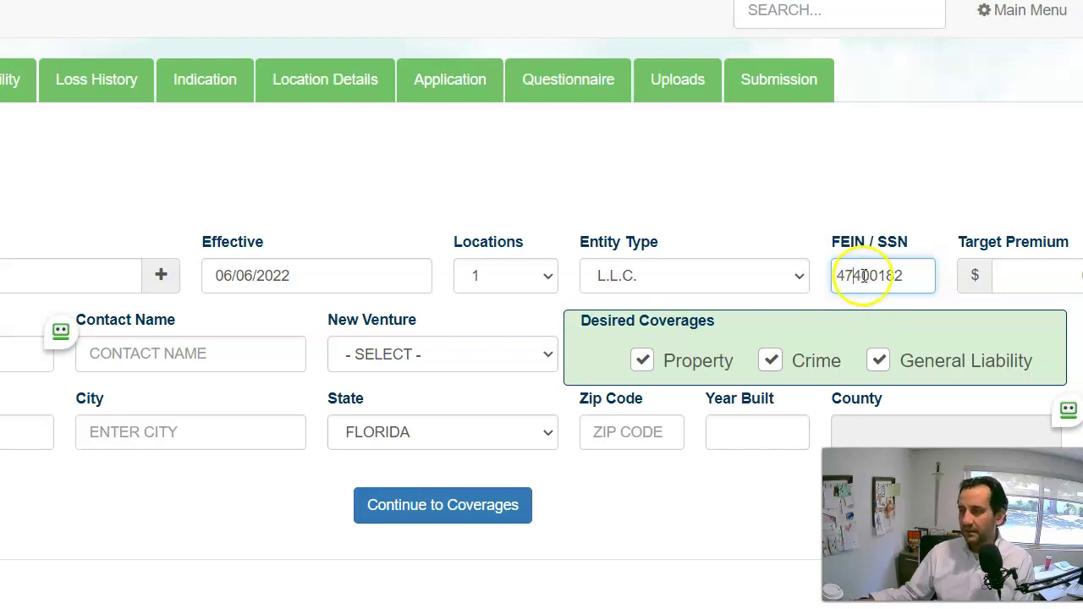
left_click(921, 276)
type("0")
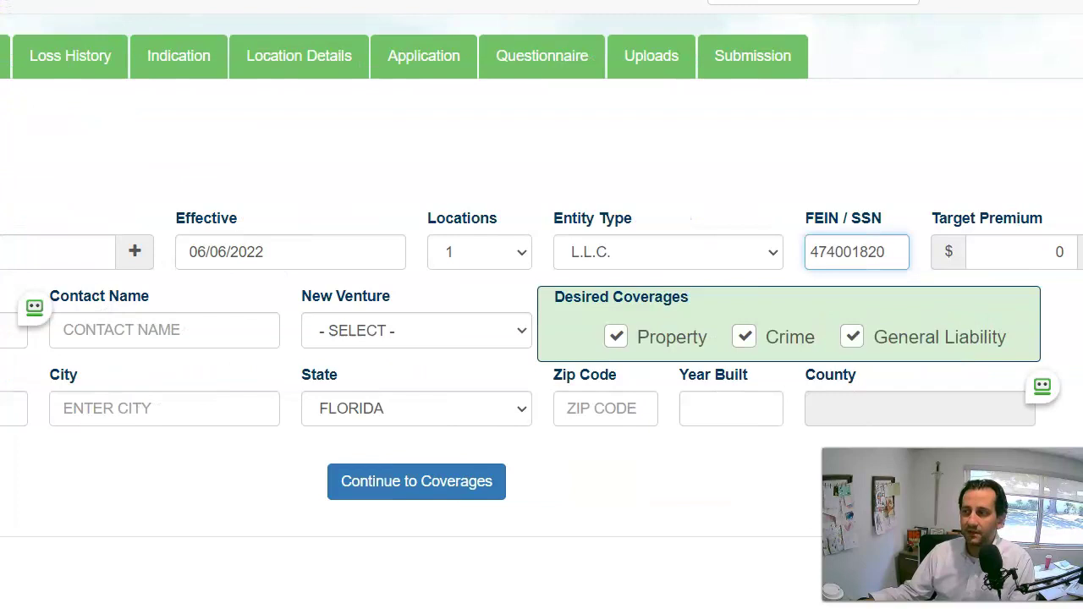
Set the target premium to 18000 and enter the contact's full name.
left_click(1003, 248)
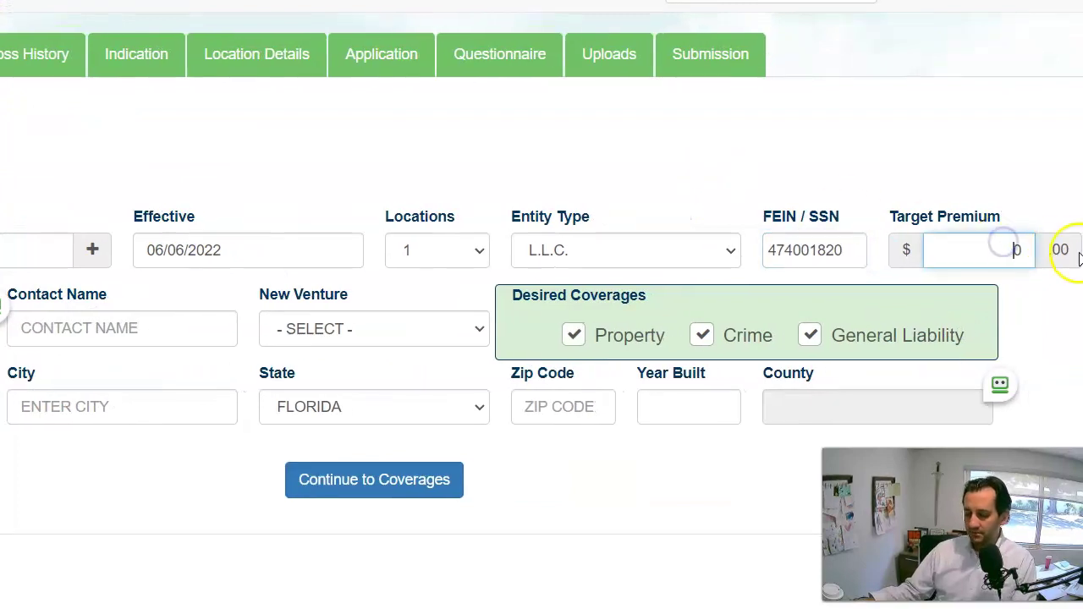
type("18000")
left_click(1078, 258)
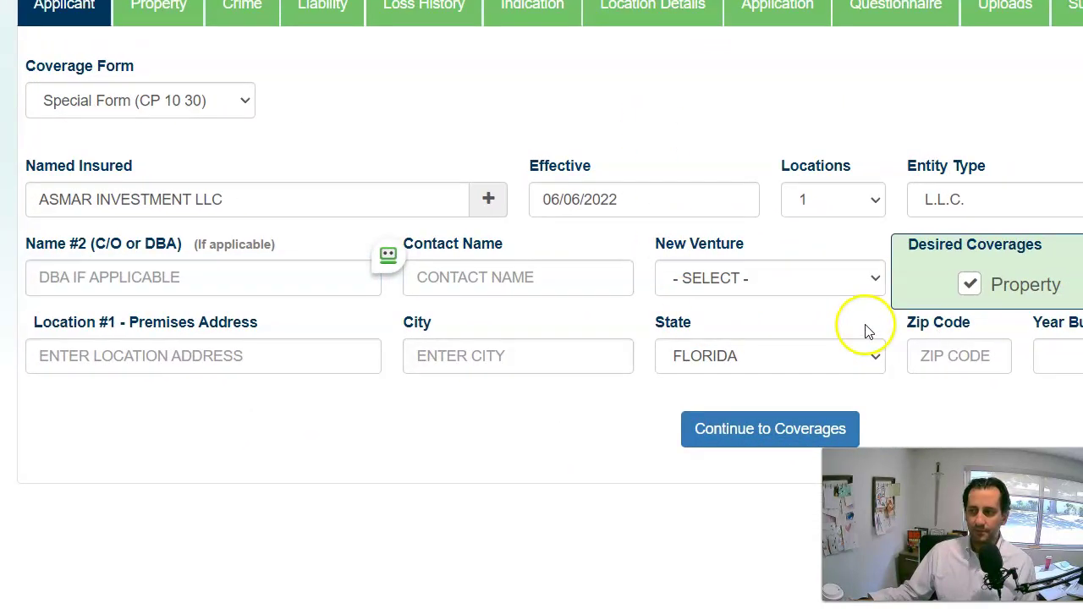
left_click(181, 275)
left_click(530, 278)
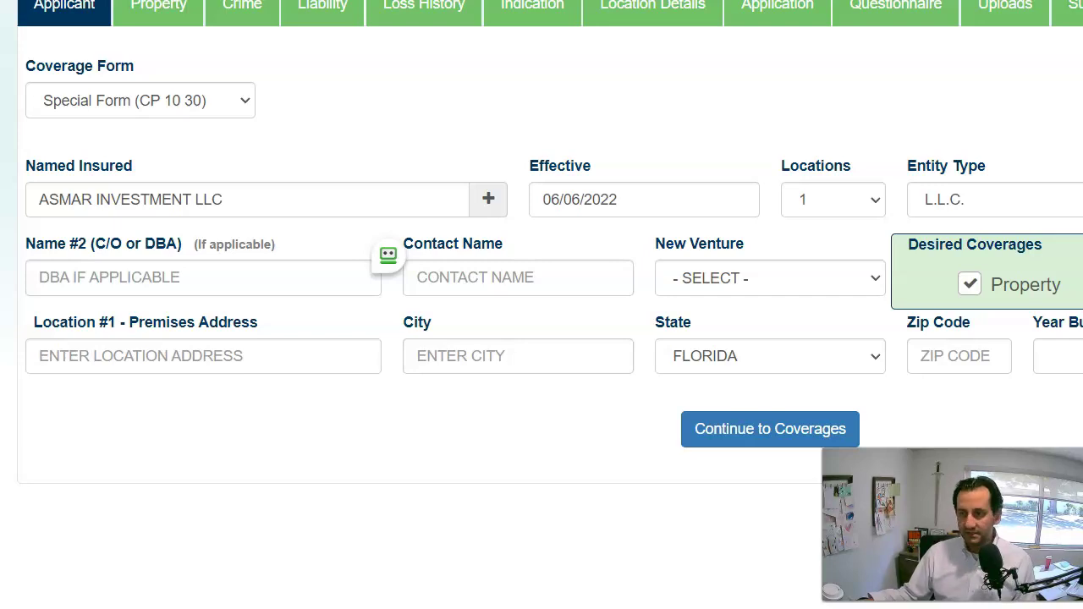
left_click(447, 272)
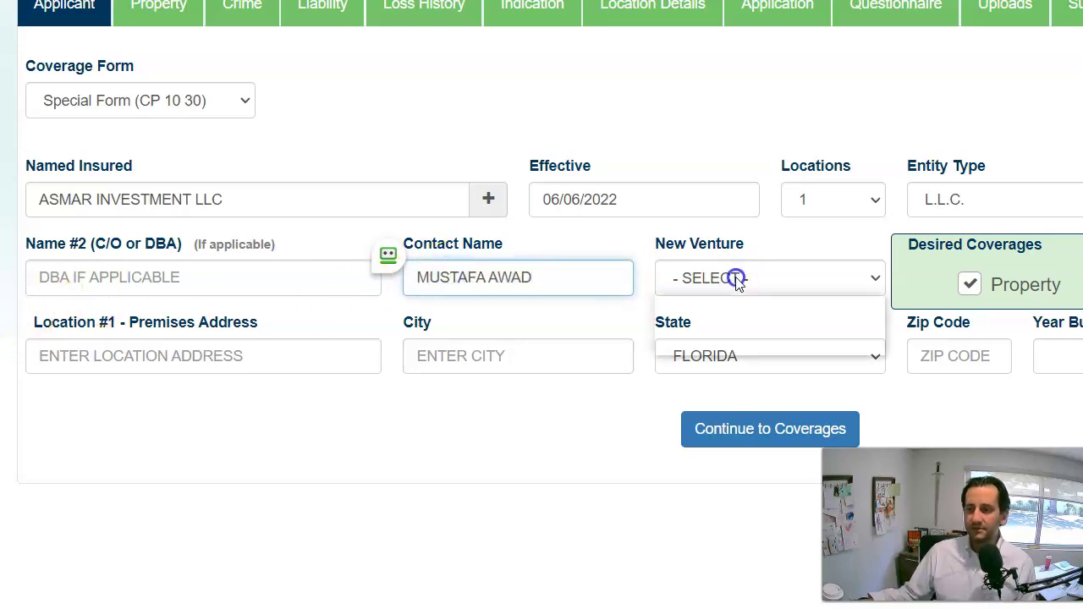
Answer No to New Venture and uncheck Crime from the desired coverages.
left_click(734, 282)
left_click(743, 323)
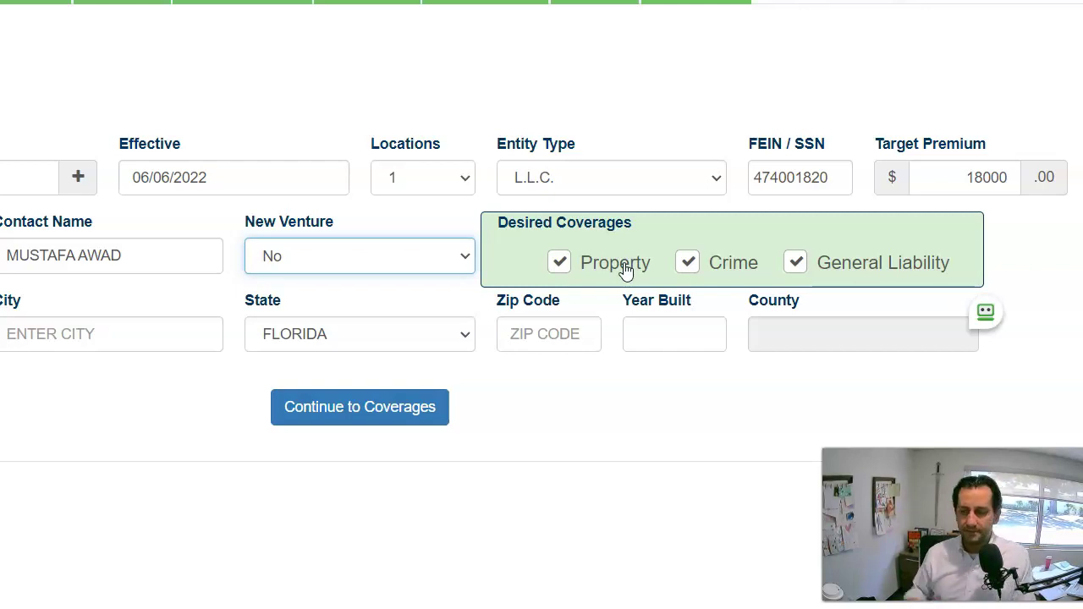
left_click(687, 267)
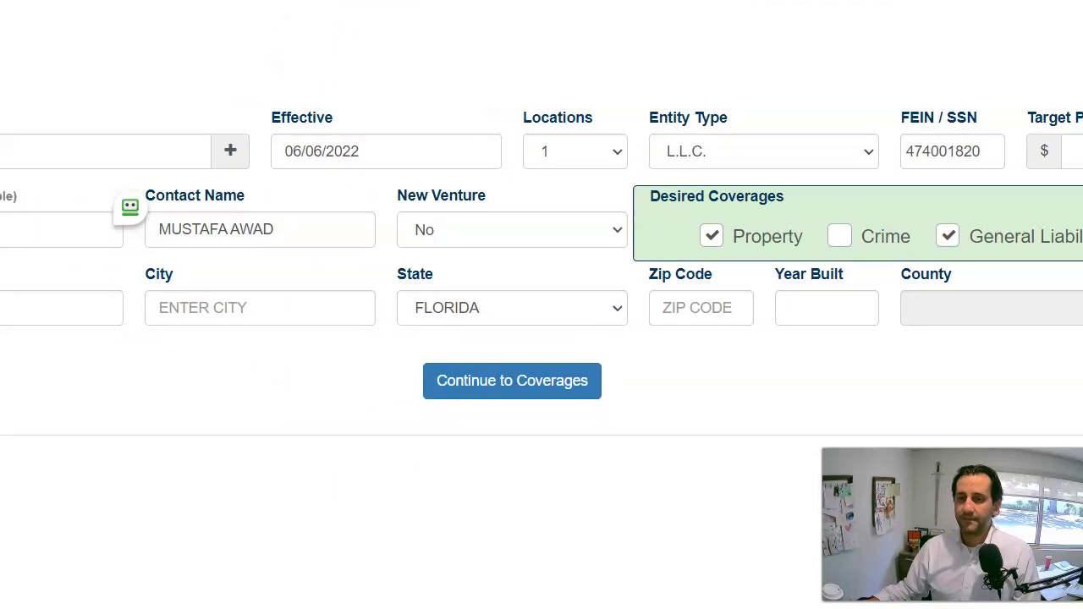
left_click(223, 312)
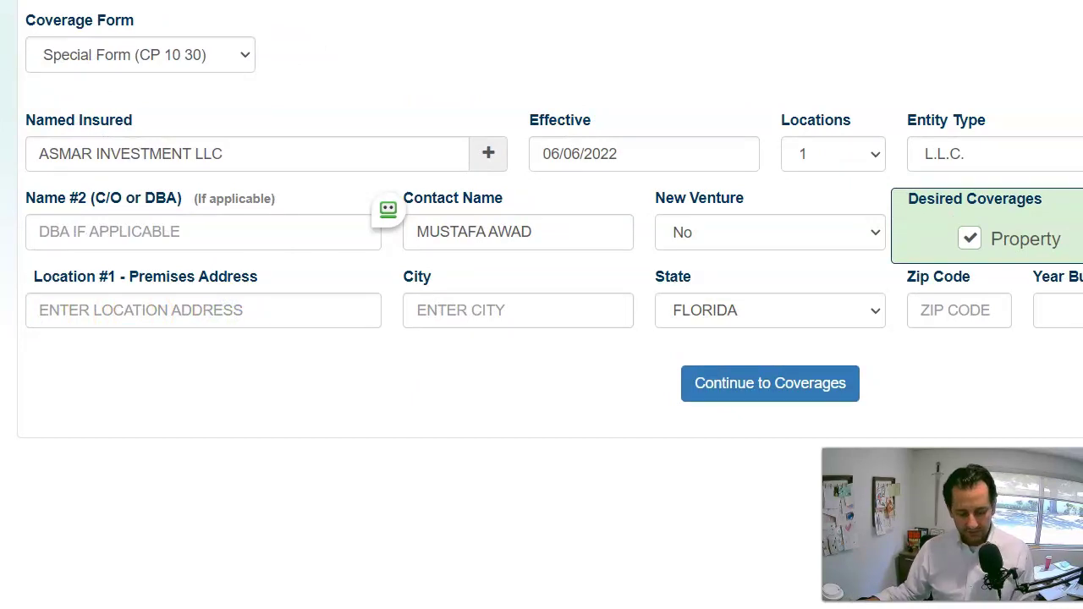
Enter the Location #1 street address, city, zip and 1987 year built, then continue to coverages.
left_click(126, 310)
left_click(476, 310)
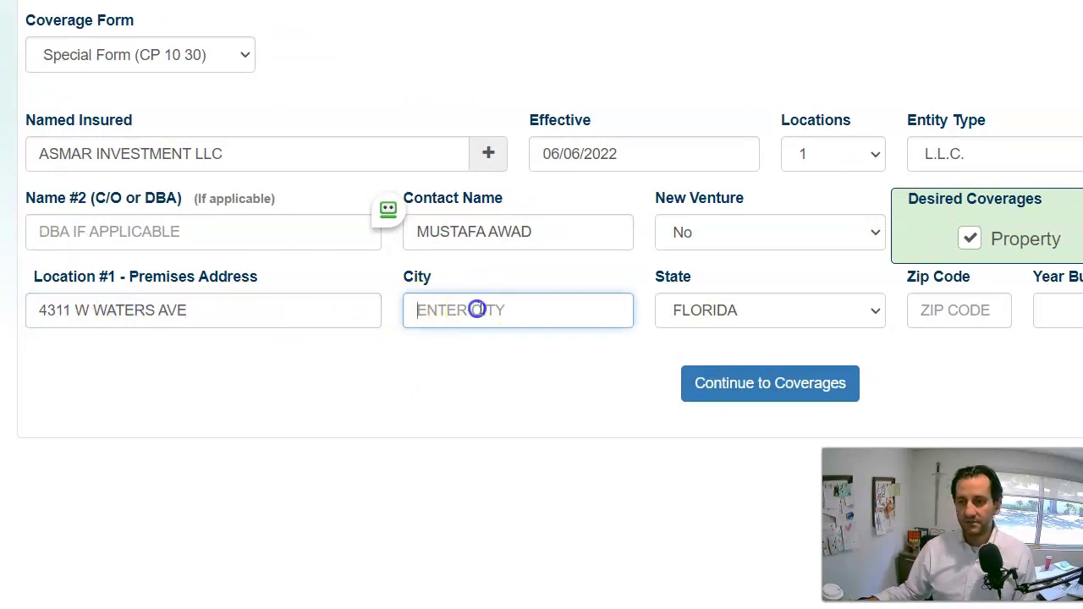
type("TAMPA")
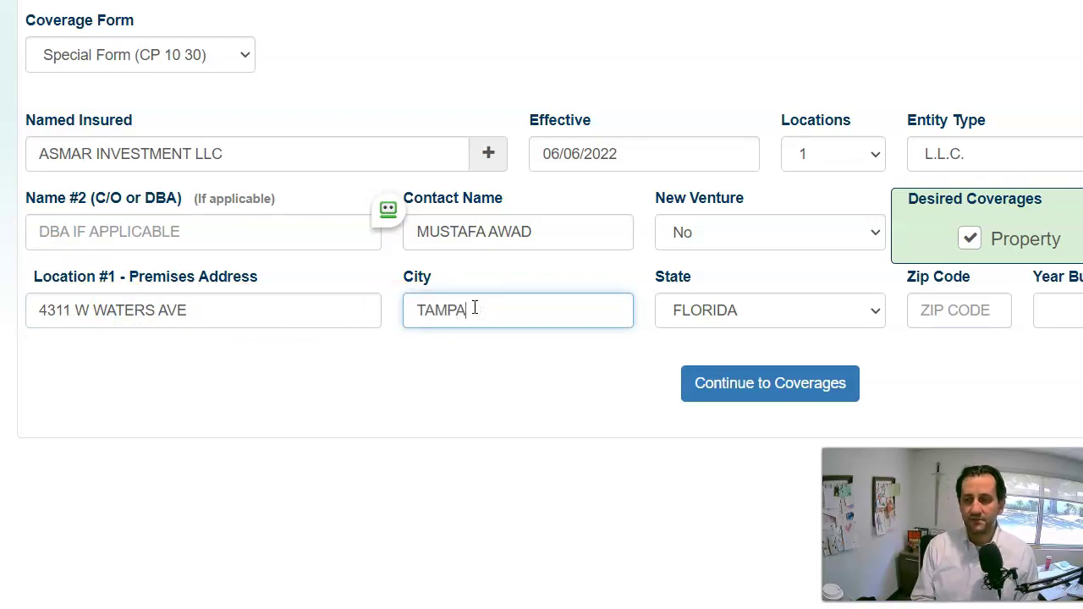
key("Tab")
key("Tab")
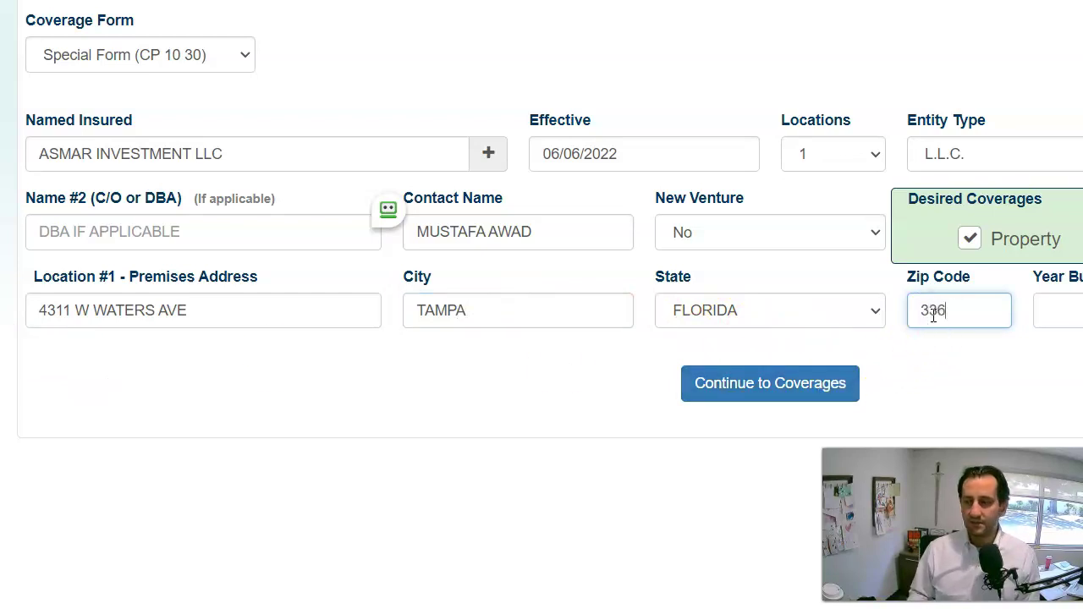
key("Tab")
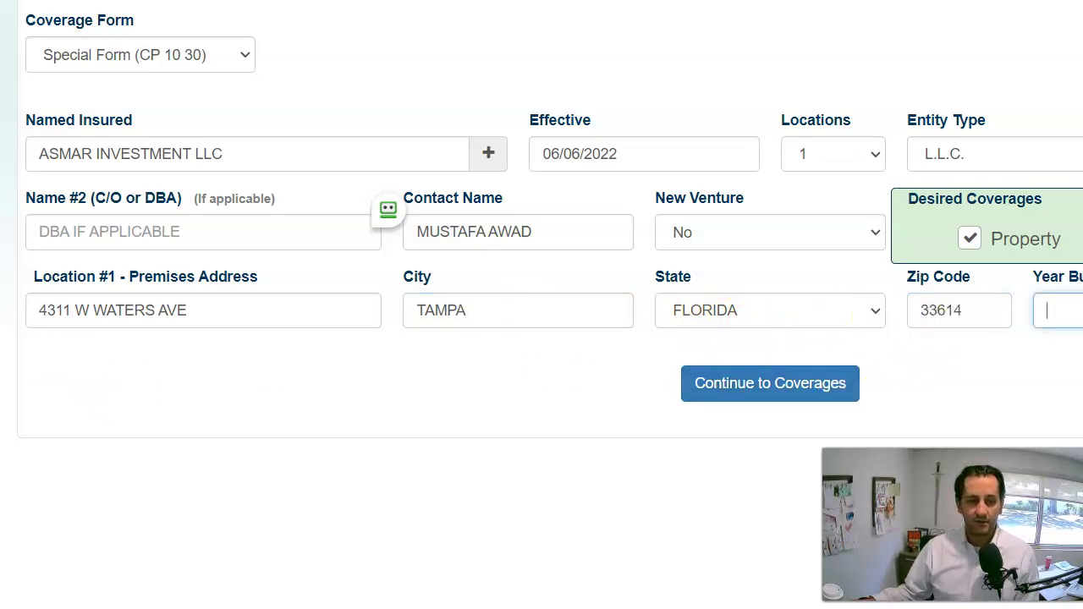
left_click(1052, 310)
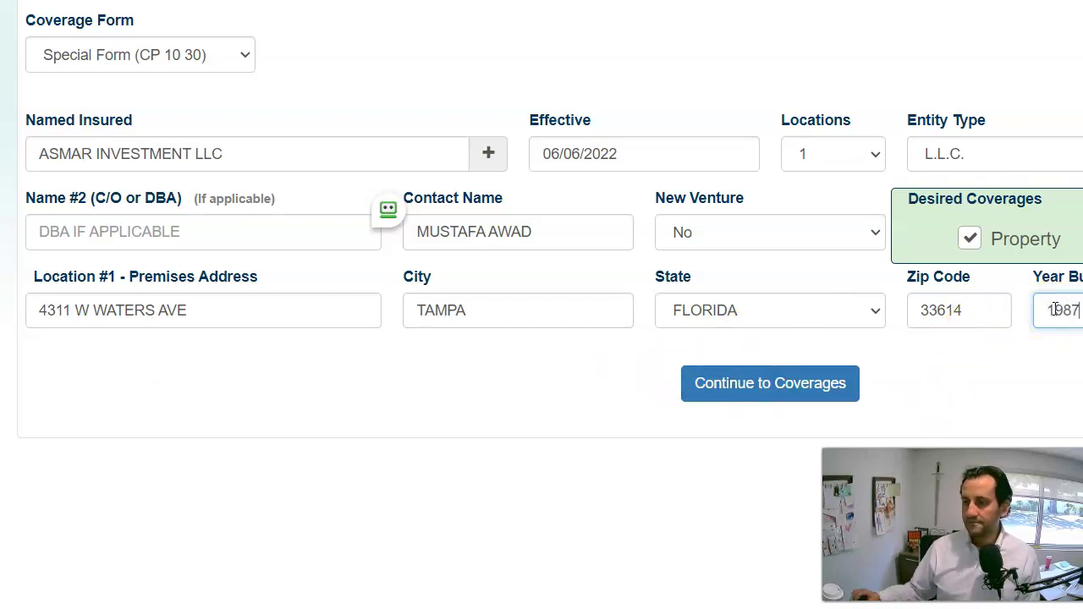
left_click(773, 389)
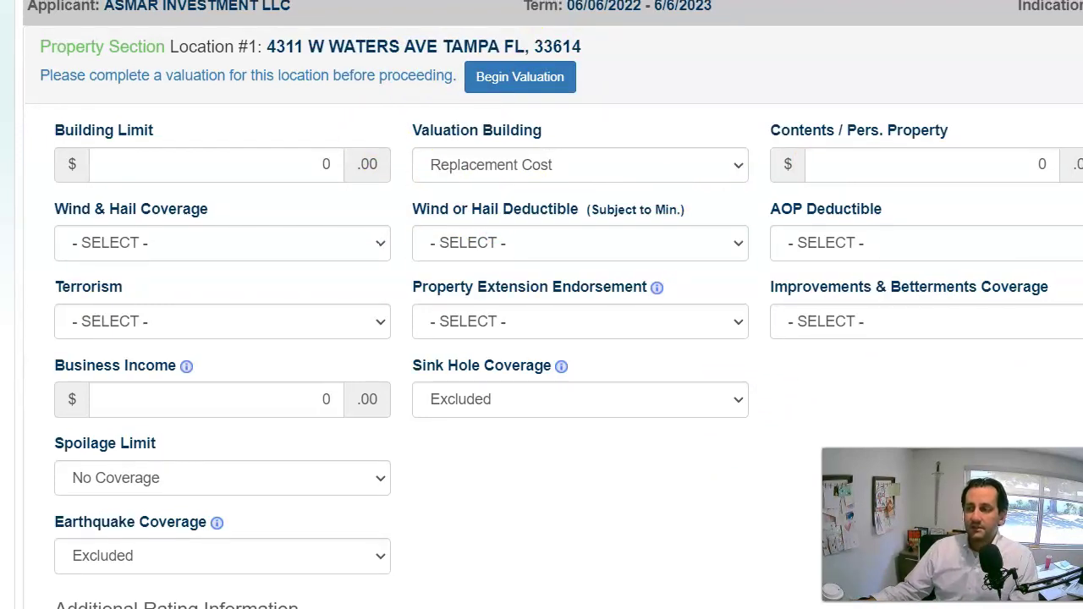
Begin the building valuation for Location #1.
left_click(526, 98)
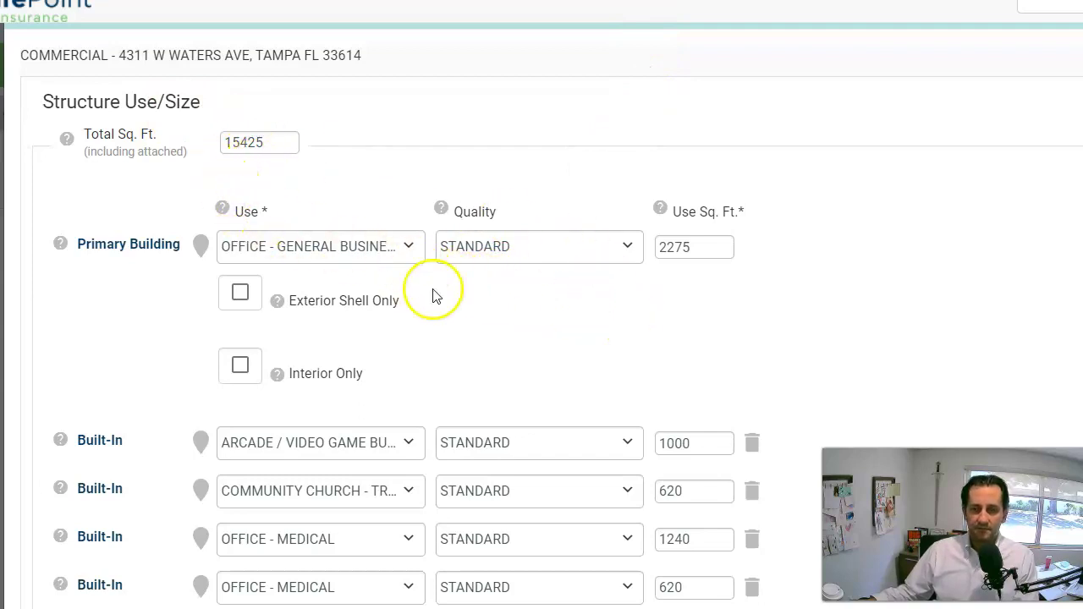
Scroll through the valuation page to review the 15425 sq ft structure use breakdown.
scroll(491, 394, "down", 5)
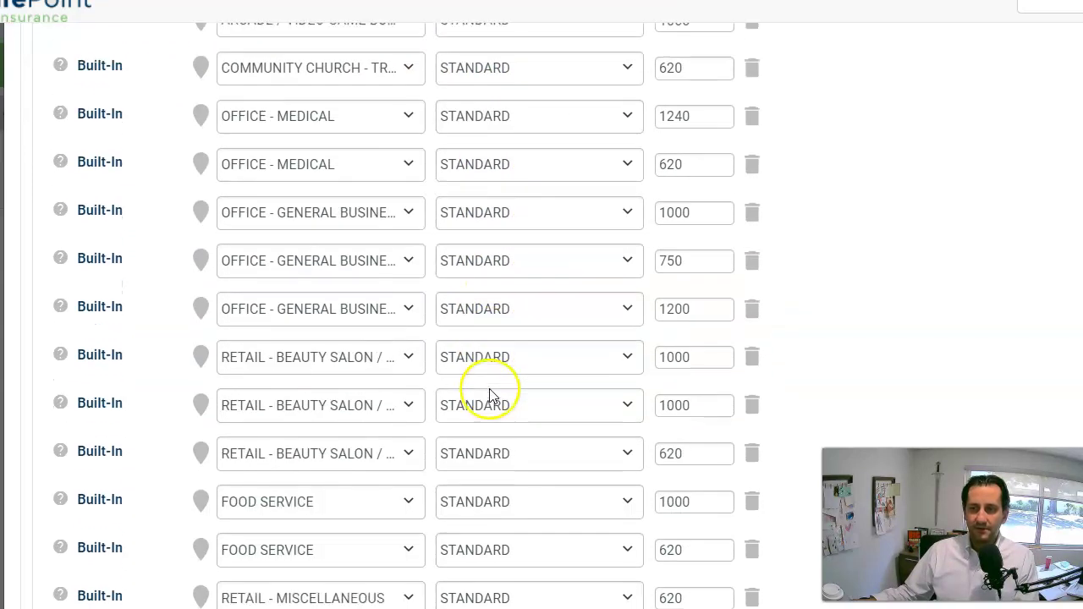
scroll(489, 391, "down", 3)
scroll(493, 376, "up", 8)
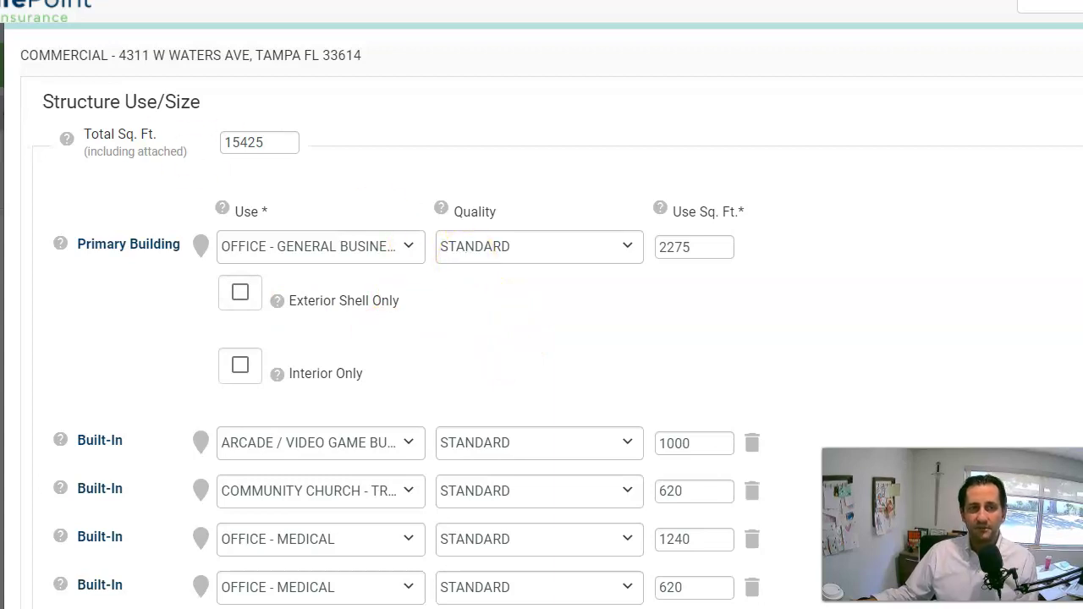
scroll(560, 214, "down", 8)
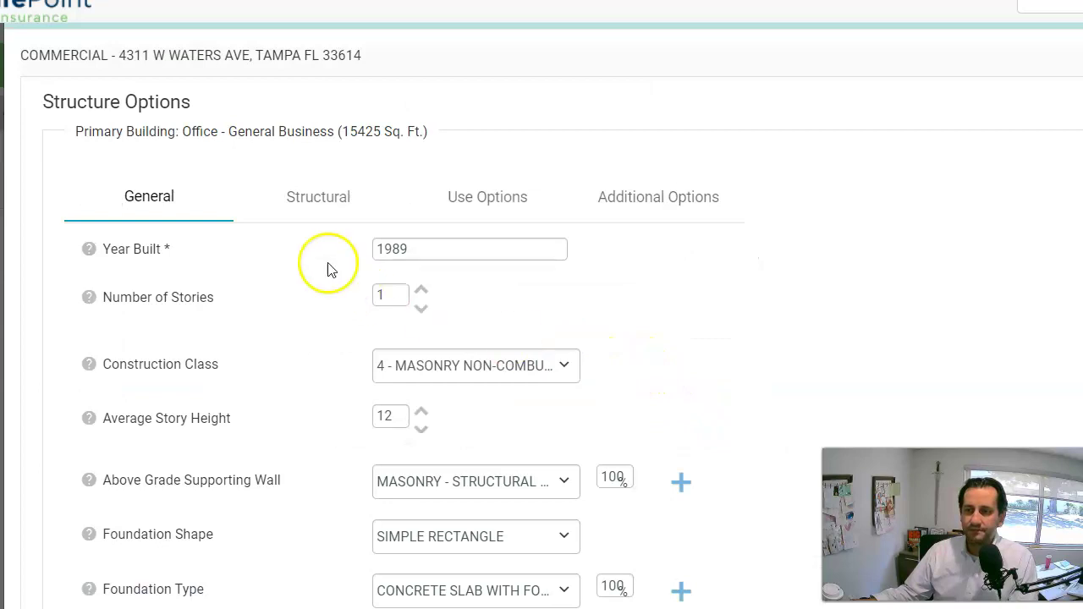
scroll(466, 355, "down", 2)
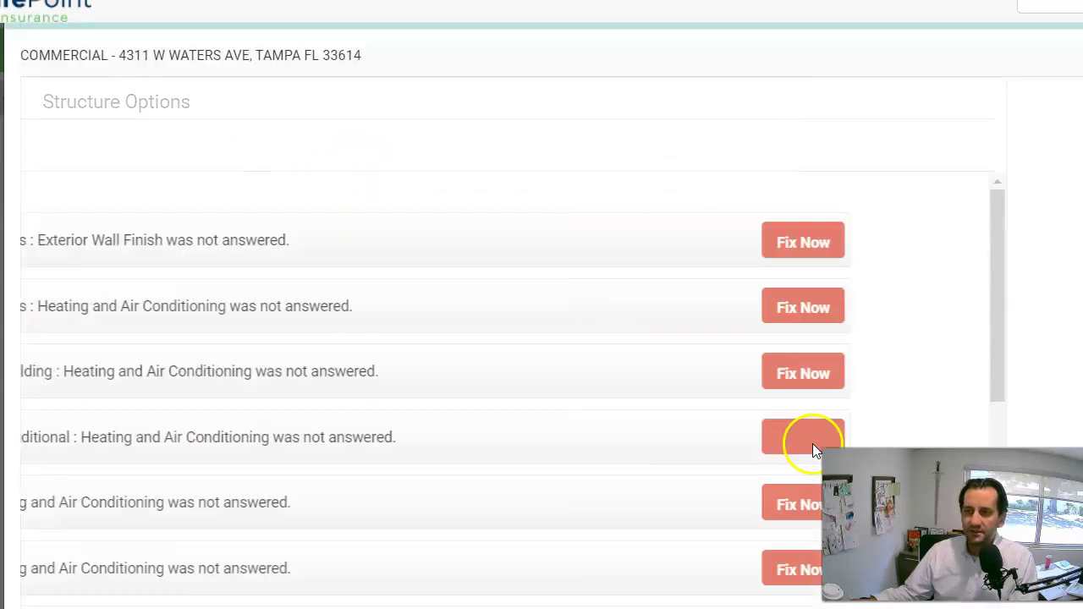
Close the unanswered-questions list and go back to Structure Use/Size.
scroll(630, 296, "down", 5)
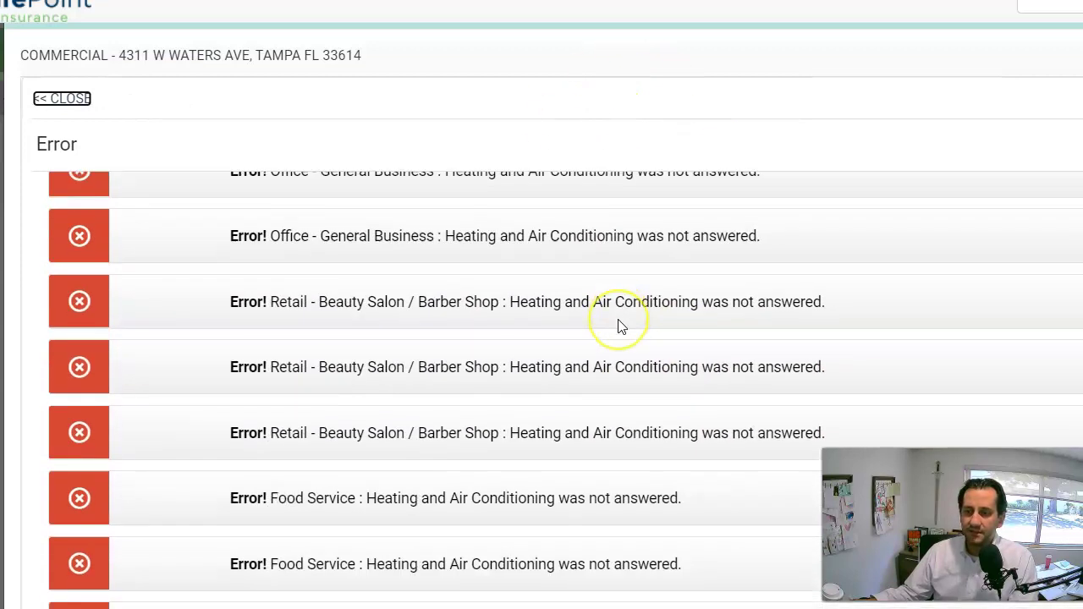
scroll(619, 326, "up", 5)
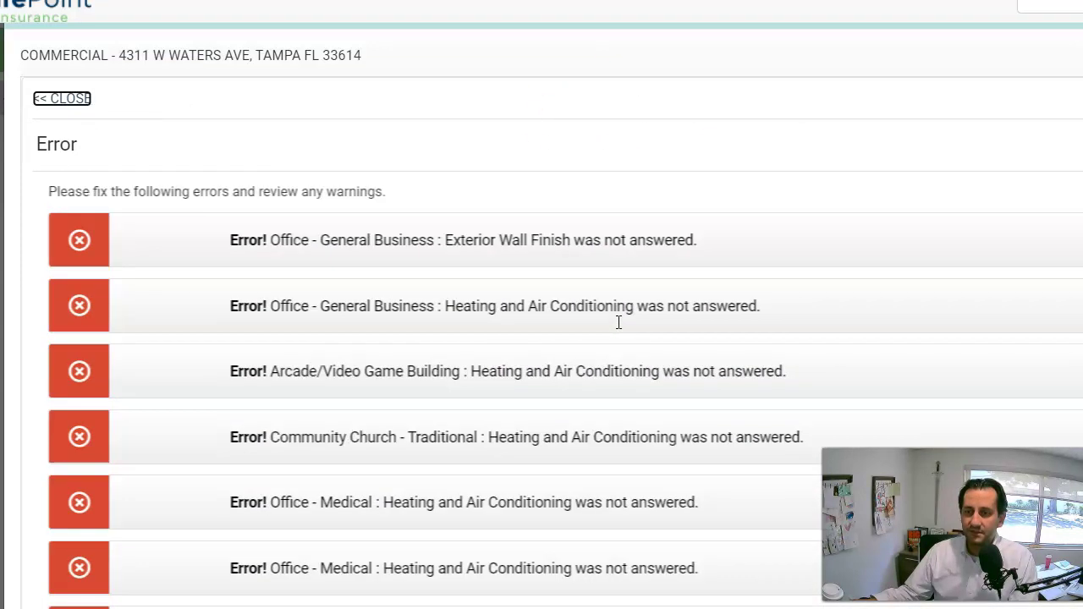
left_click(73, 100)
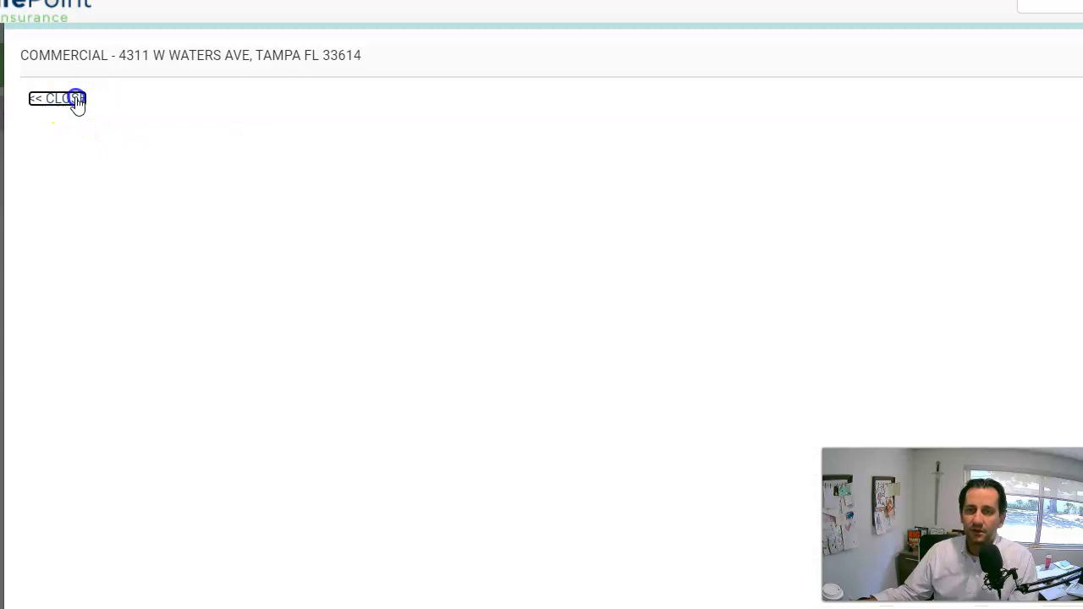
scroll(474, 327, "down", 3)
scroll(471, 314, "up", 3)
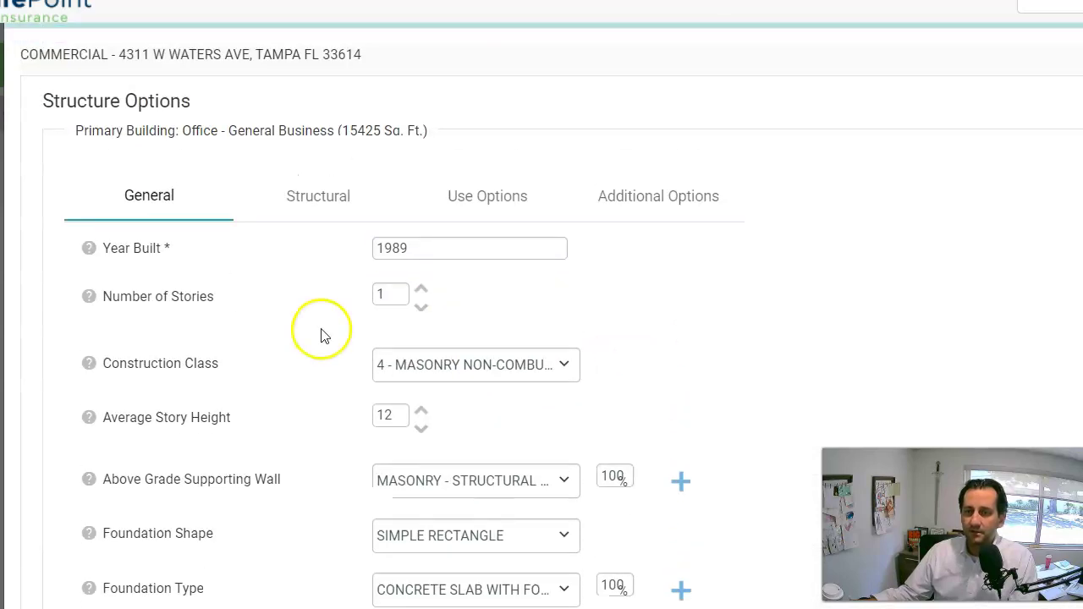
scroll(153, 391, "down", 3)
left_click(126, 598)
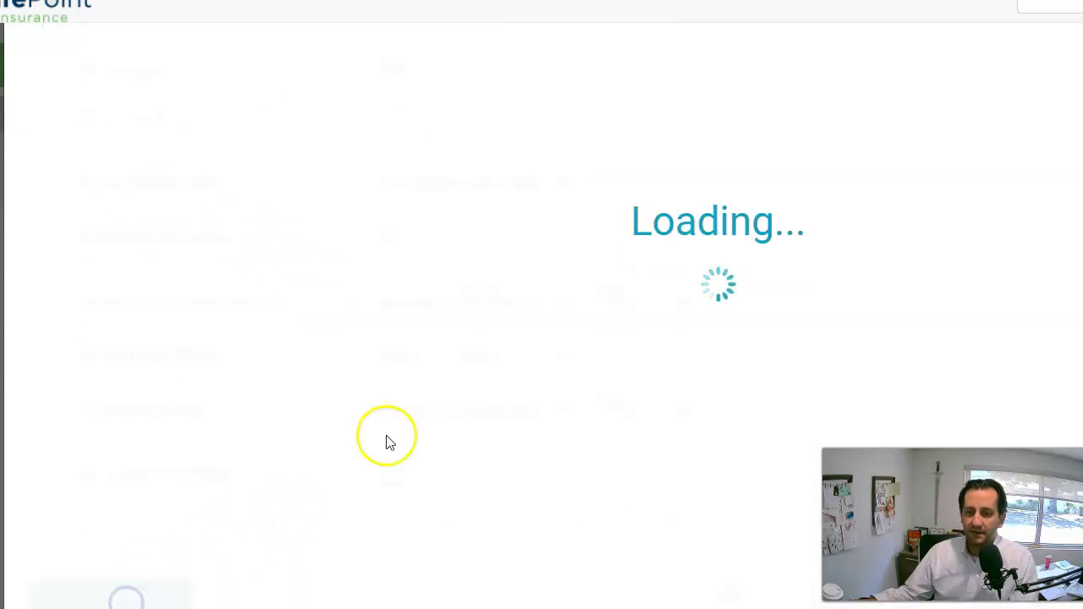
Delete the first Built-In use row.
scroll(331, 271, "down", 3)
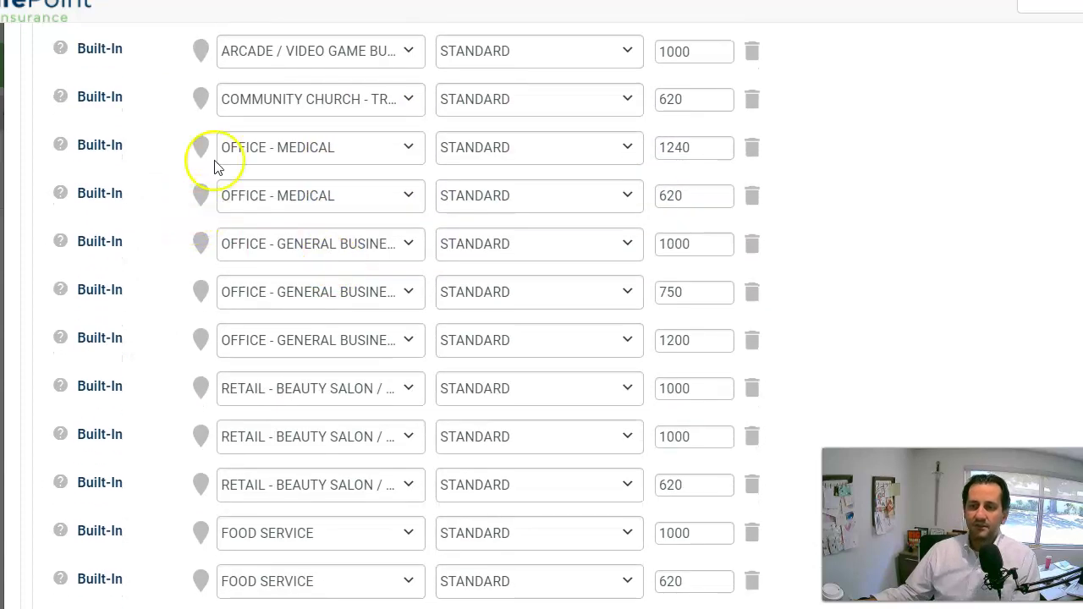
scroll(247, 242, "down", 4)
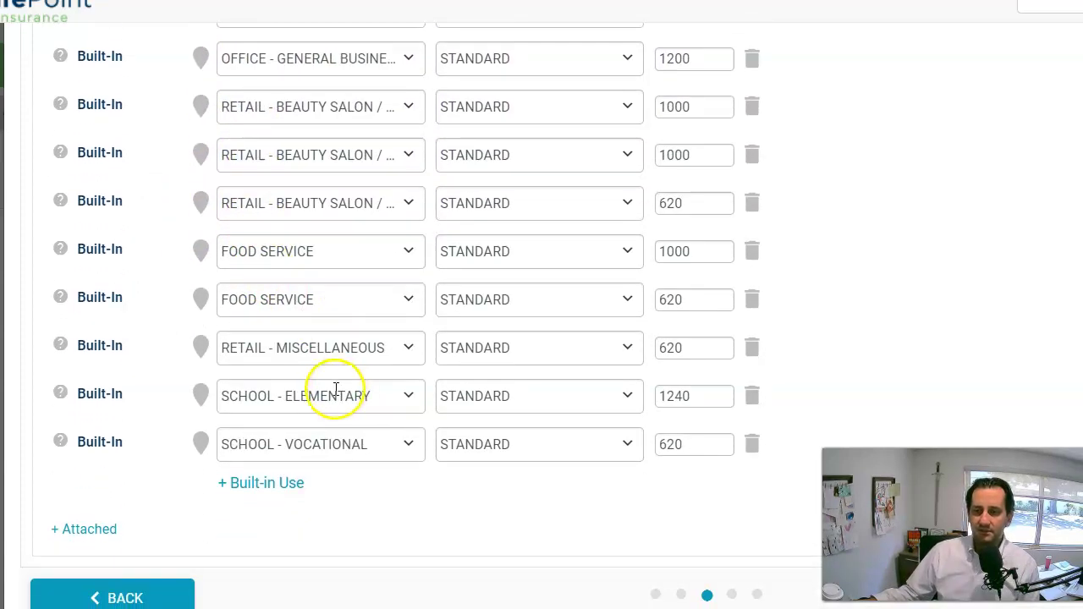
scroll(333, 399, "up", 3)
scroll(338, 393, "up", 6)
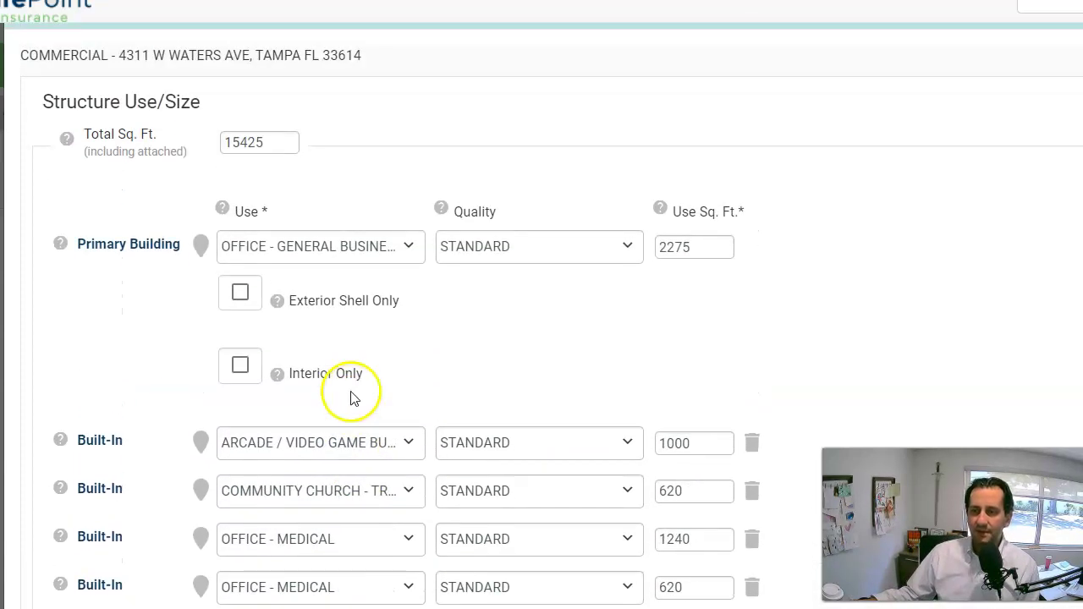
scroll(353, 399, "down", 1)
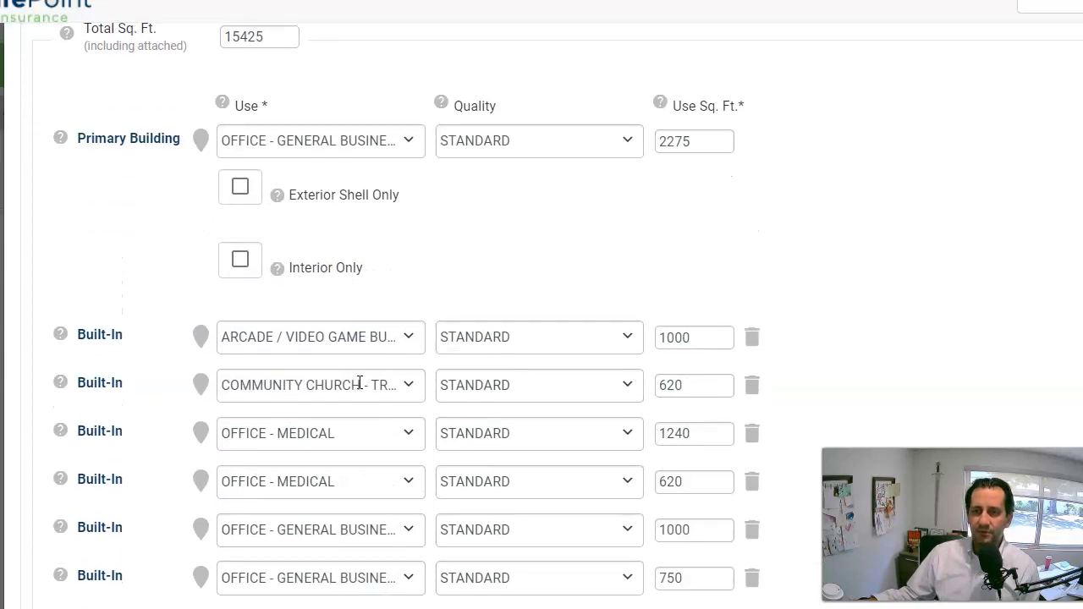
left_click(750, 340)
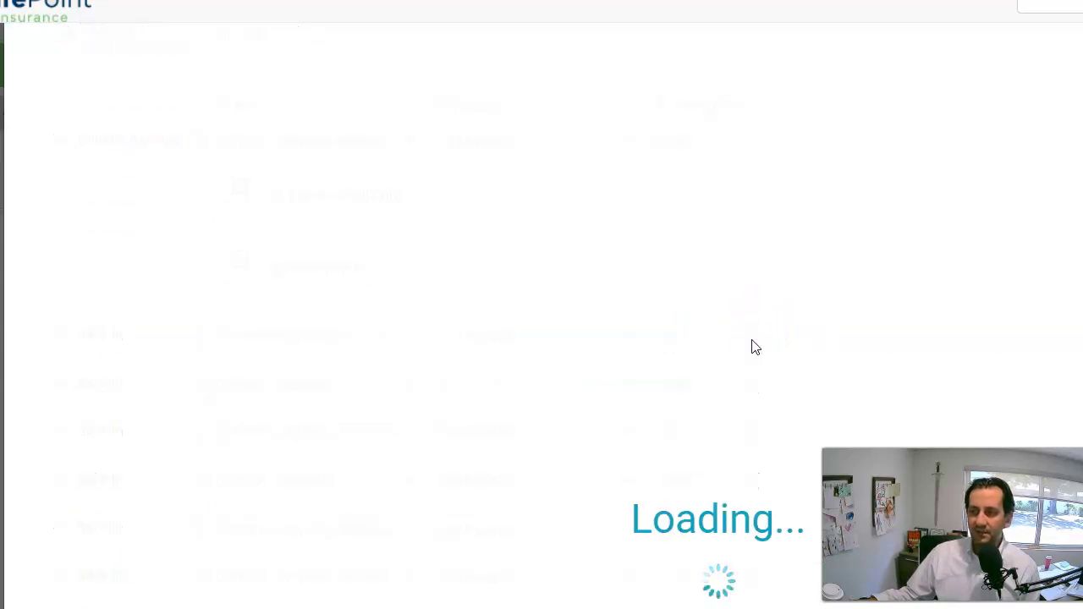
left_click(754, 340)
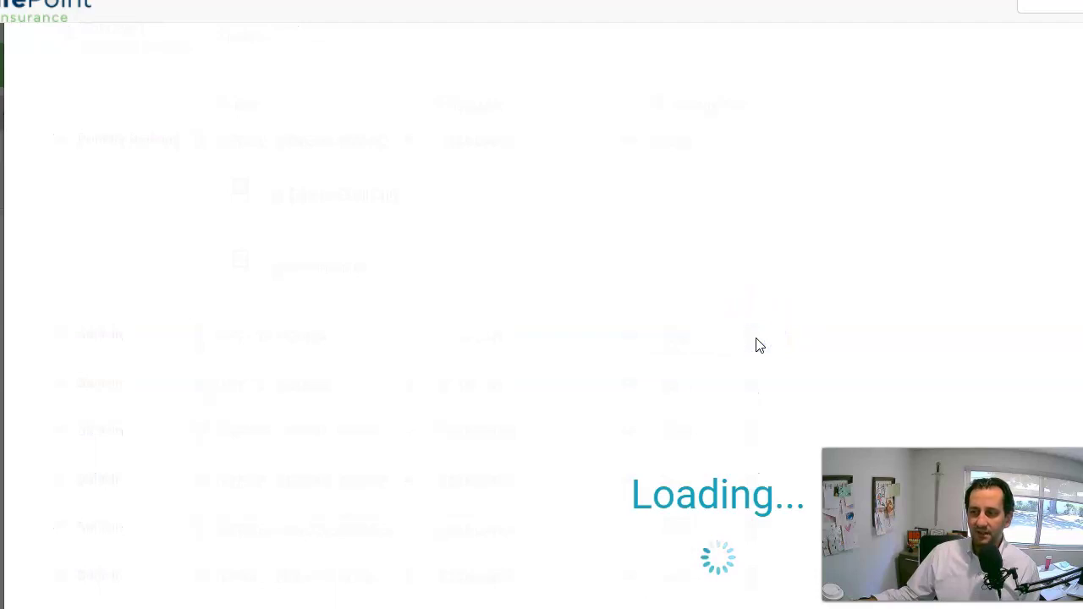
Delete every remaining built-in row, including beauty salon, food service, retail and school uses.
left_click(754, 340)
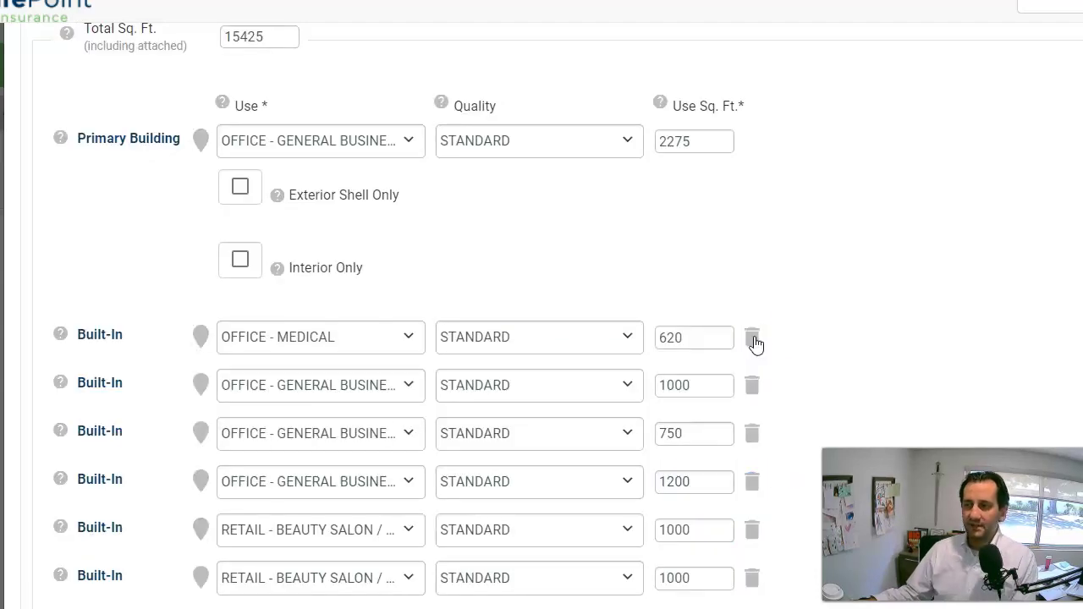
left_click(755, 340)
left_click(754, 339)
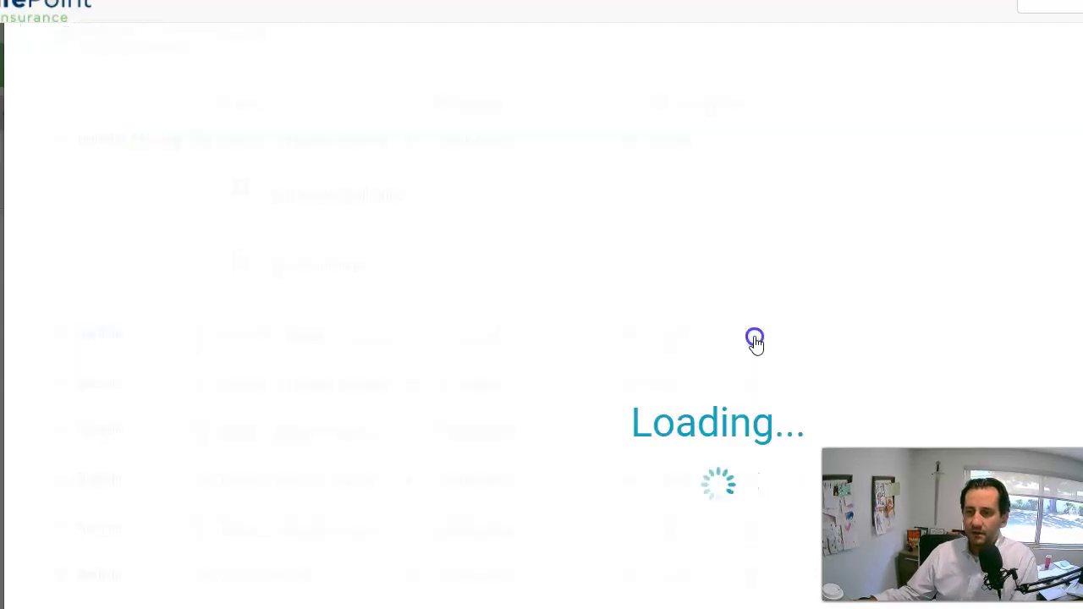
left_click(755, 339)
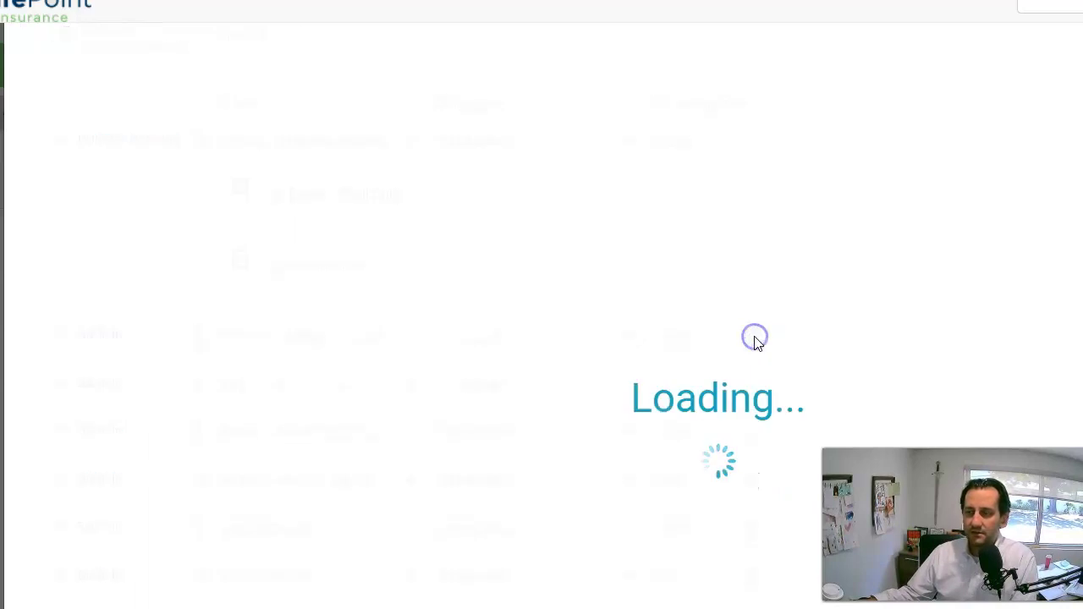
left_click(754, 339)
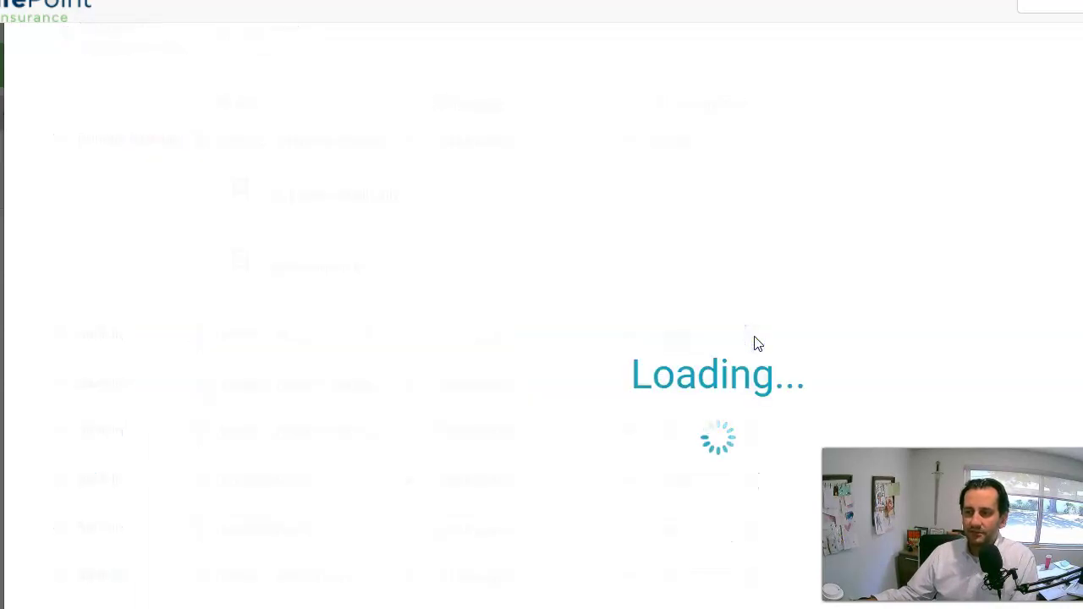
left_click(755, 339)
left_click(755, 339)
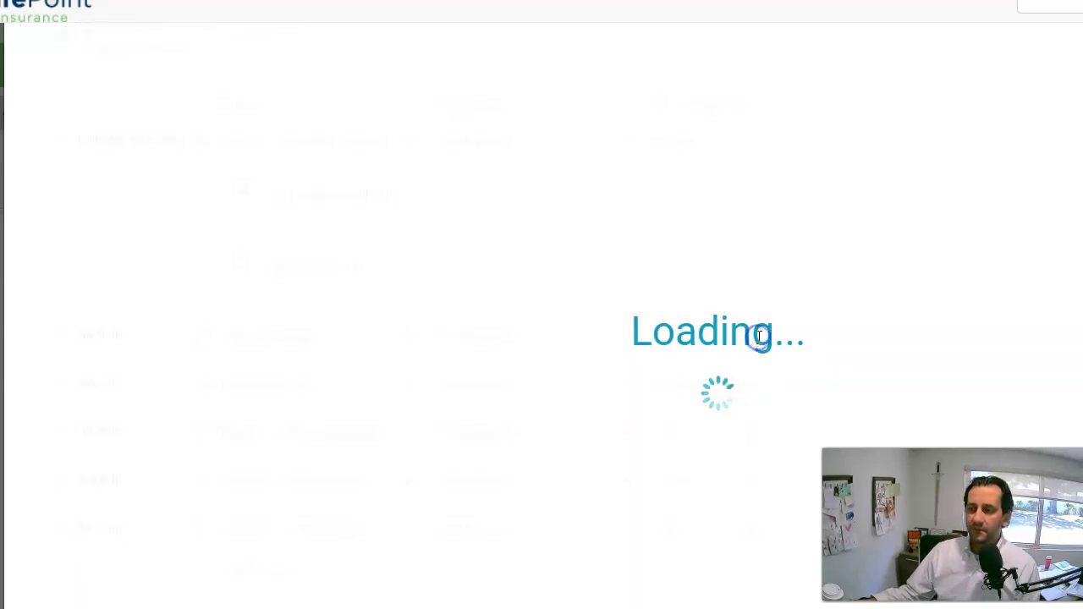
left_click(757, 339)
left_click(755, 339)
left_click(755, 338)
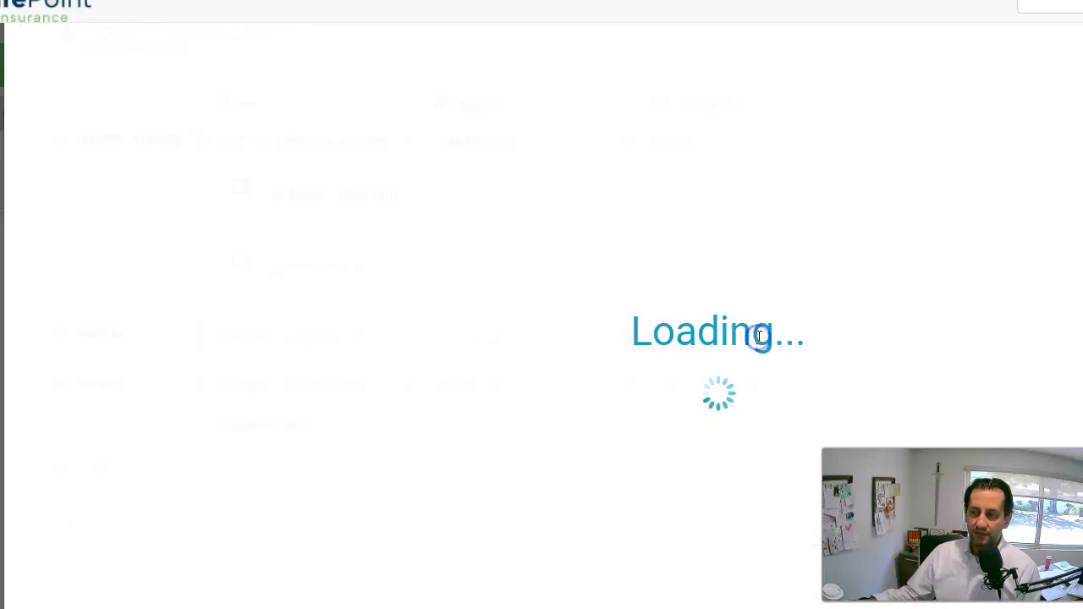
left_click(754, 339)
left_click(755, 339)
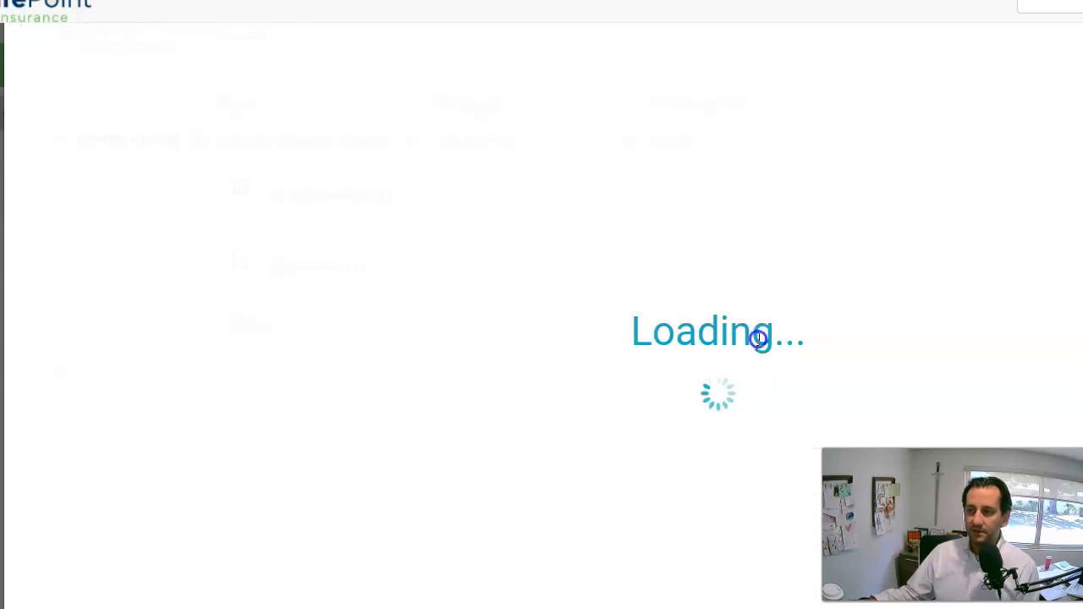
scroll(609, 280, "up", 1)
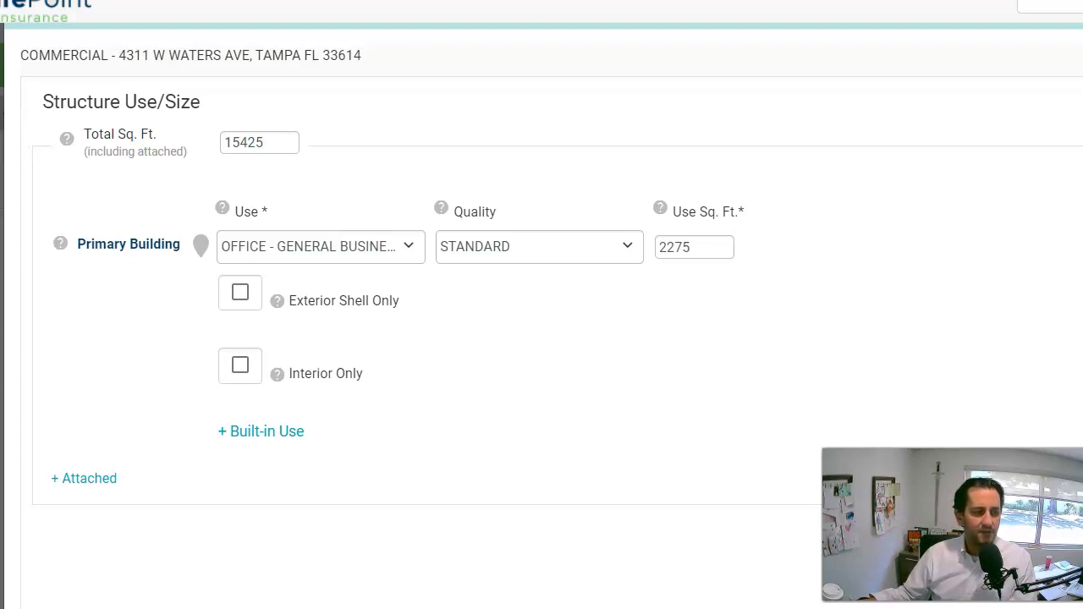
Change the total square footage to 22922 and set the use to Store - Mixed Retail w/Office Units.
left_click_drag(268, 140, 192, 163)
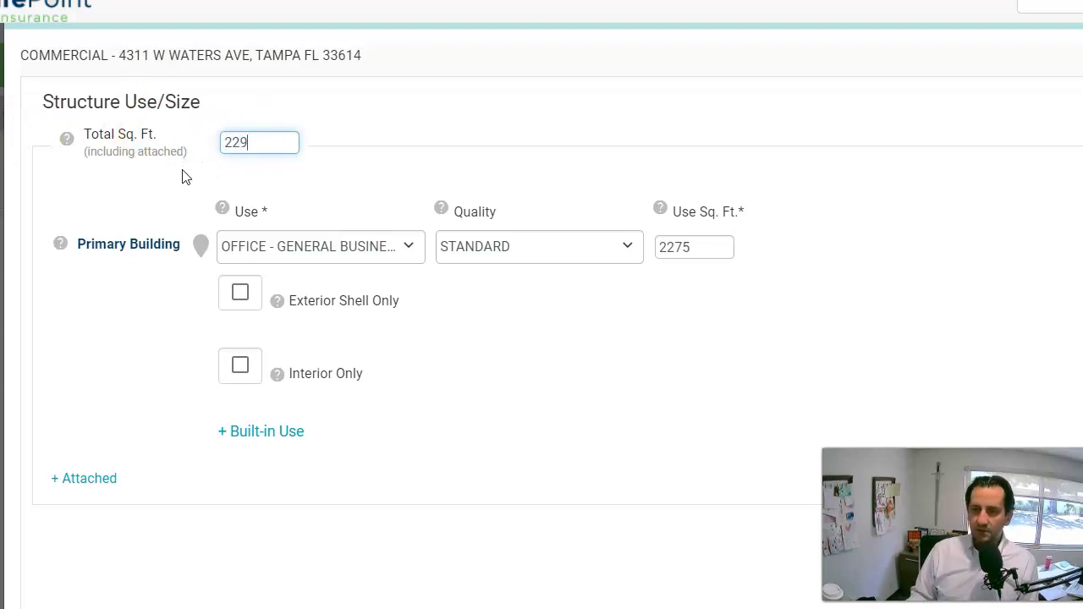
type("22922")
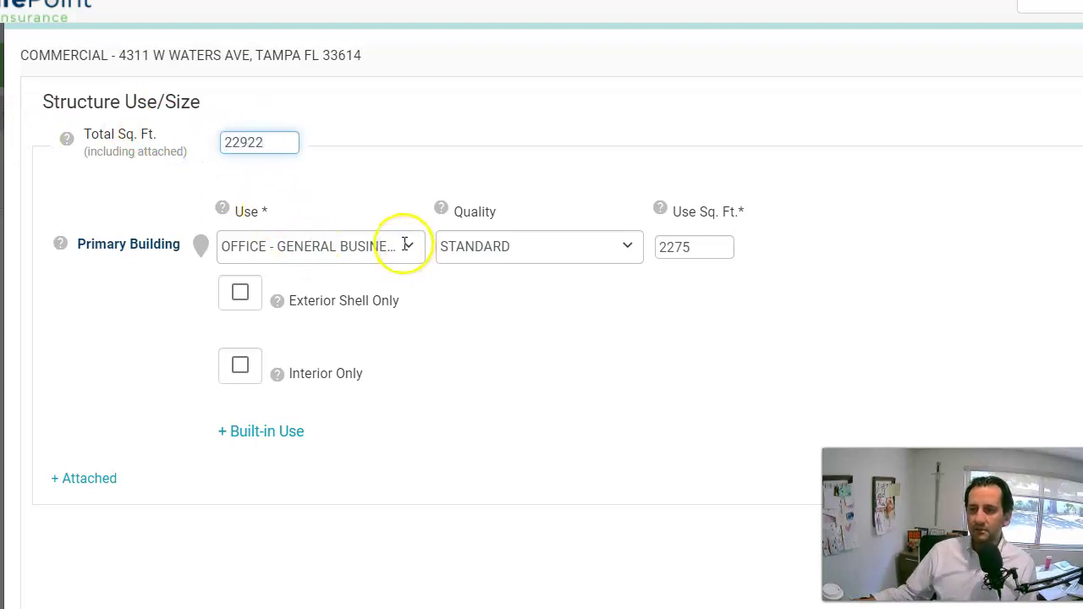
left_click(407, 246)
scroll(448, 410, "down", 2)
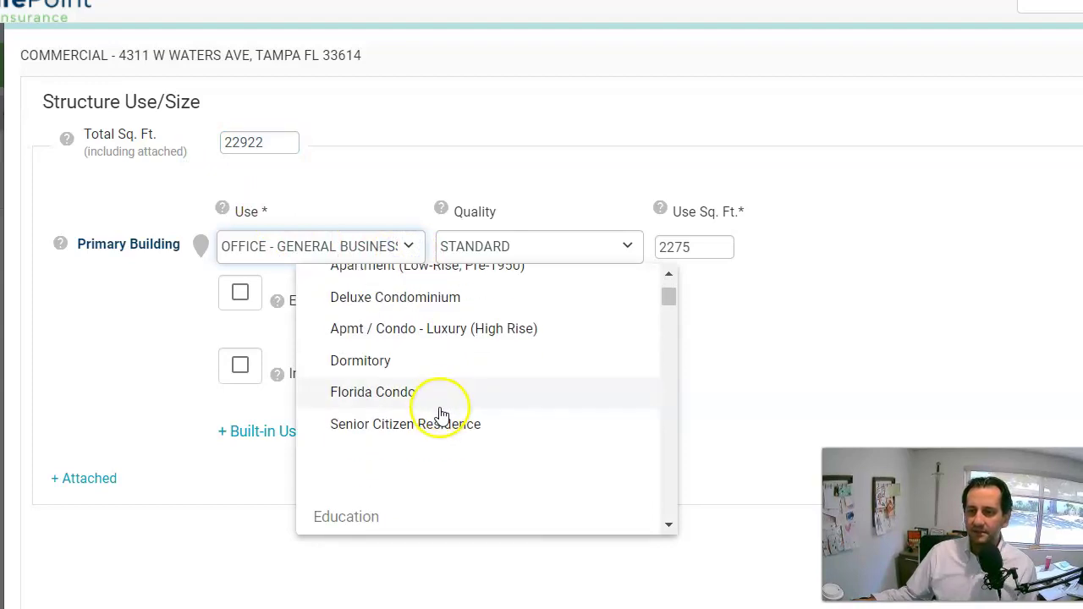
scroll(437, 387, "up", 3)
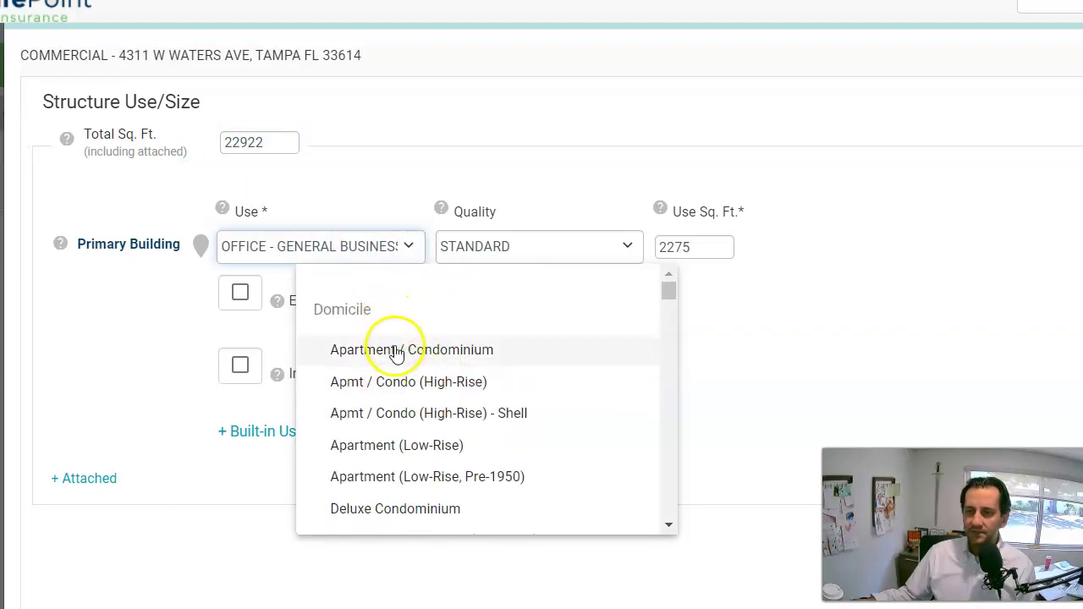
scroll(457, 372, "down", 5)
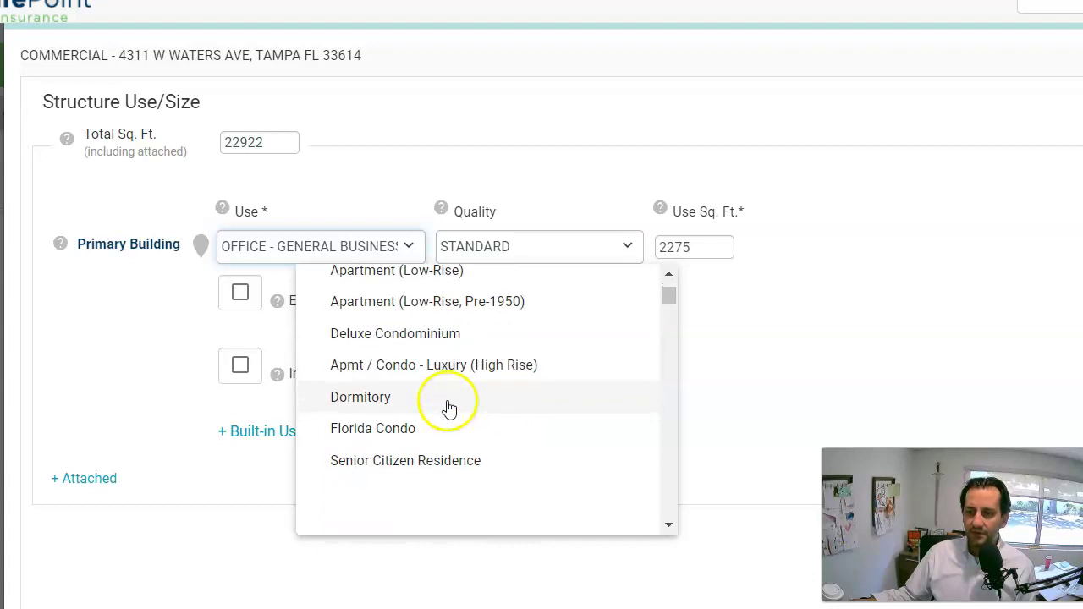
scroll(446, 398, "down", 5)
scroll(445, 395, "up", 4)
scroll(448, 395, "down", 10)
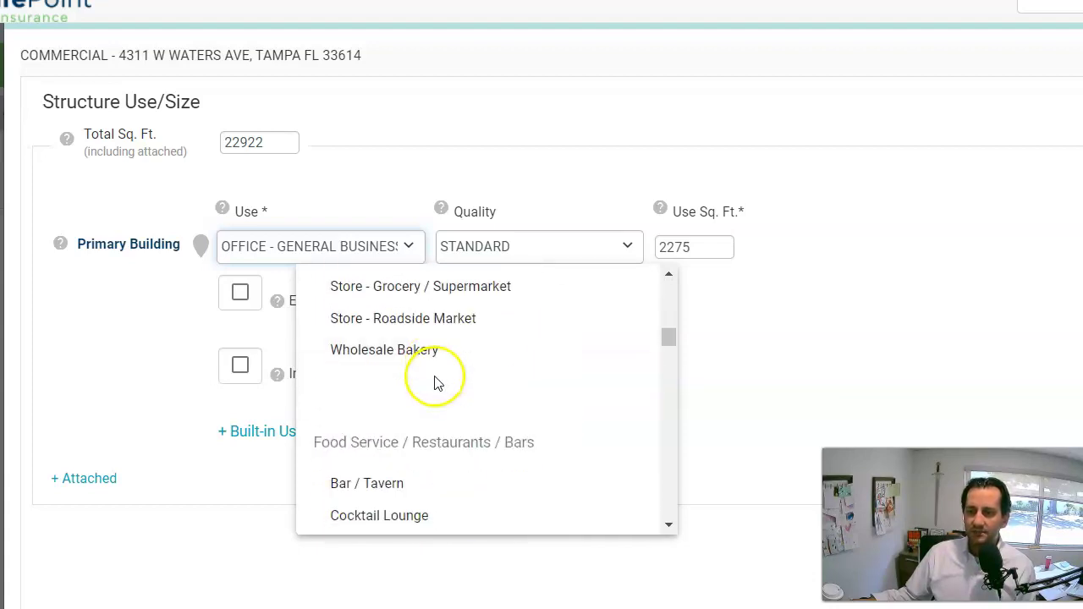
scroll(433, 385, "down", 6)
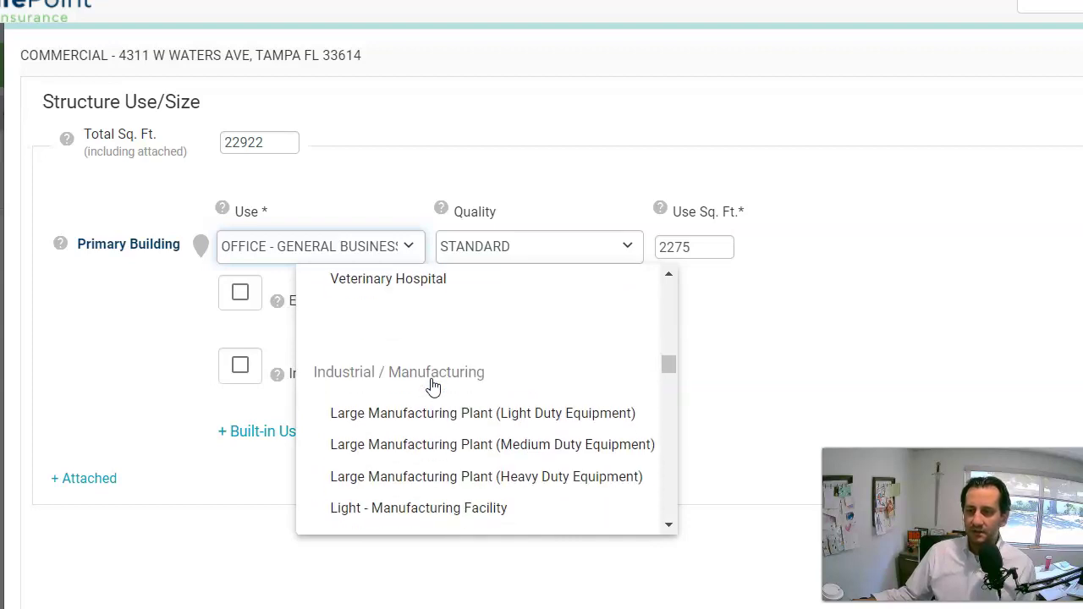
scroll(431, 385, "down", 6)
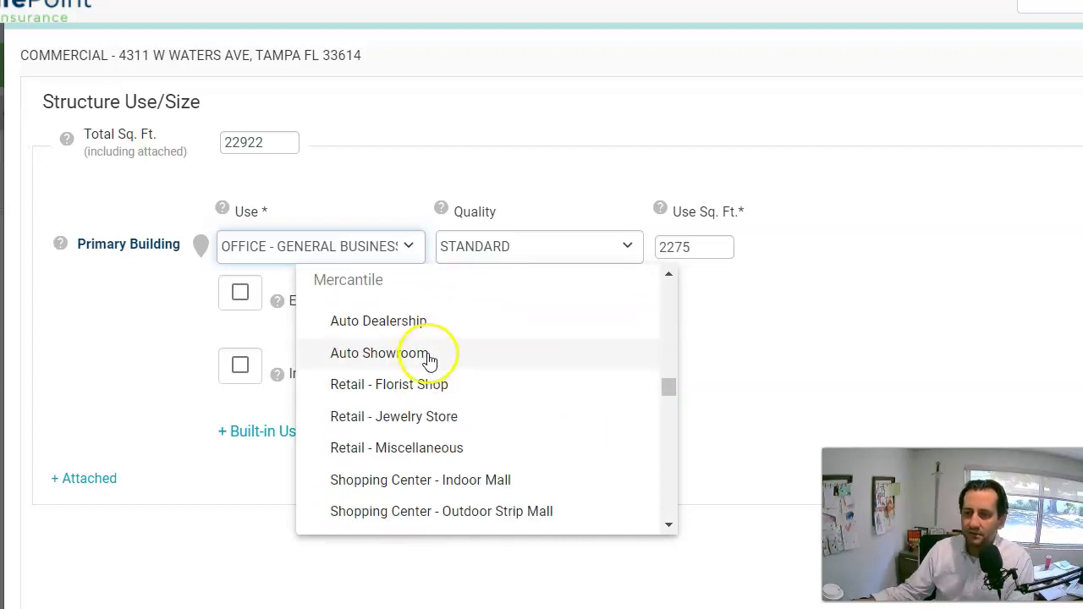
scroll(510, 363, "down", 3)
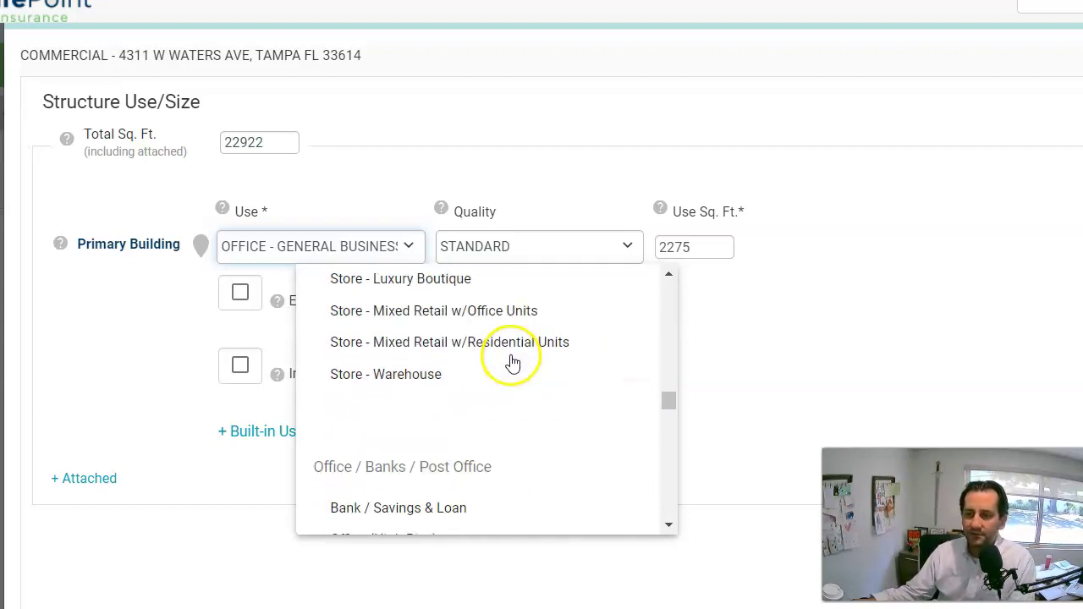
scroll(448, 365, "down", 3)
scroll(448, 363, "down", 5)
scroll(450, 359, "down", 6)
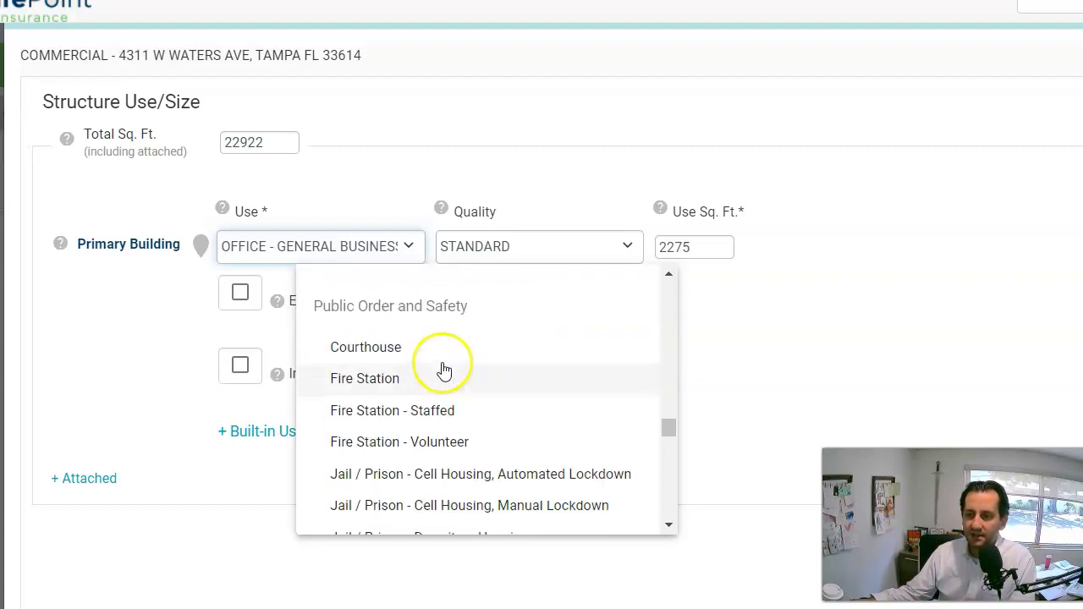
scroll(449, 358, "down", 8)
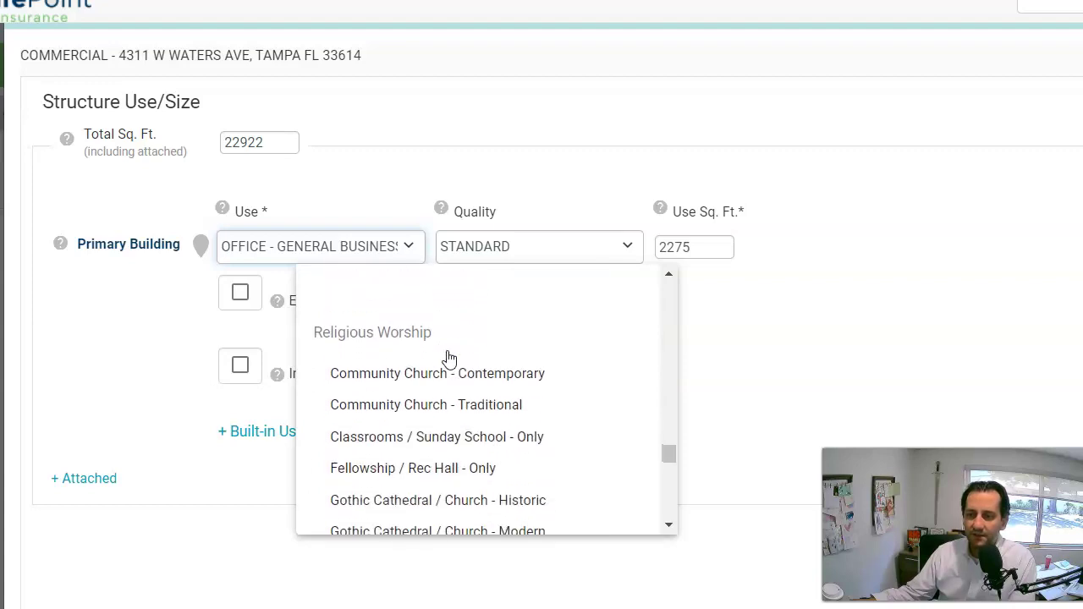
scroll(449, 356, "down", 10)
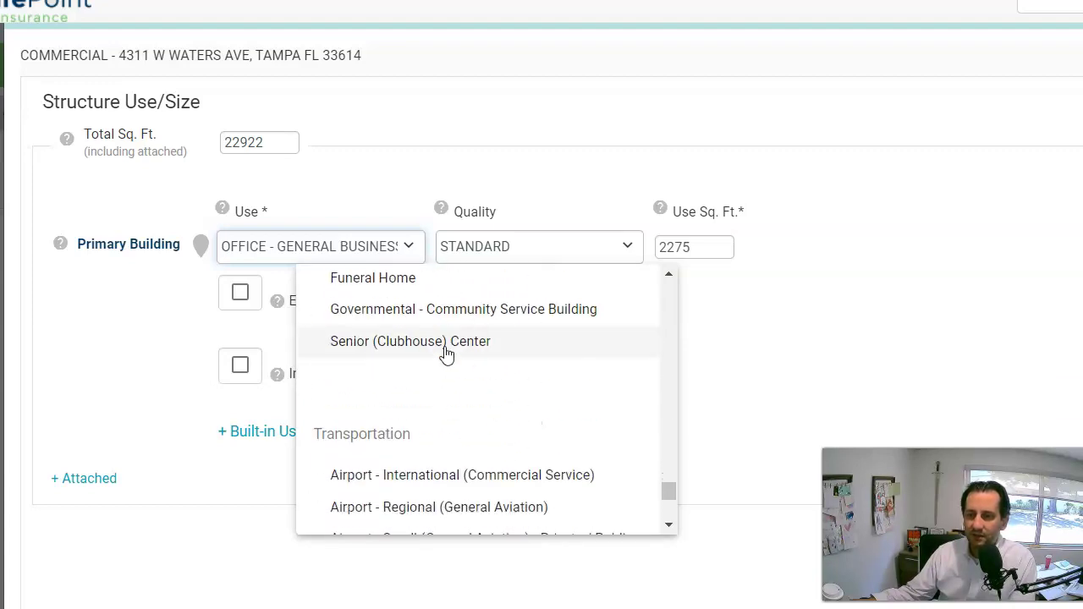
scroll(448, 338, "down", 3)
scroll(449, 321, "up", 6)
scroll(497, 389, "up", 10)
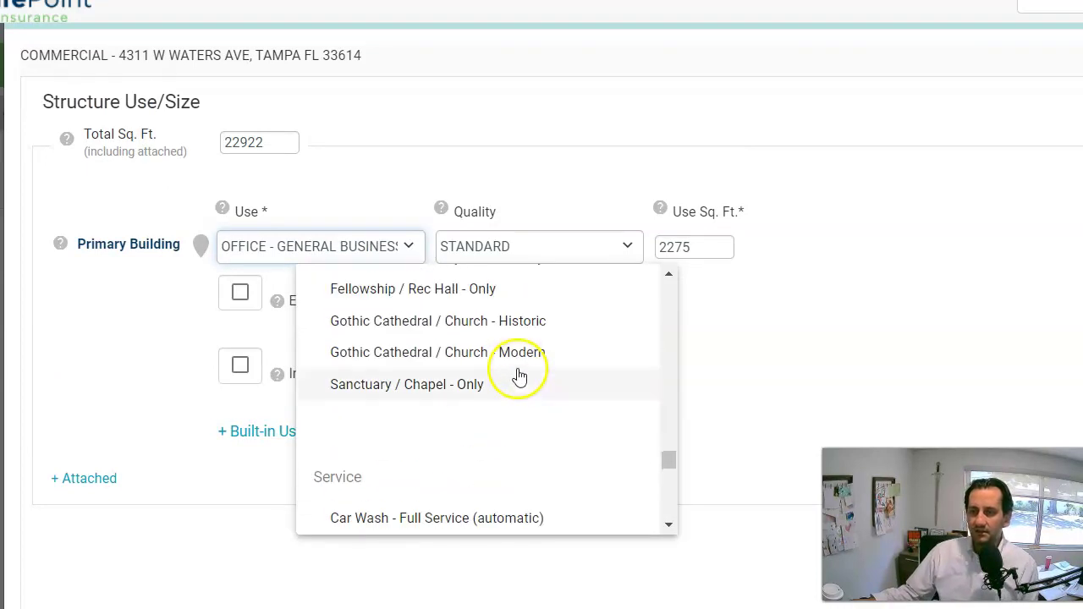
scroll(494, 396, "up", 6)
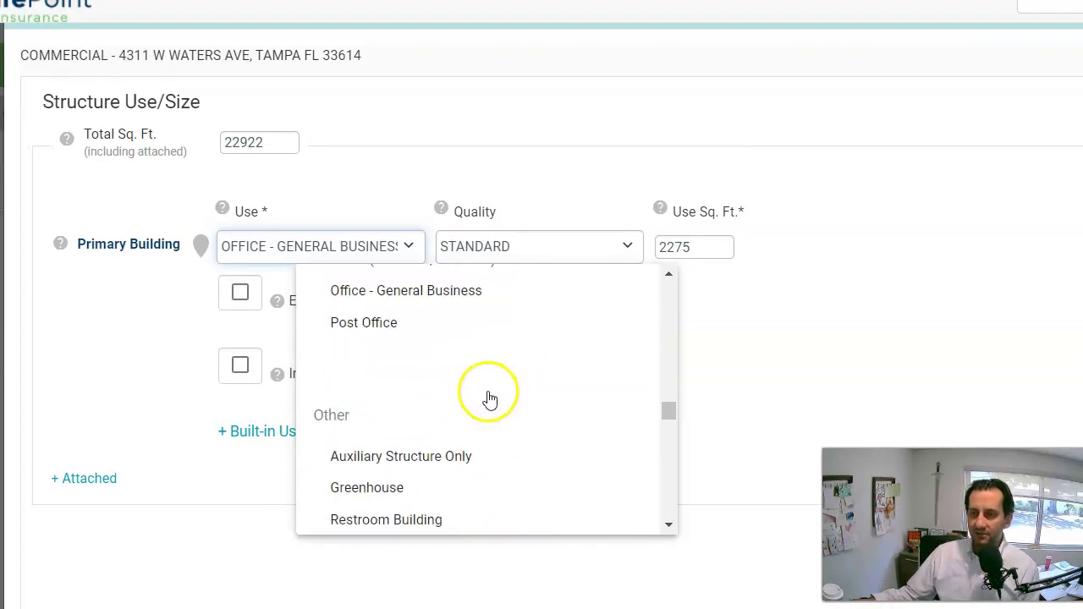
scroll(502, 396, "up", 5)
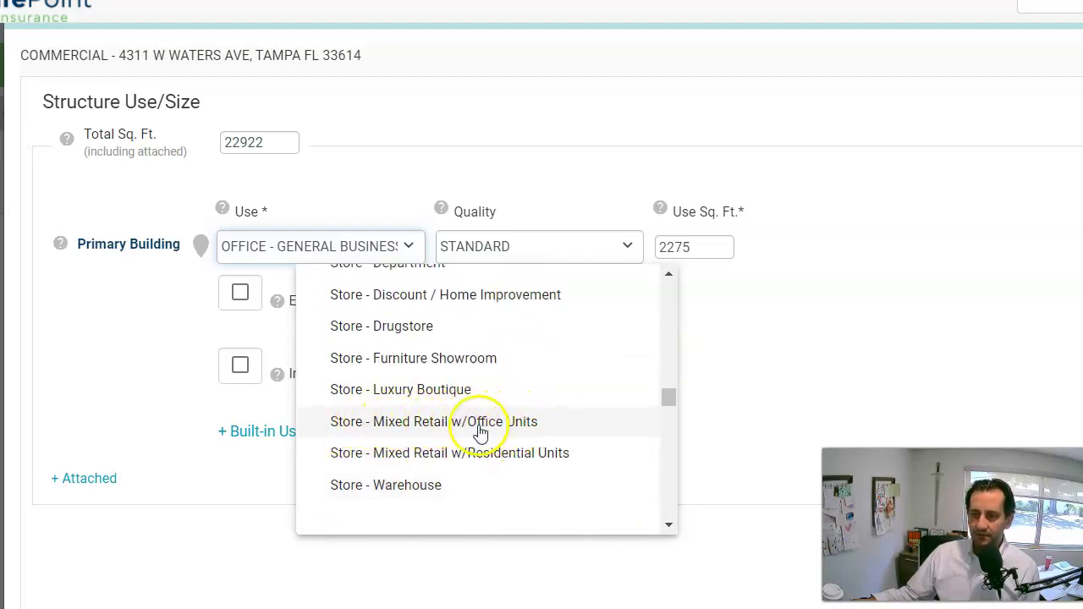
left_click(393, 422)
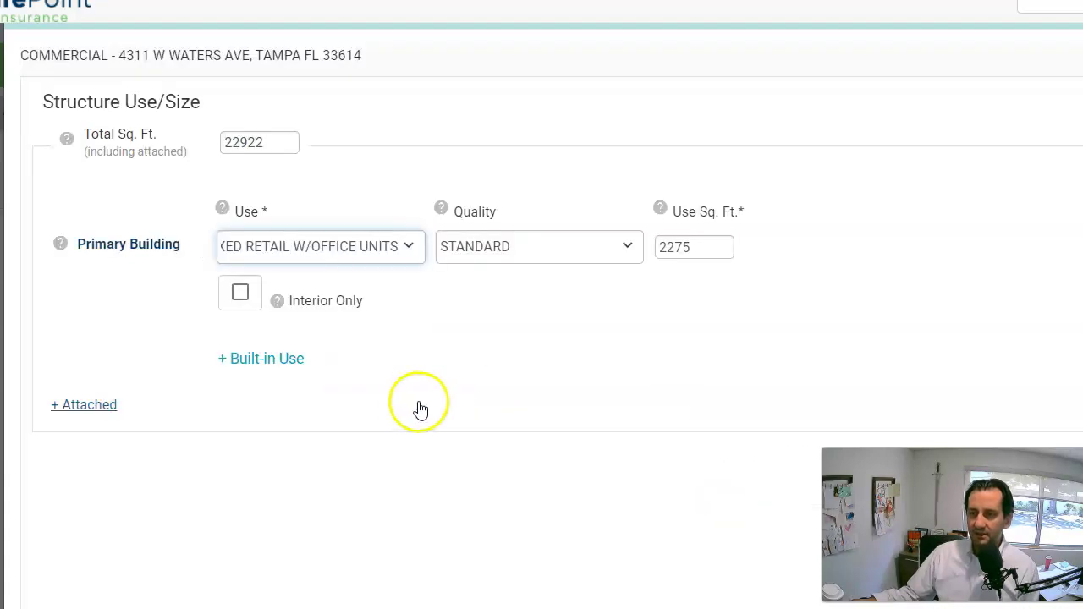
Set Use Sq. Ft. to 22922 and submit the use details.
scroll(890, 313, "down", 1)
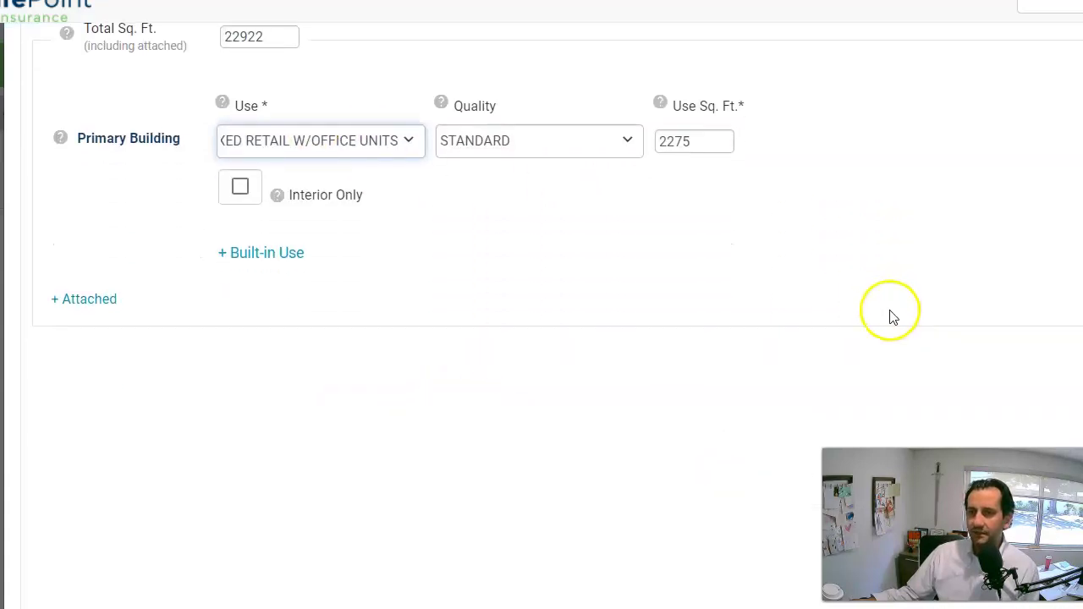
scroll(890, 317, "down", 1)
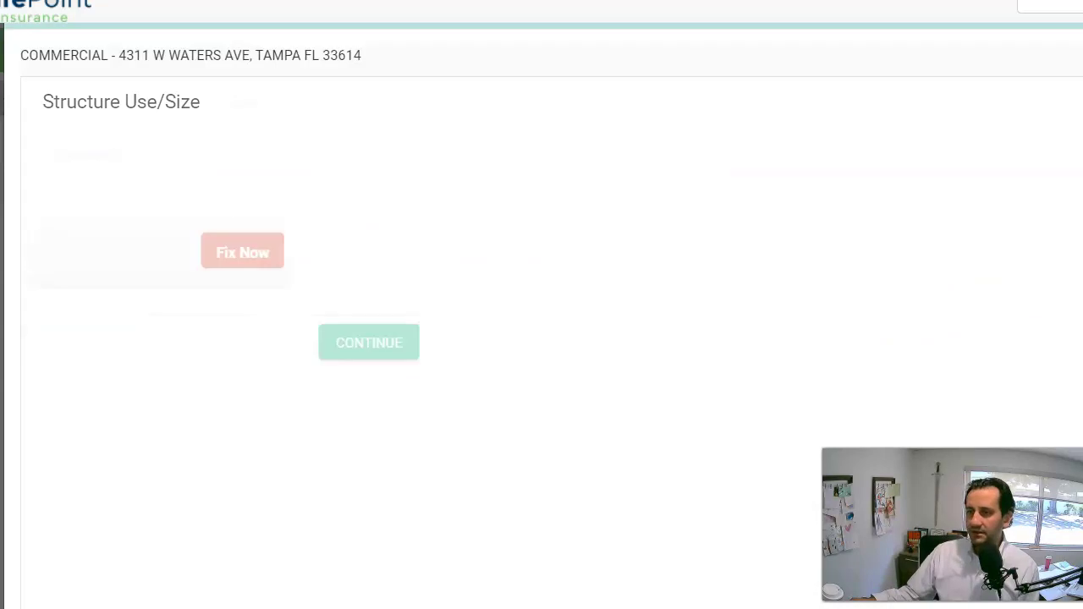
left_click(1081, 251)
left_click(702, 247)
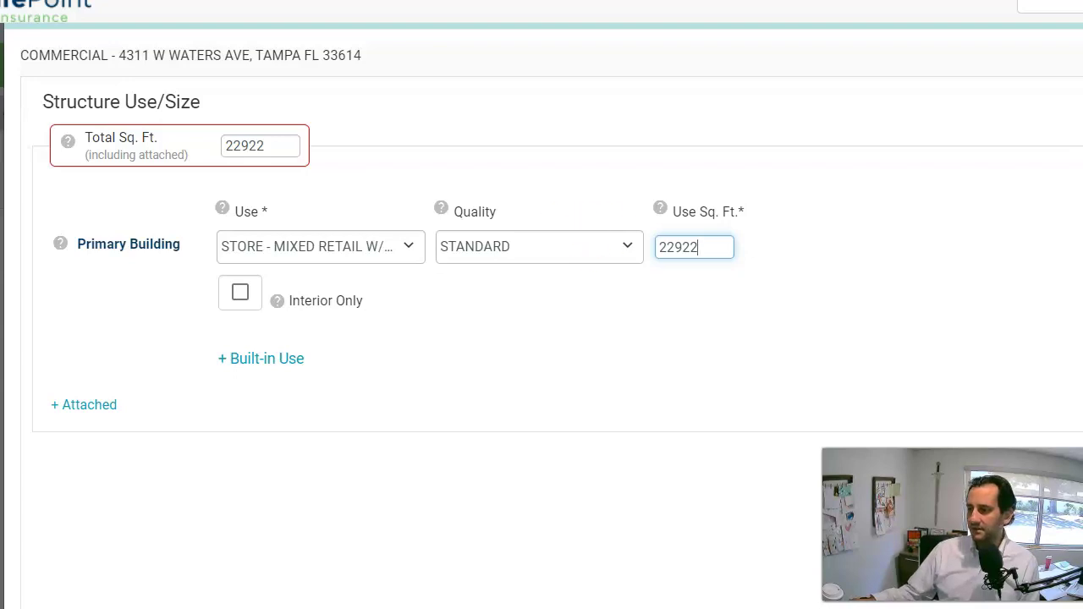
key("Return")
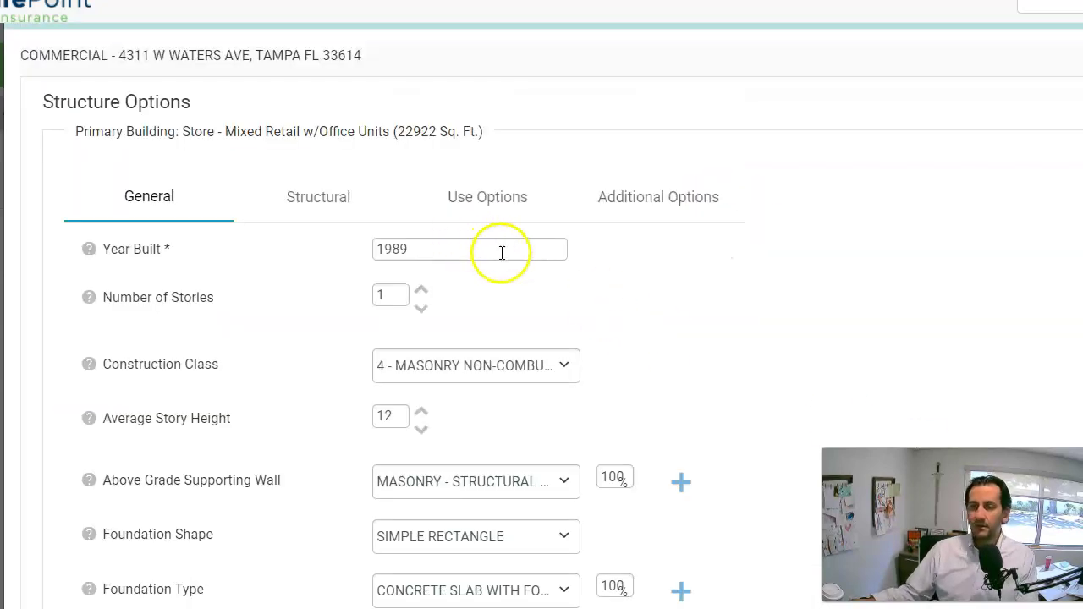
Set the building's Exterior Wall Finish to Painted Masonry.
scroll(435, 327, "down", 2)
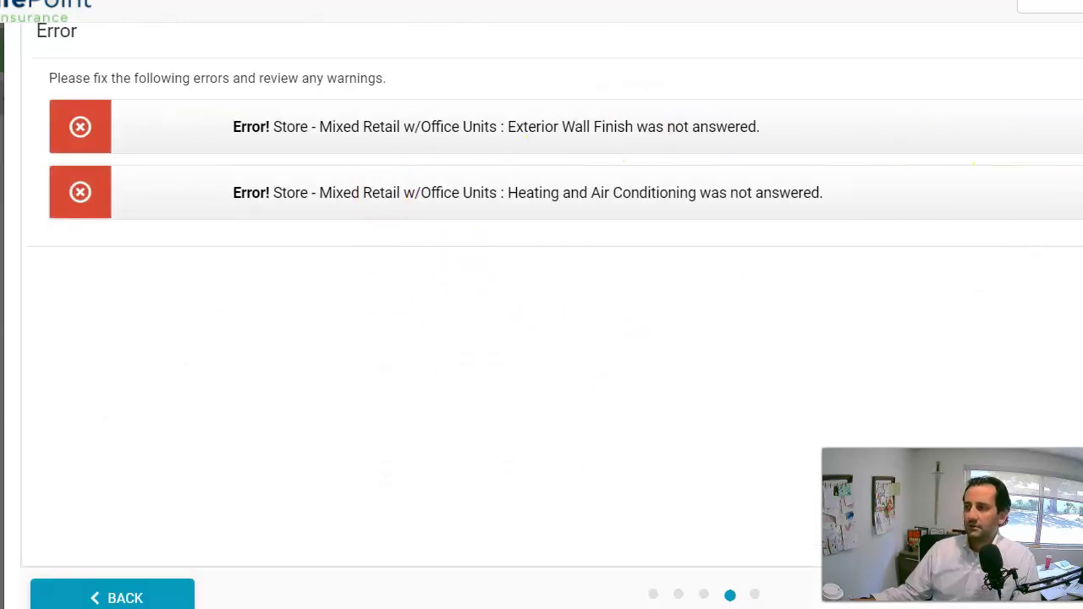
left_click(745, 109)
left_click(567, 196)
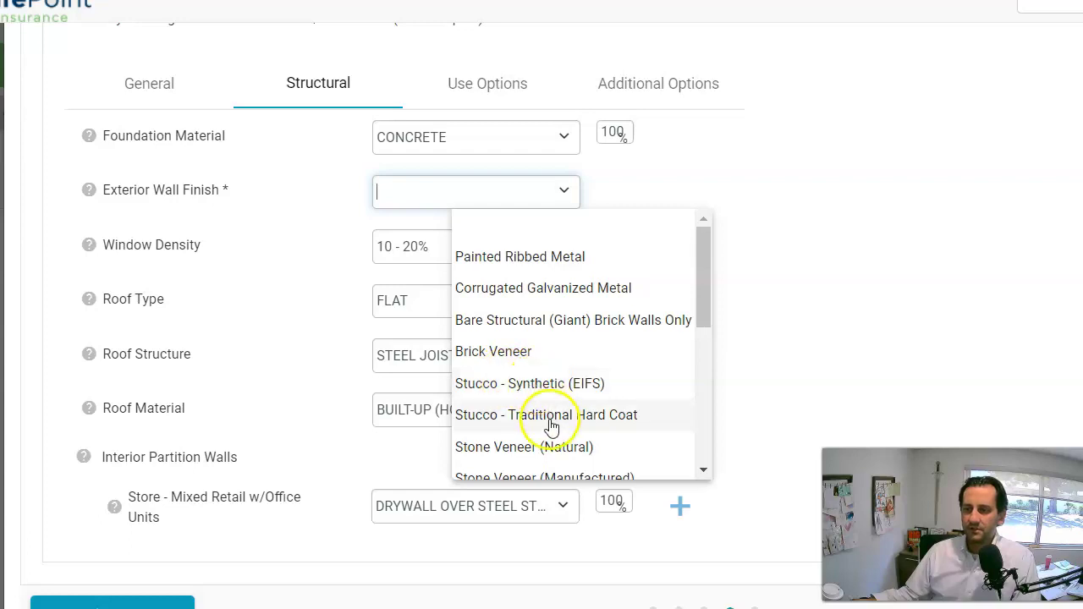
scroll(541, 410, "down", 1)
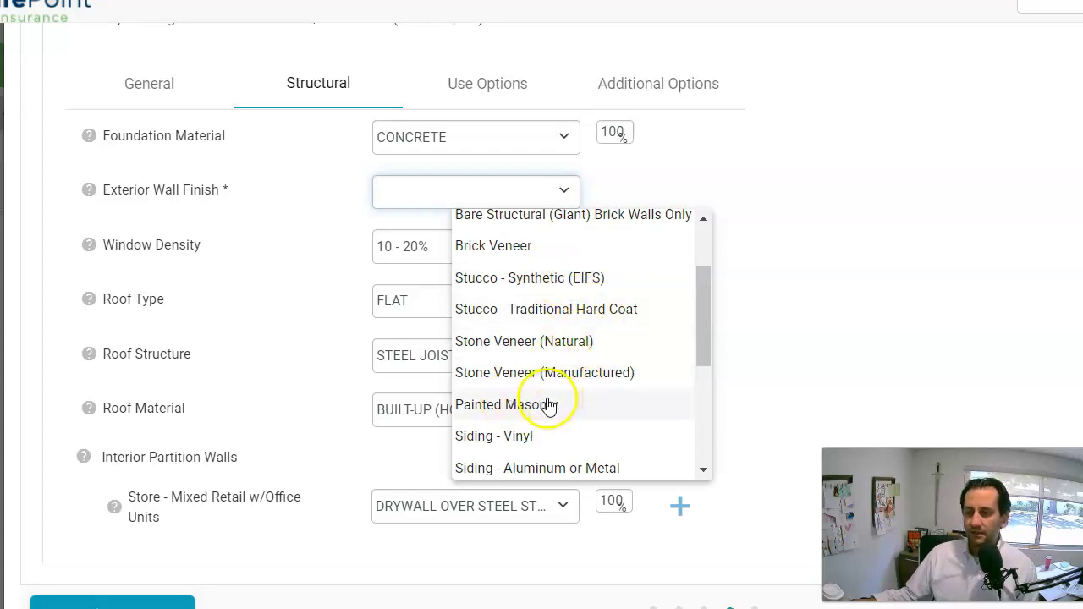
left_click(548, 406)
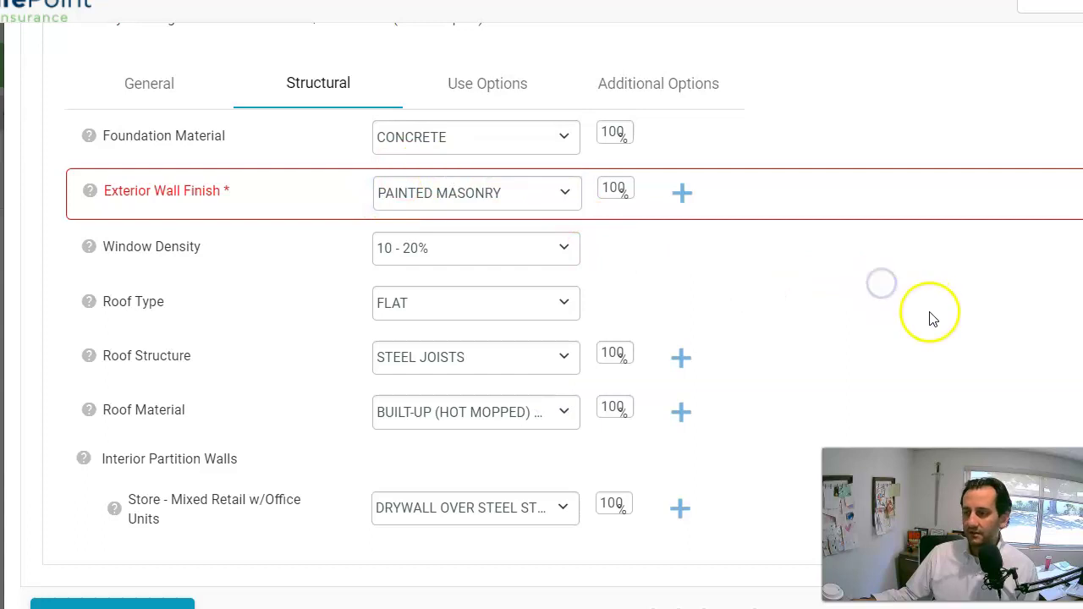
Set Heating and Air Conditioning to Commercial Heat / AC Forced Air System.
scroll(930, 317, "down", 1)
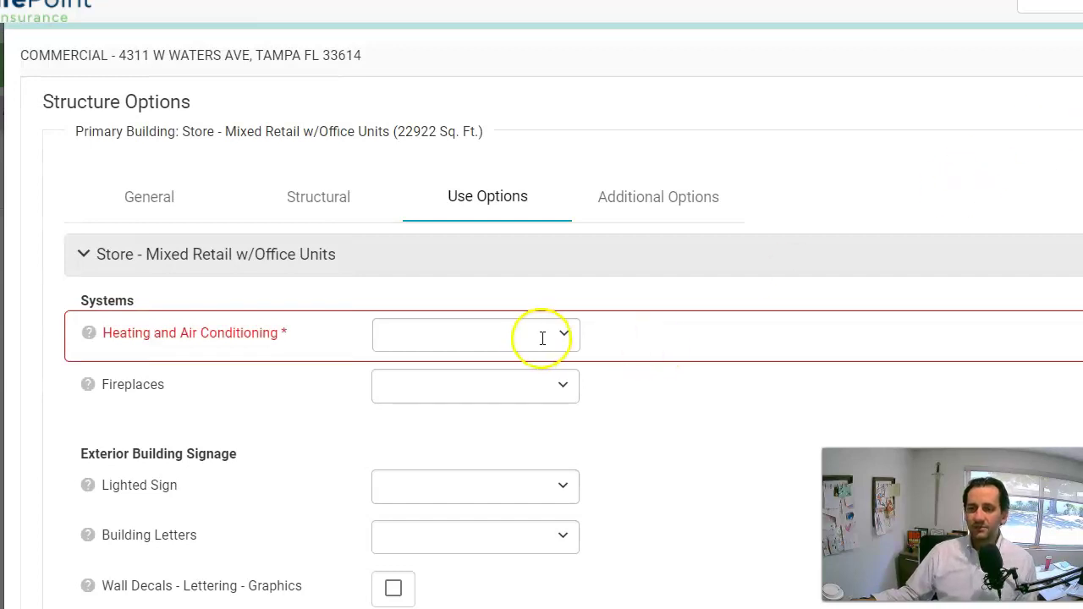
left_click(567, 340)
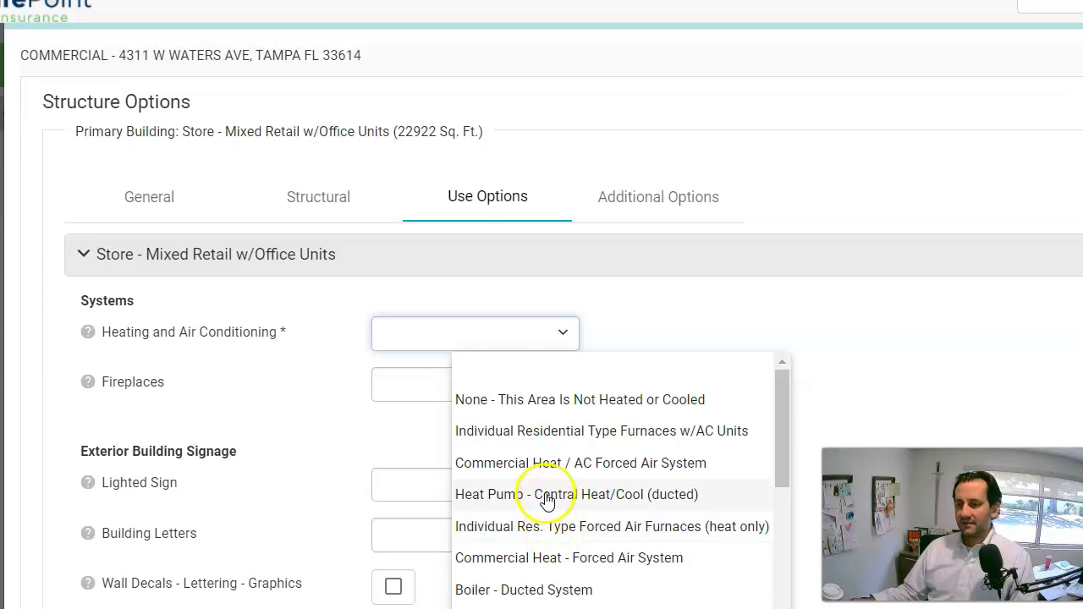
left_click(544, 463)
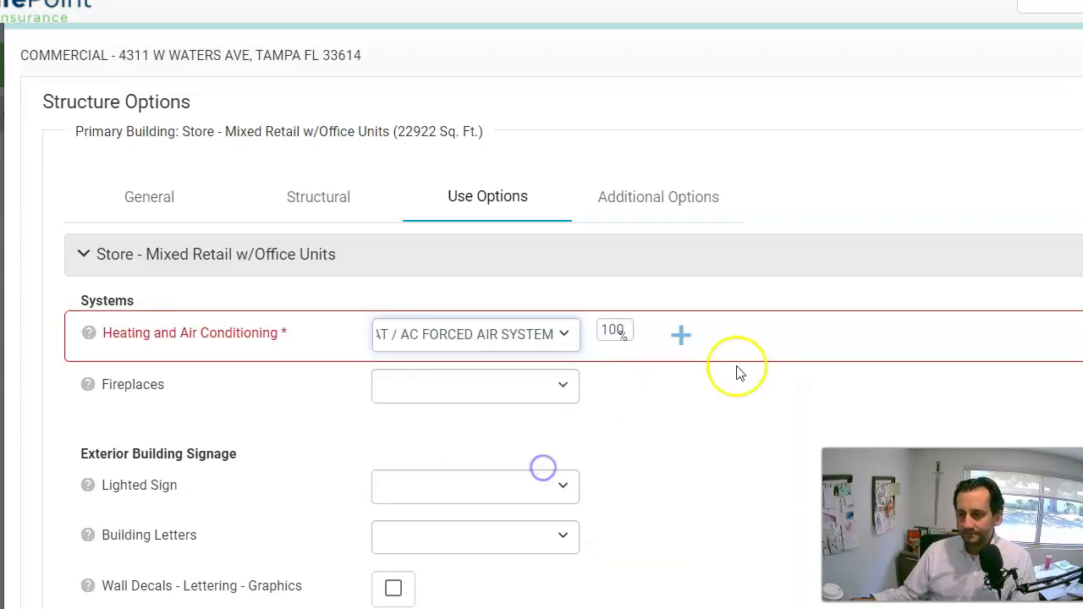
scroll(981, 354, "down", 2)
scroll(982, 354, "down", 15)
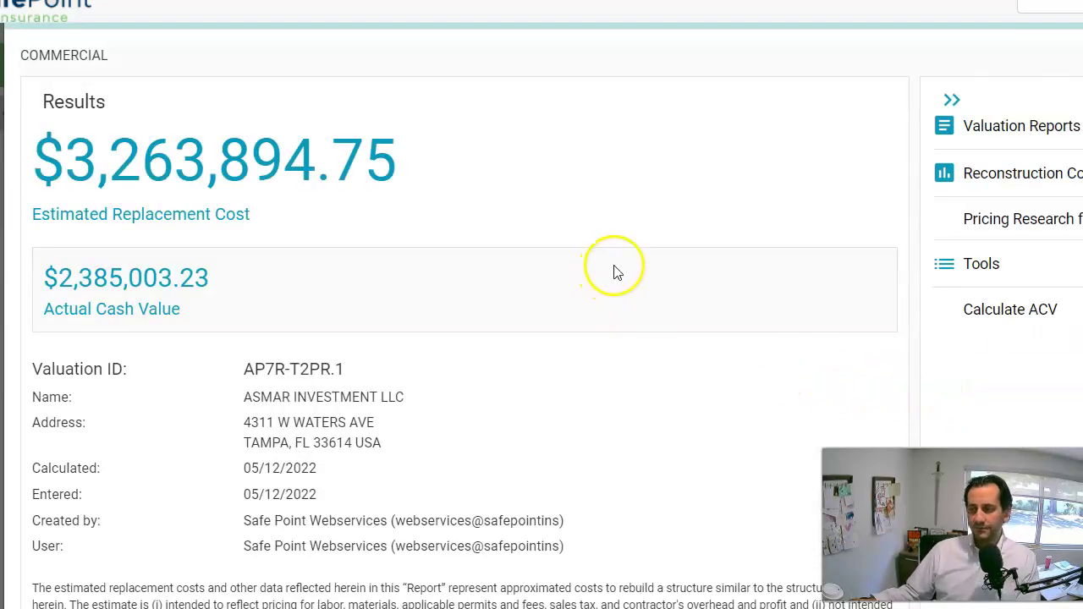
Open the Replacement Cost Estimate valuation report and download it as a PDF.
scroll(524, 251, "down", 2)
scroll(525, 251, "up", 2)
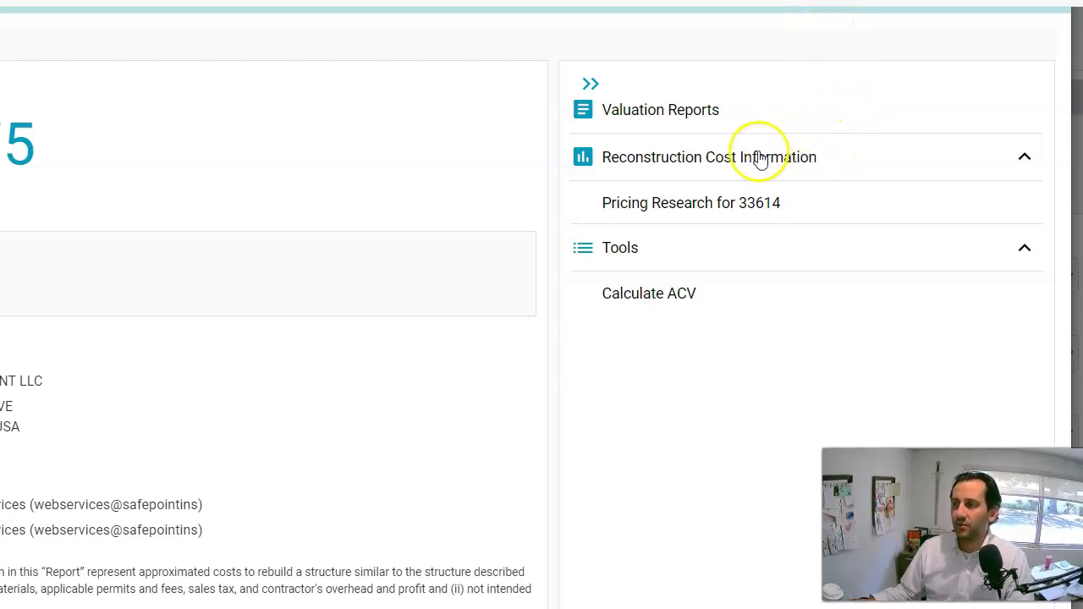
left_click(676, 111)
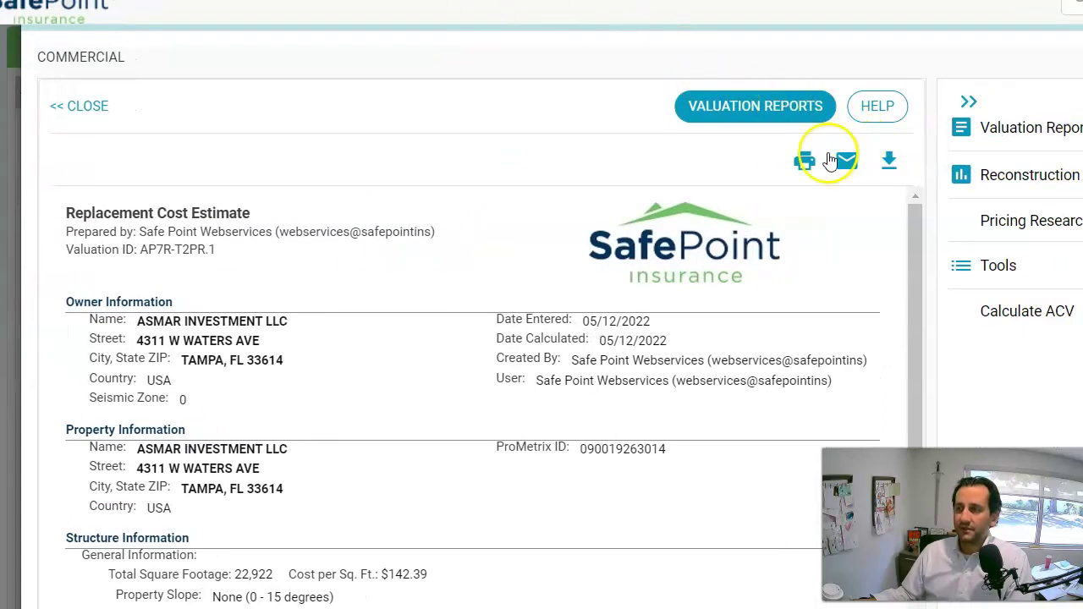
left_click(902, 178)
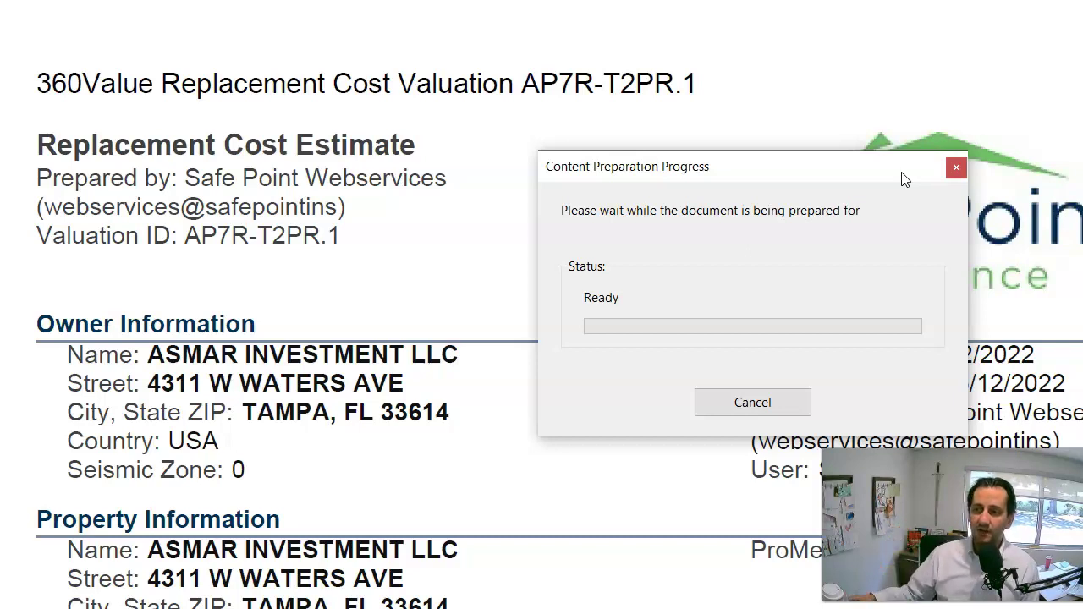
Save the report PDF into the Data Transfer folder with a name starting 'Asmar Investments-'.
left_click(721, 402)
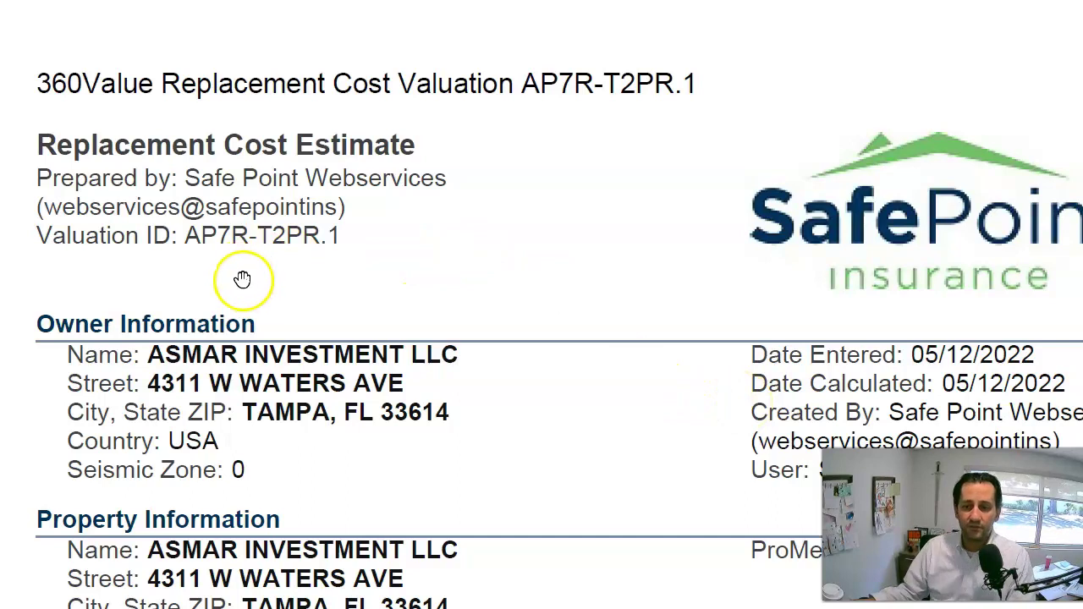
key("alt+f")
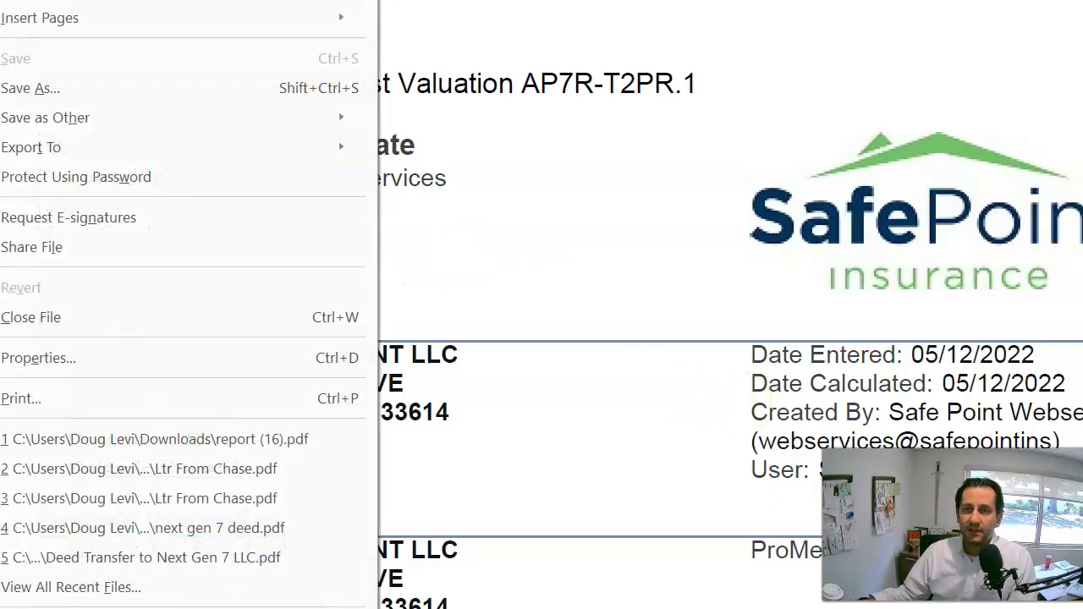
left_click(48, 88)
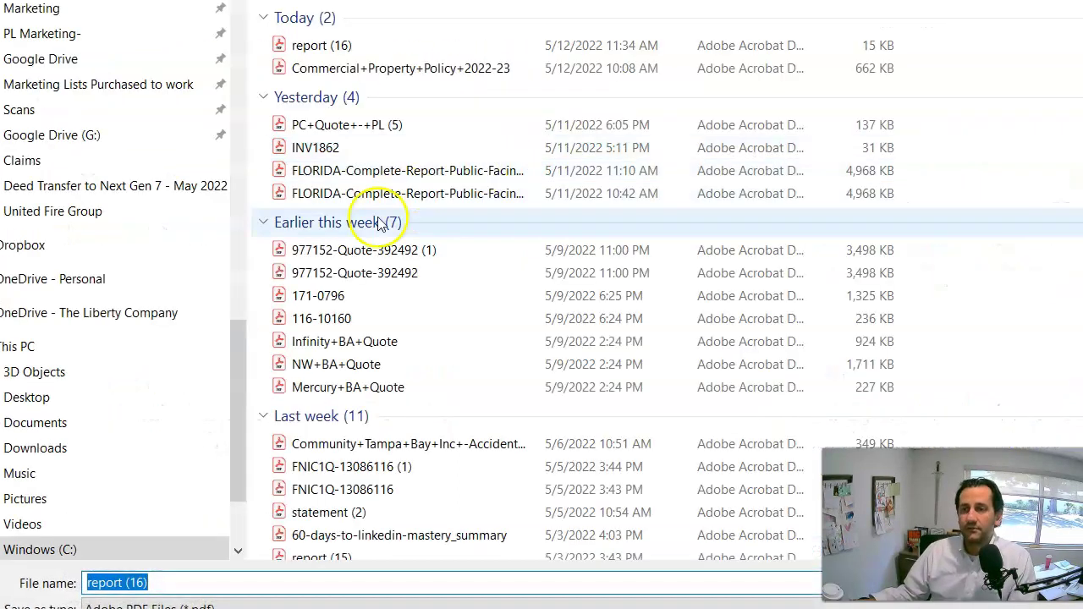
left_click_drag(231, 373, 205, 15)
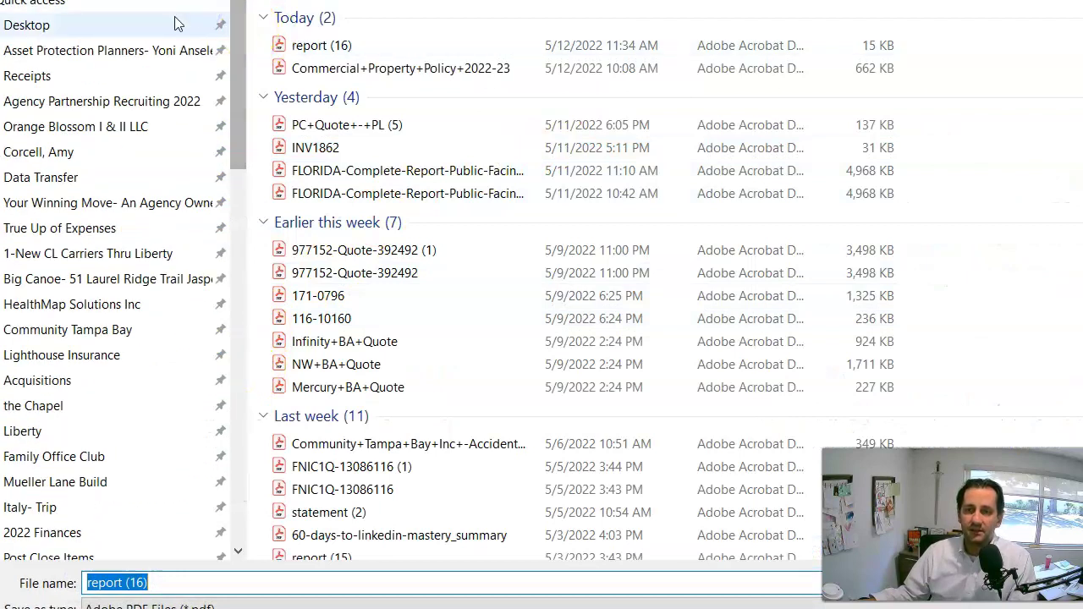
left_click(75, 159)
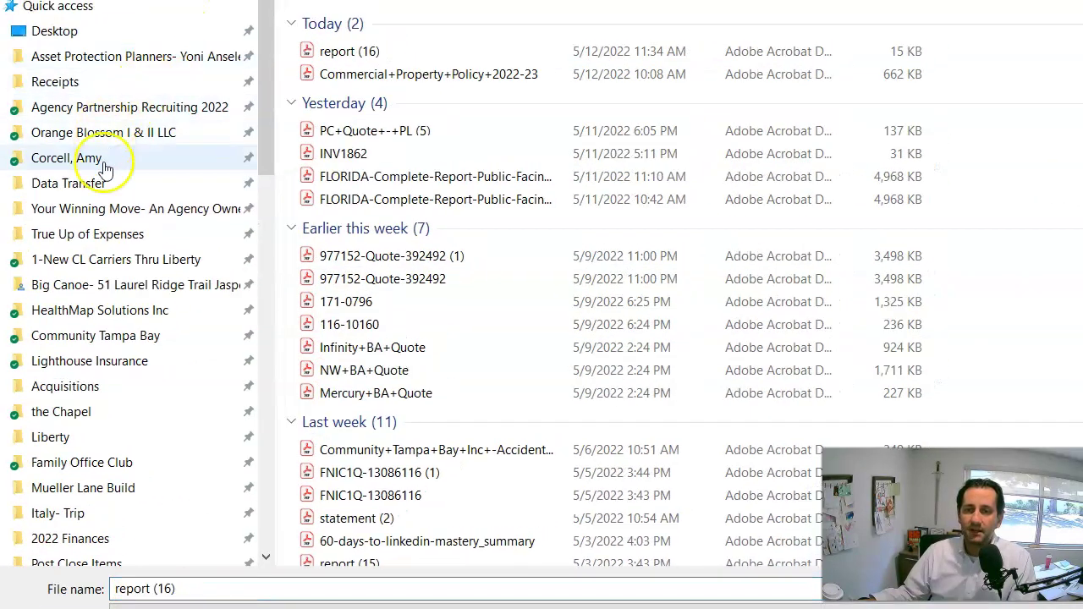
left_click(102, 176)
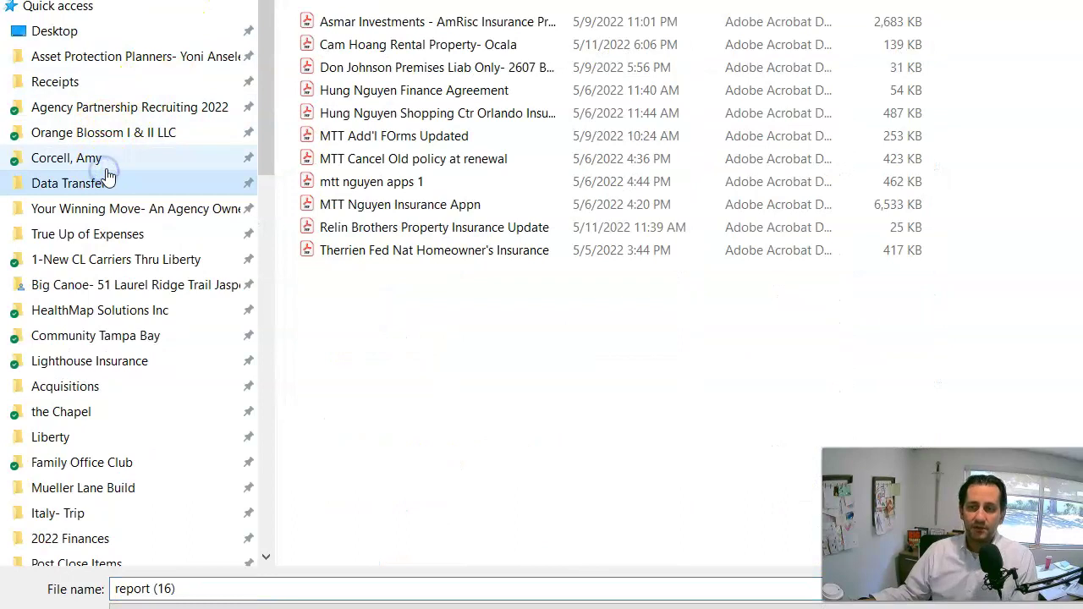
left_click(259, 590)
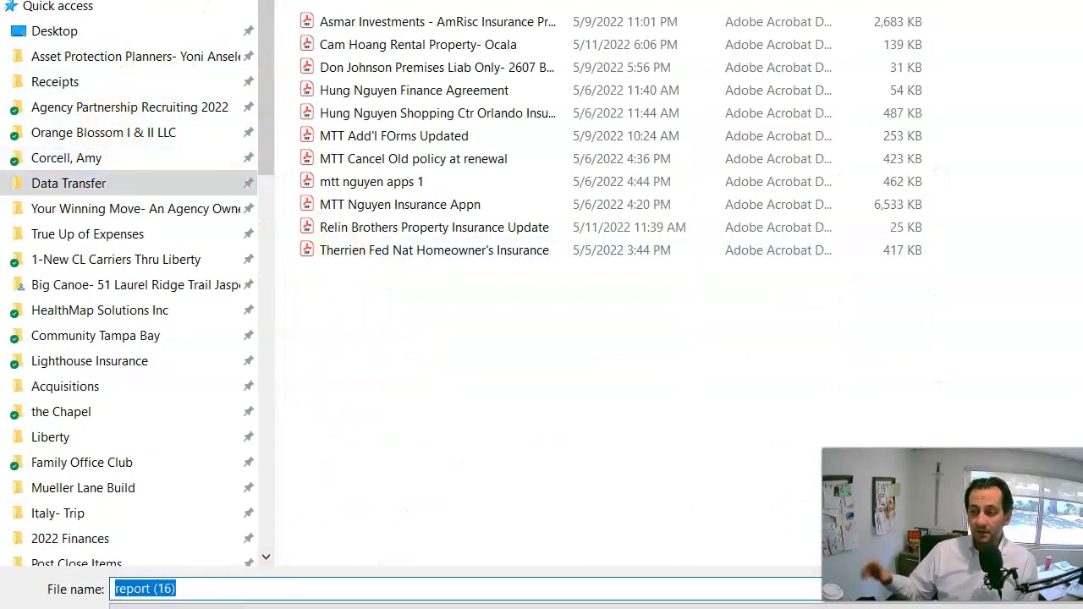
type("Asmar Inves")
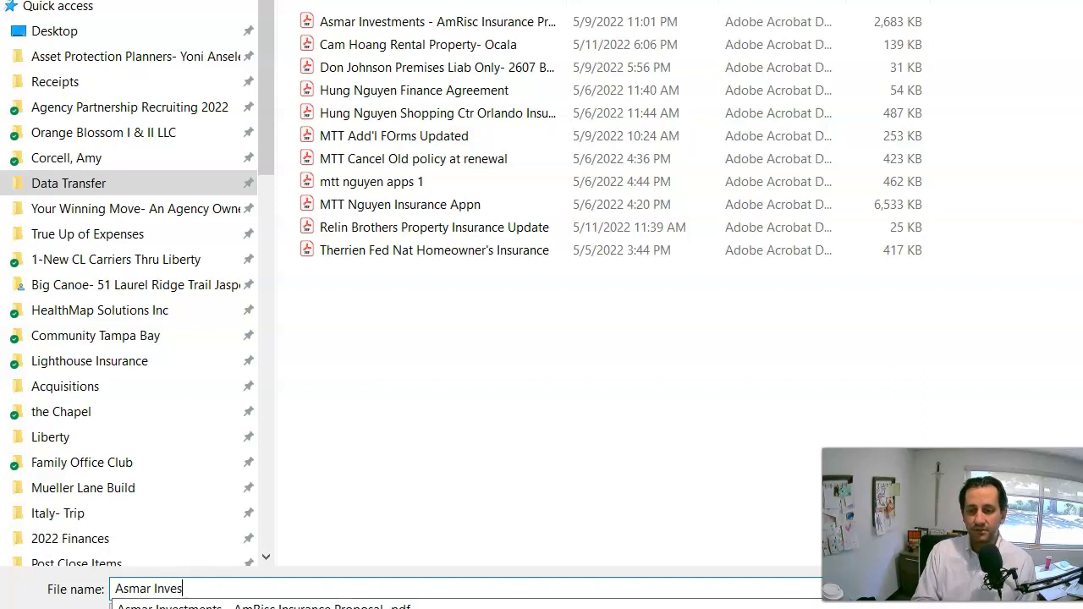
type("tments-")
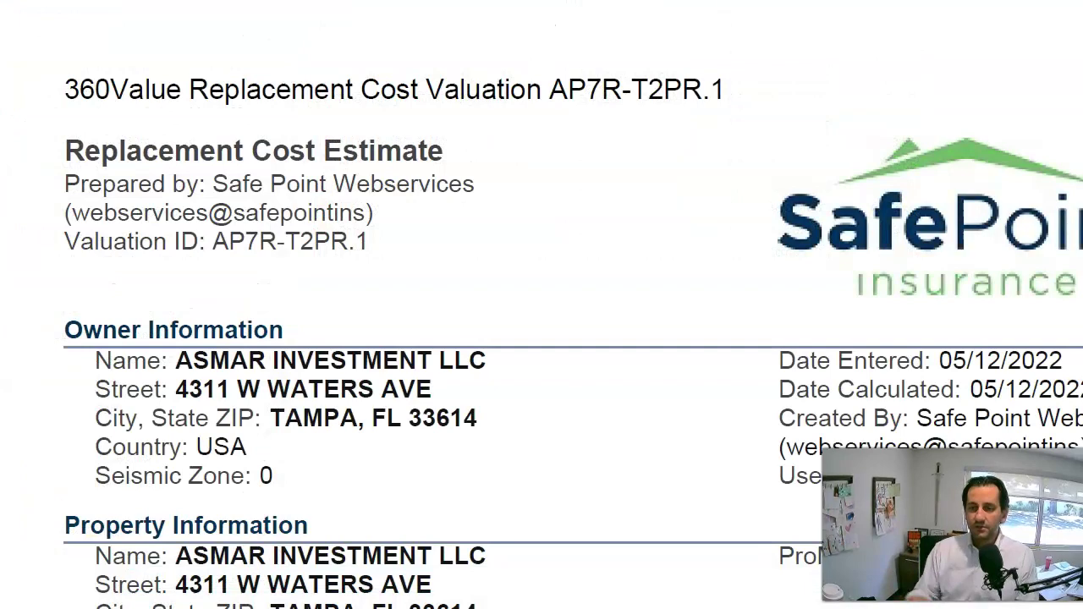
Dismiss the content preparation notice and return to the portal's Replacement Cost Estimate report.
scroll(502, 234, "down", 14)
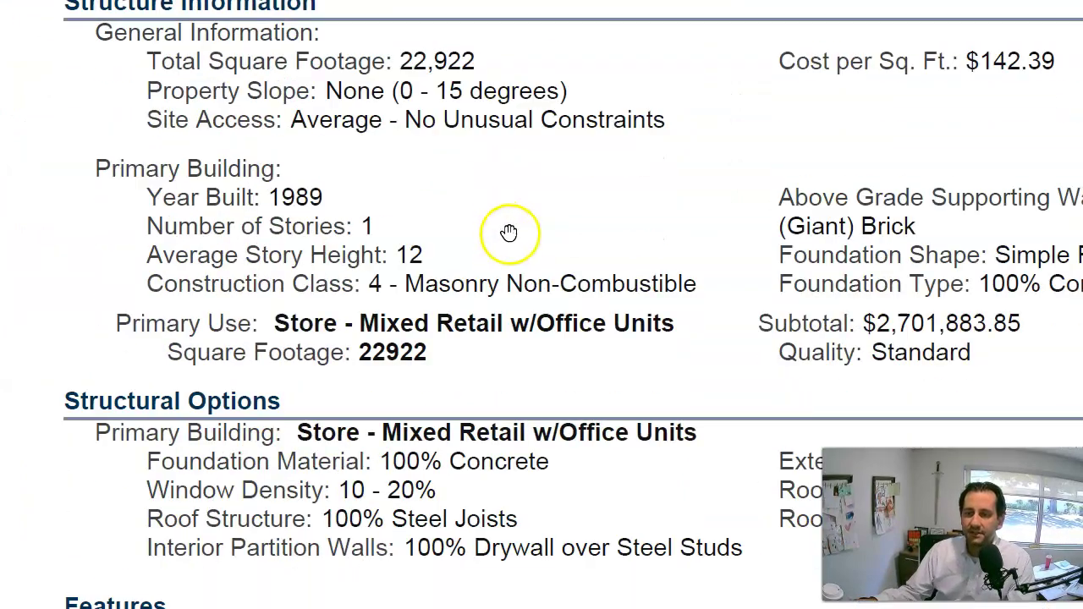
scroll(526, 220, "down", 6)
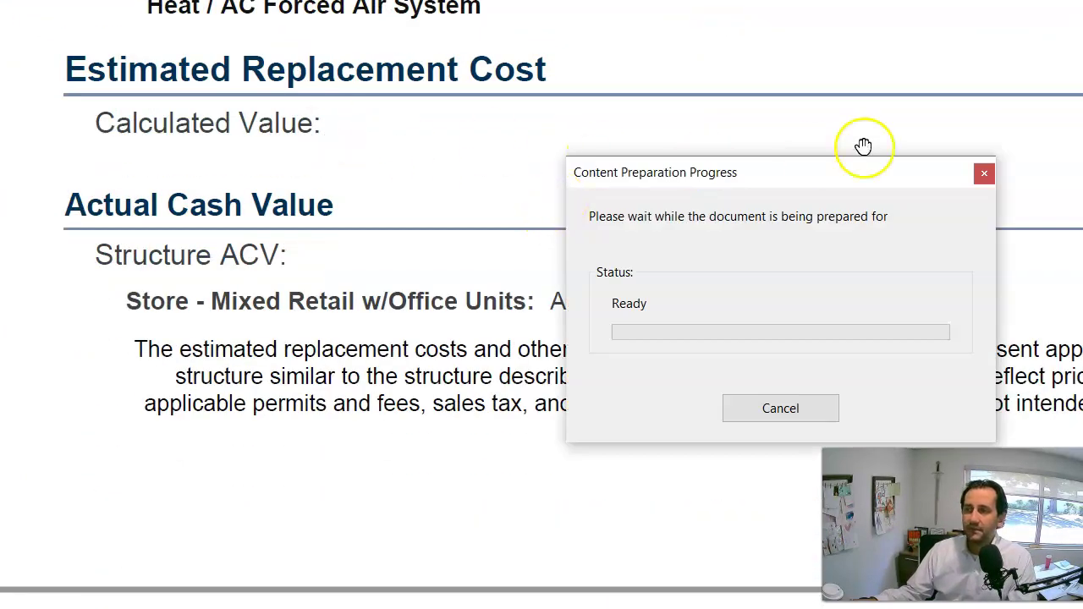
left_click(761, 406)
scroll(677, 333, "up", 15)
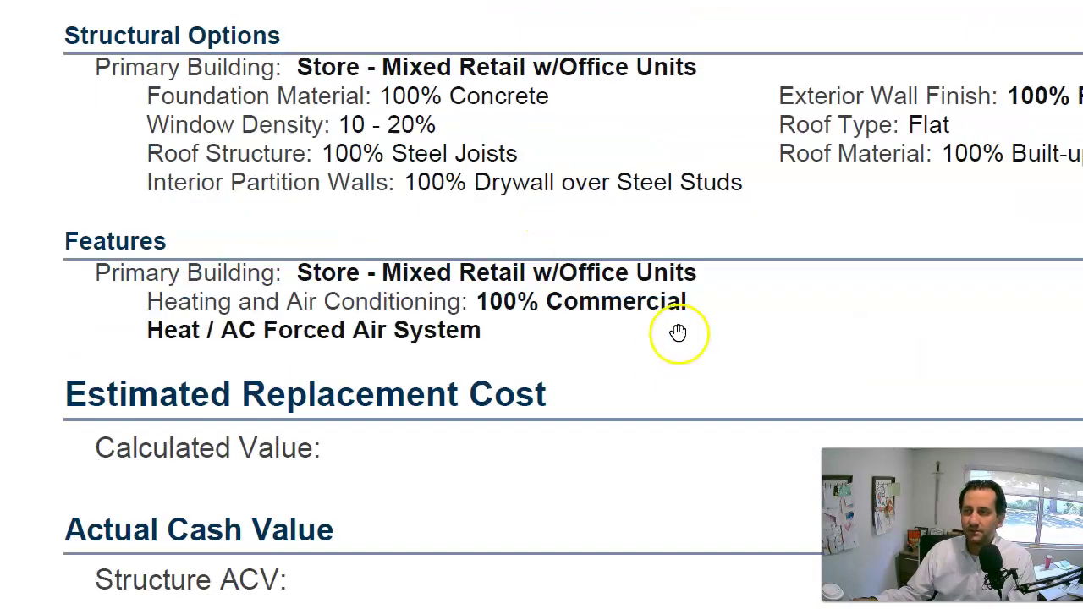
scroll(733, 306, "up", 1)
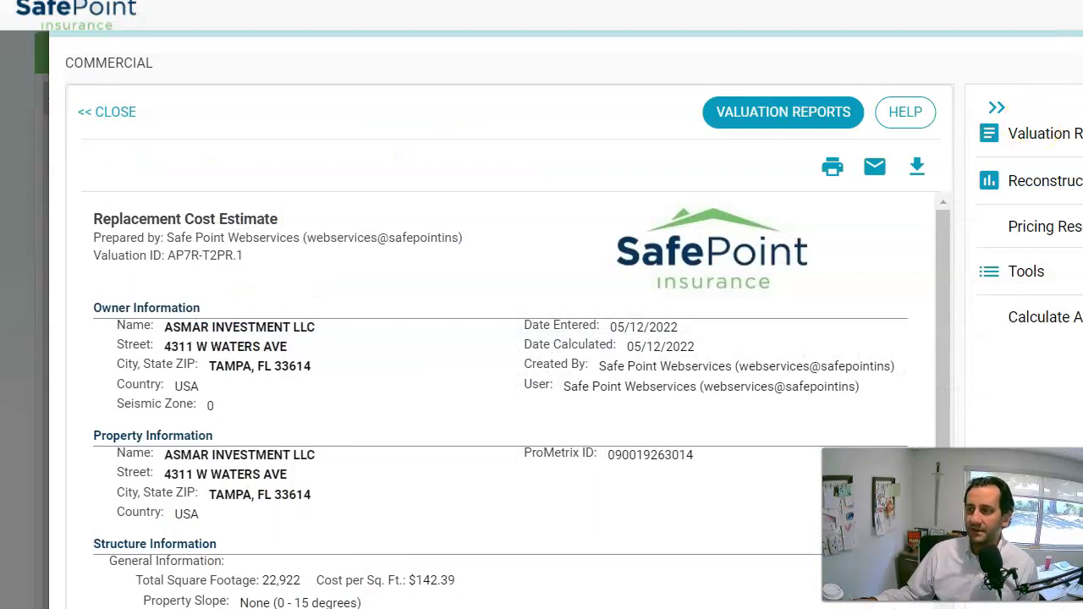
scroll(507, 338, "down", 2)
Close the report and enter a Building Limit of 3,263,895.
scroll(508, 321, "up", 1)
key("Escape")
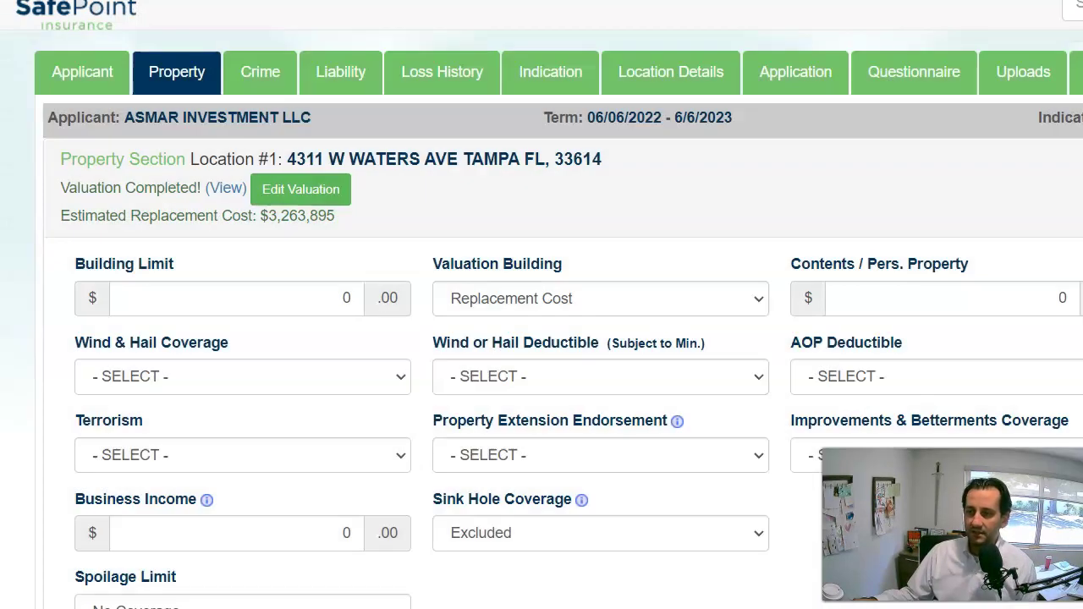
left_click(306, 306)
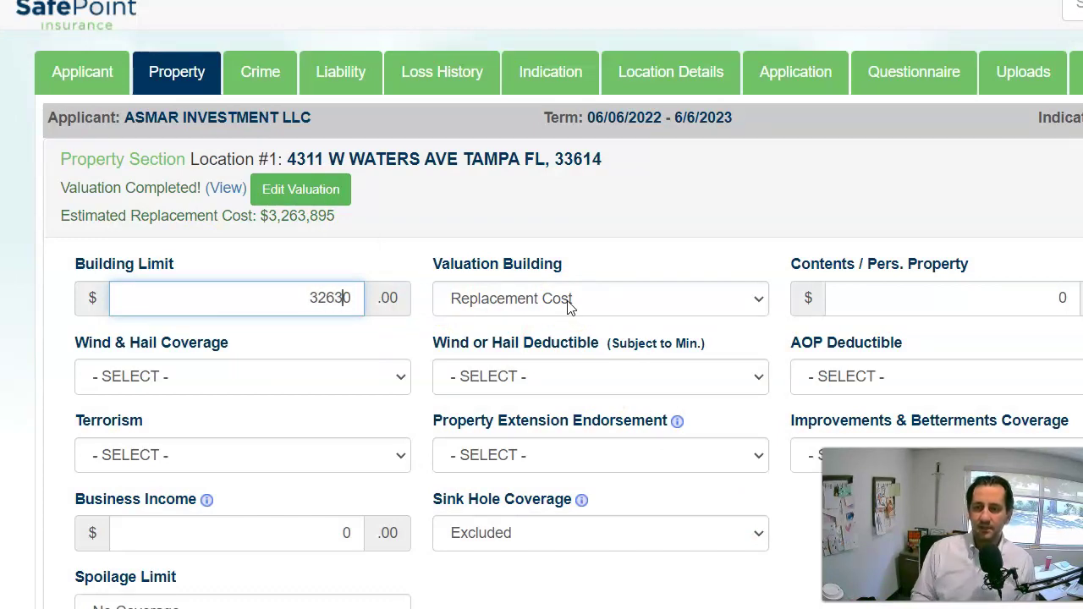
key("Tab")
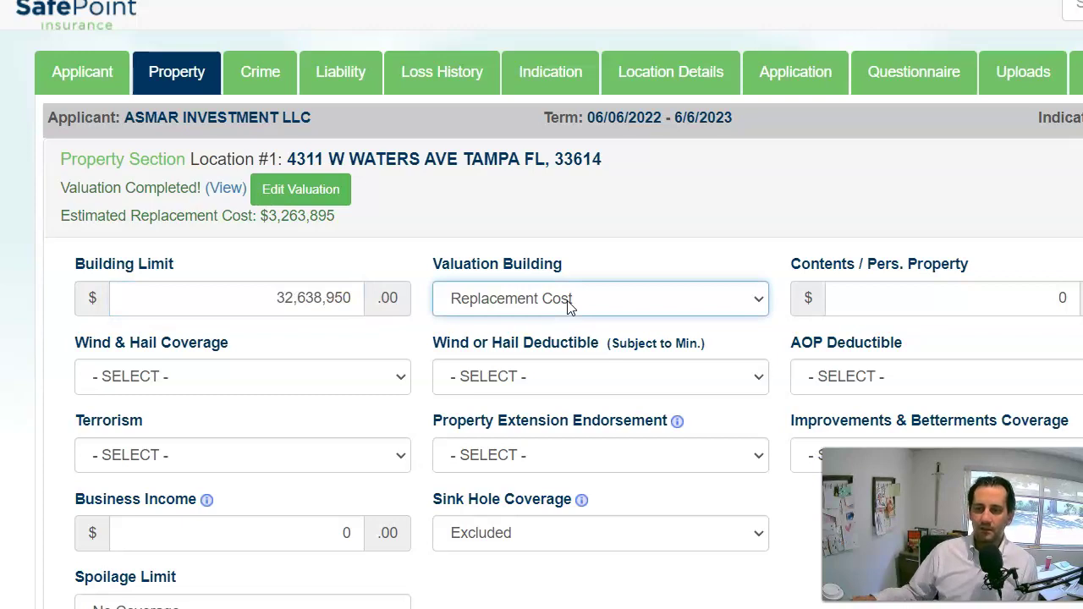
left_click(322, 300)
key("Delete")
key("Tab")
left_click(925, 308)
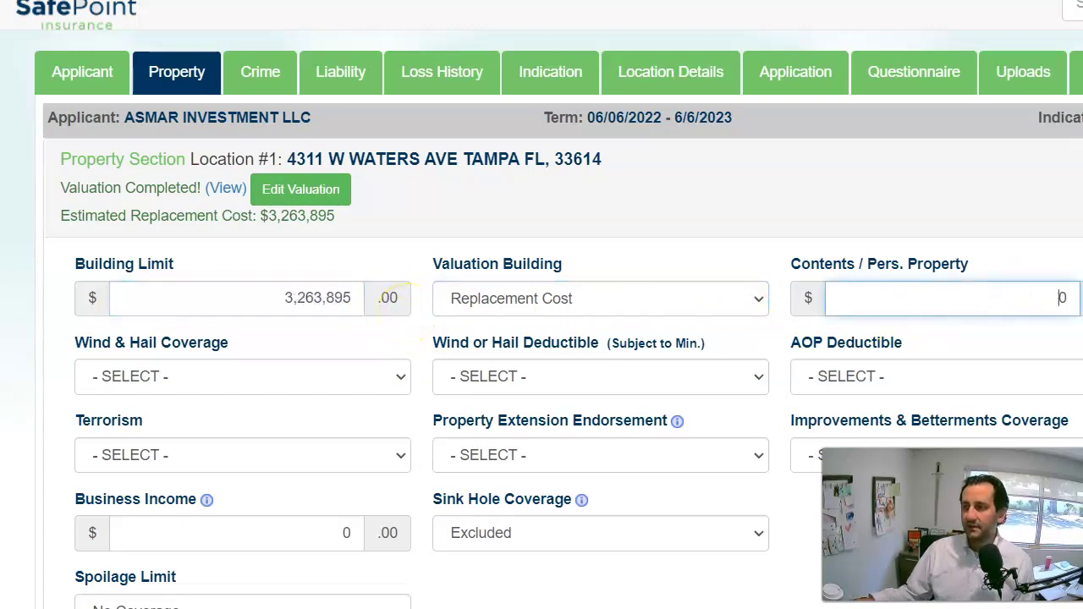
Include wind and hail with a 2% deductible subject to a $1000 minimum.
left_click(293, 378)
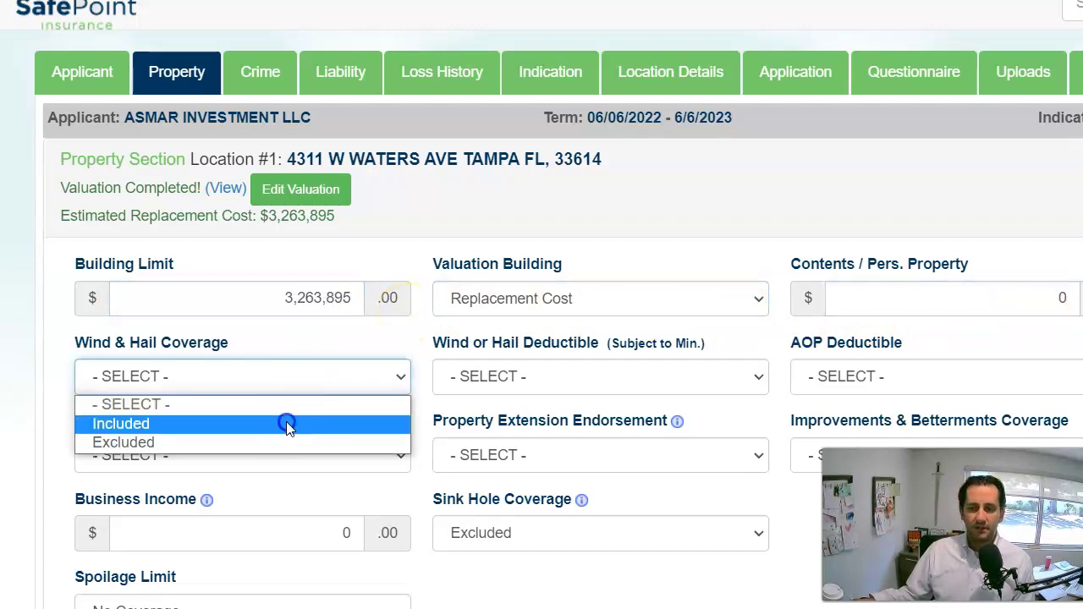
left_click(288, 421)
left_click(531, 385)
left_click(528, 423)
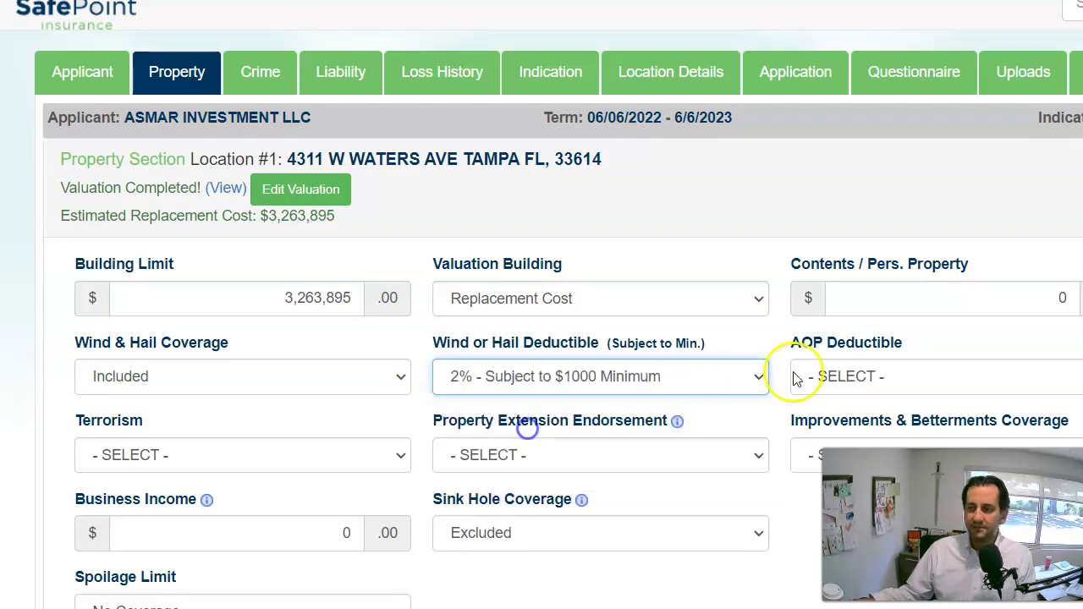
Set the AOP deductible to $5,000 and coinsurance to 80%.
left_click(850, 375)
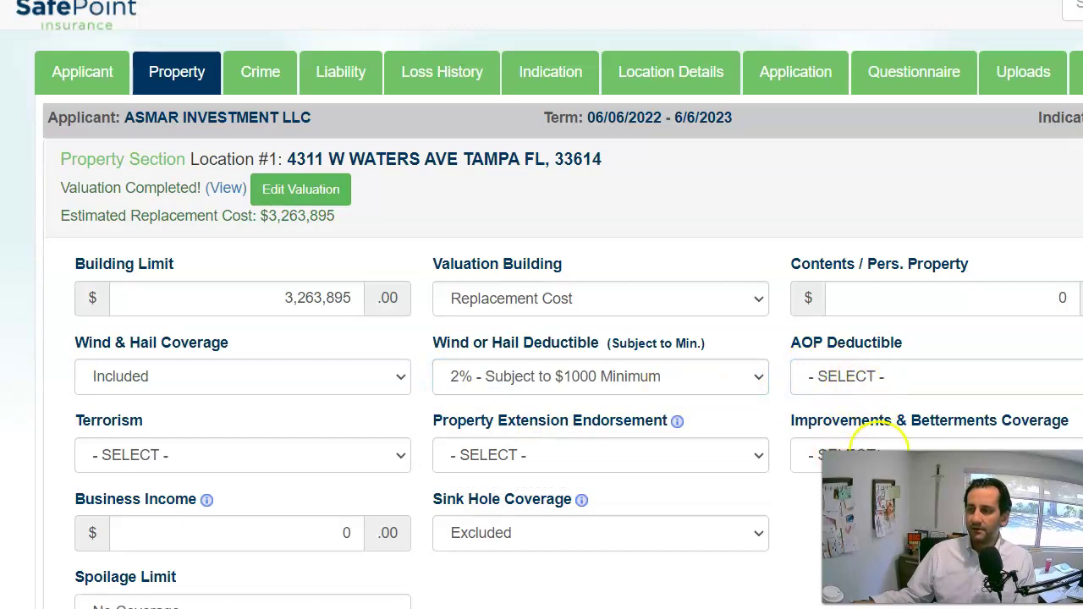
left_click(852, 373)
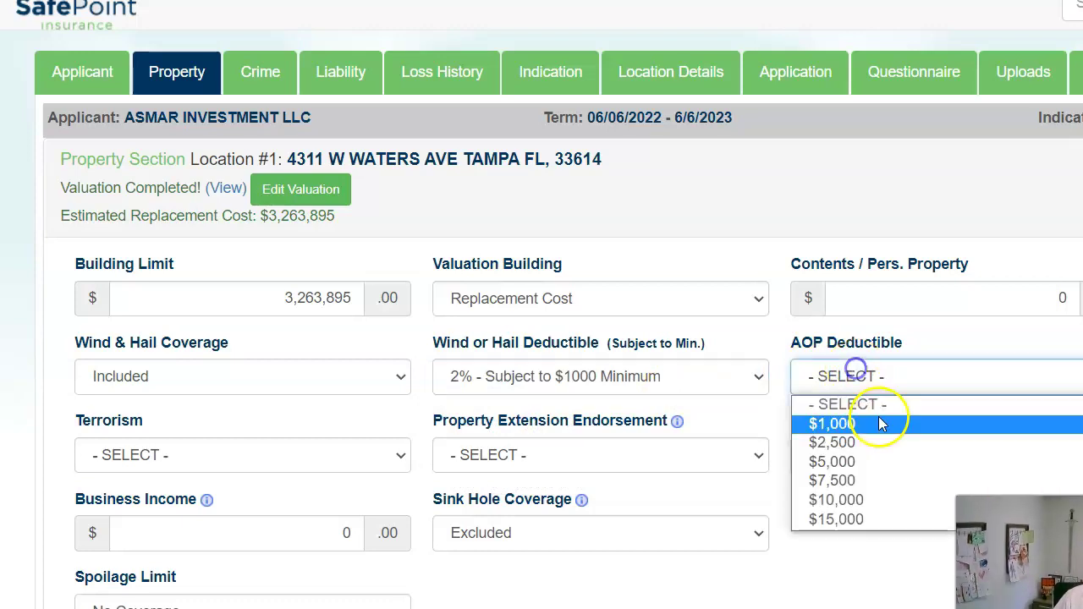
left_click(878, 461)
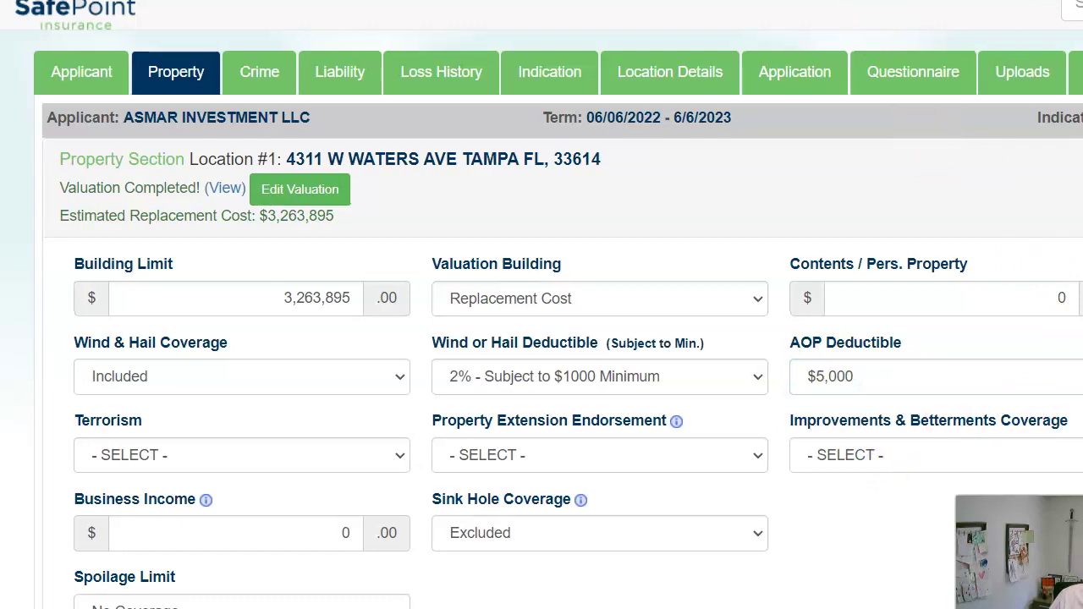
left_click(950, 338)
left_click(871, 182)
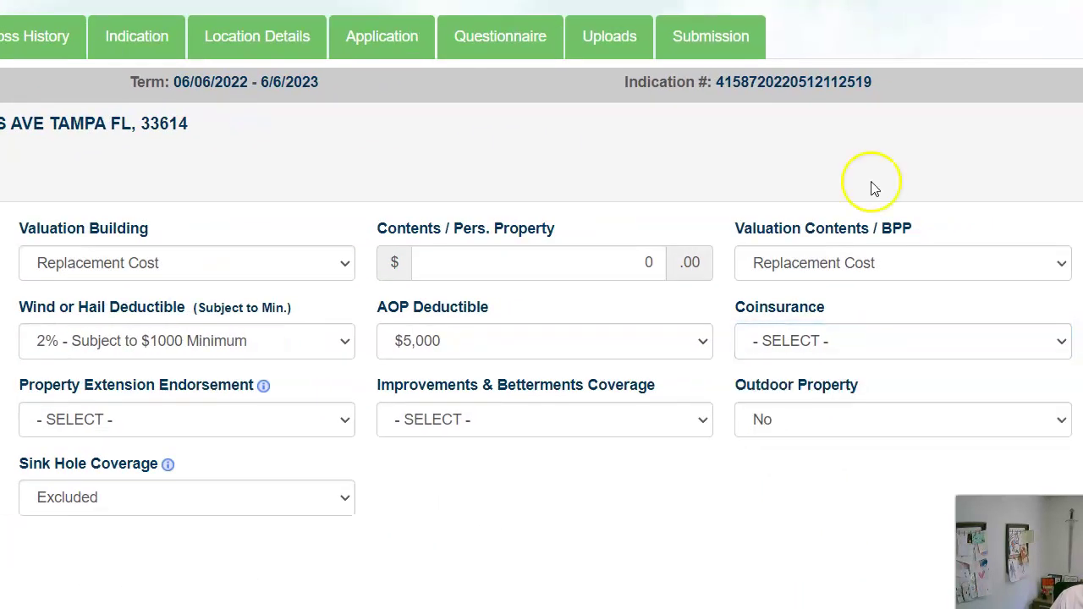
left_click(844, 351)
left_click(824, 429)
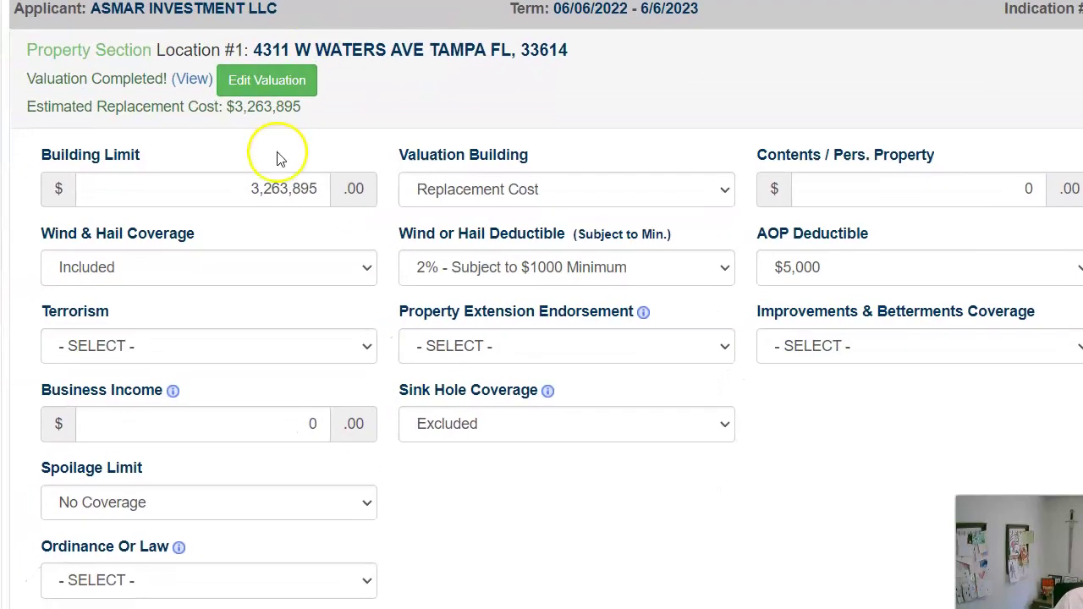
Enter a Business Income amount of 330,000.
scroll(285, 172, "down", 1)
scroll(284, 172, "down", 1)
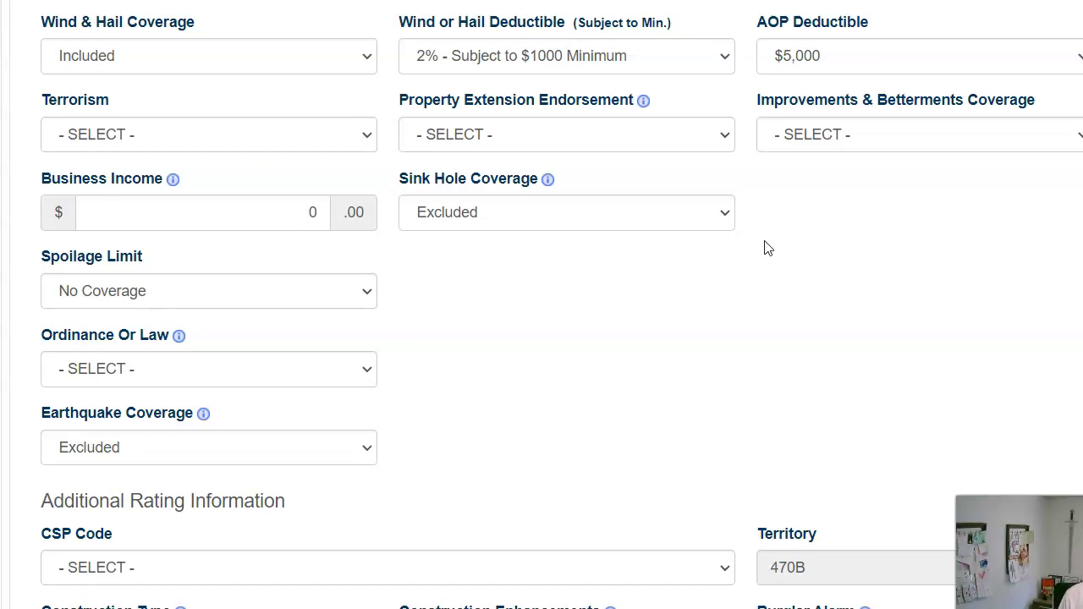
left_click(282, 215)
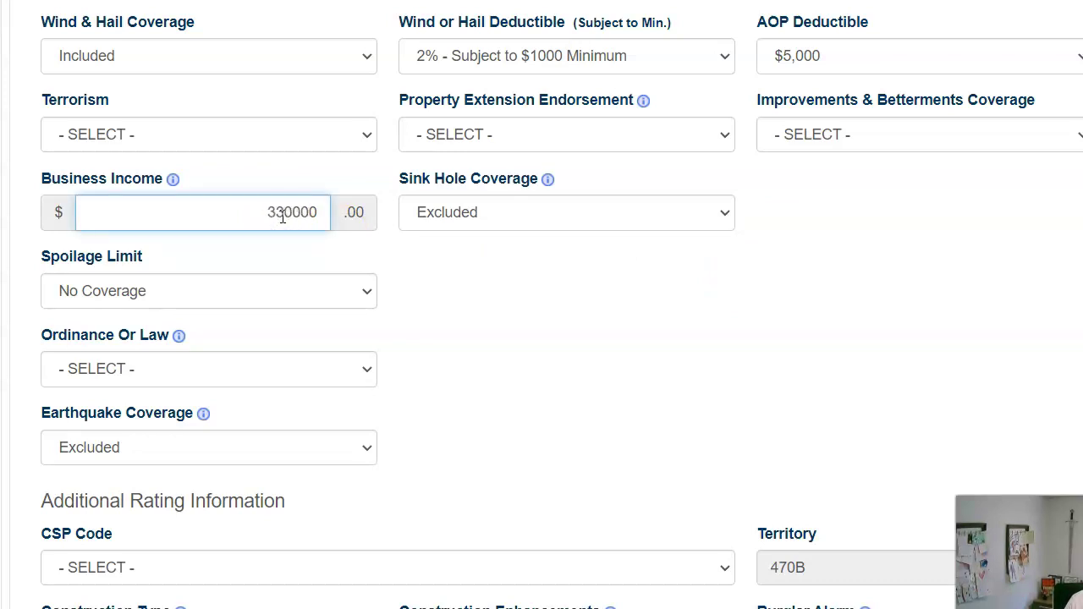
key("Tab")
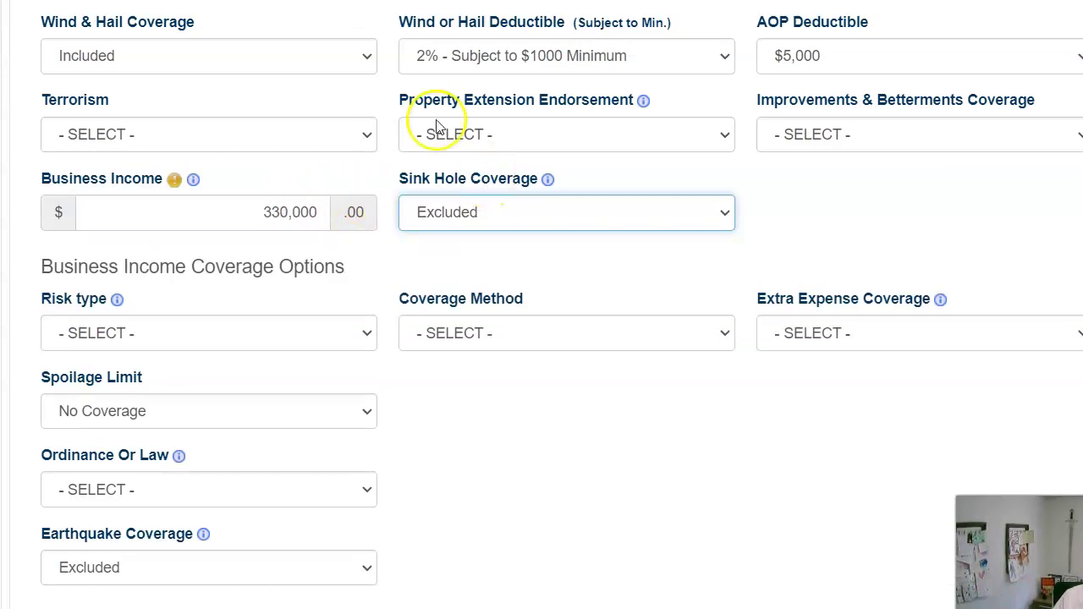
Exclude terrorism, add the Property Extension Endorsement, and set Improvements & Betterments to No.
left_click(241, 132)
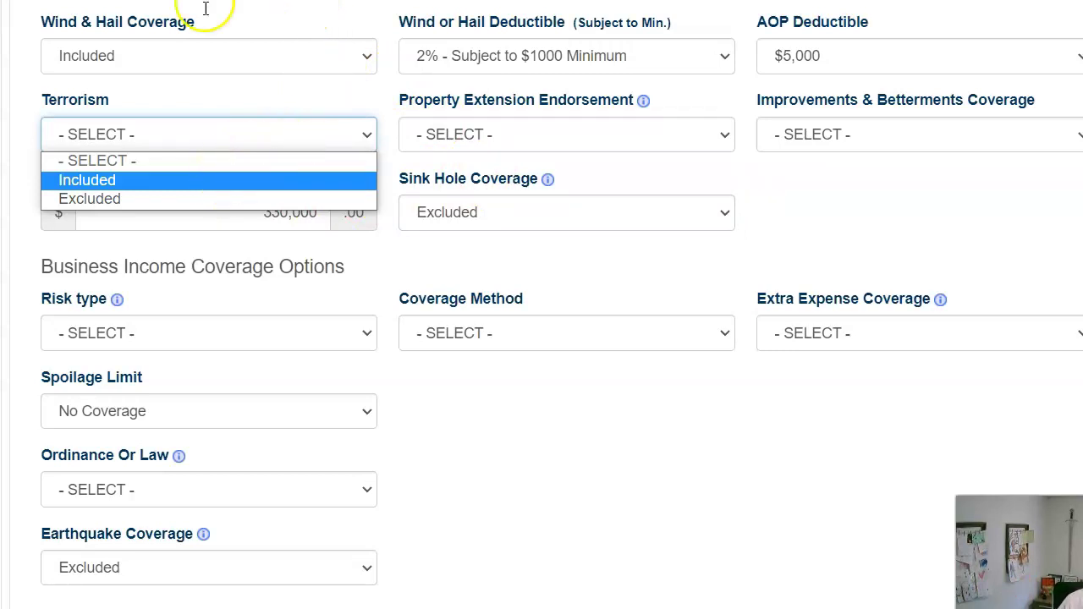
left_click(164, 197)
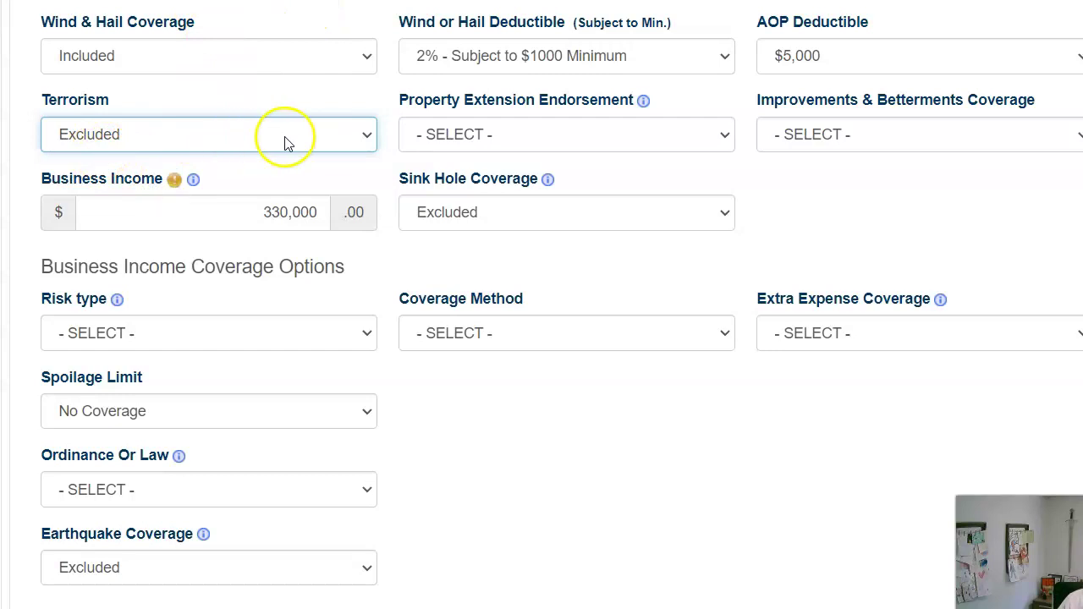
left_click(480, 134)
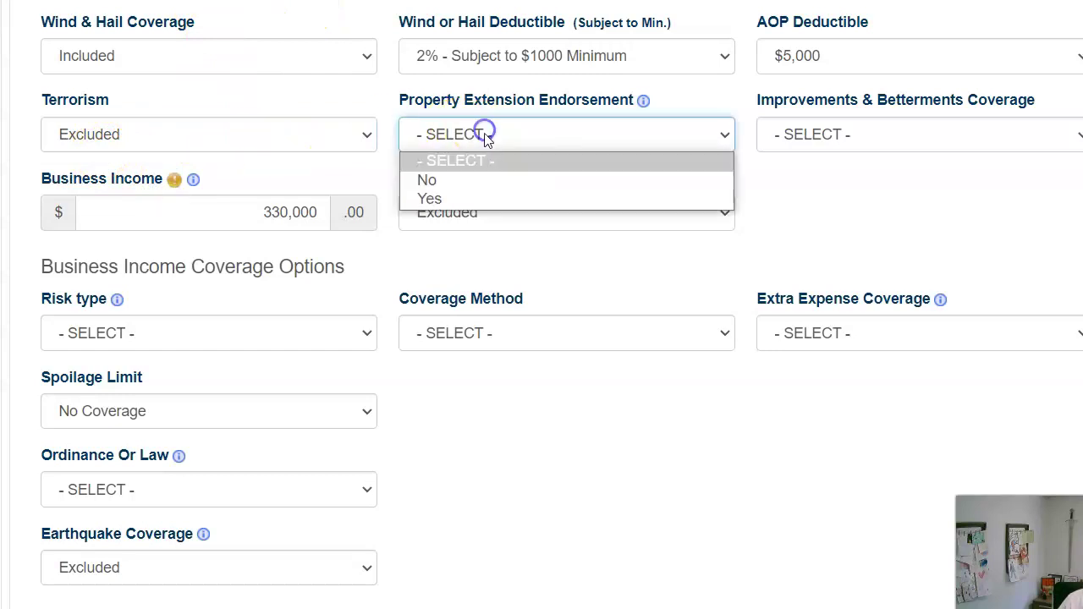
left_click(472, 199)
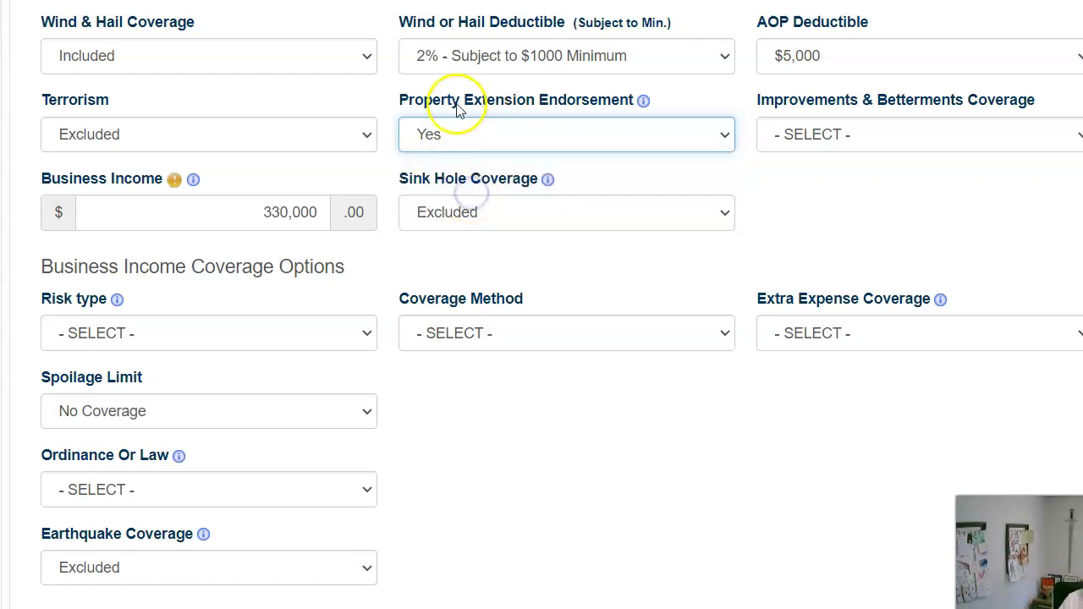
left_click(870, 139)
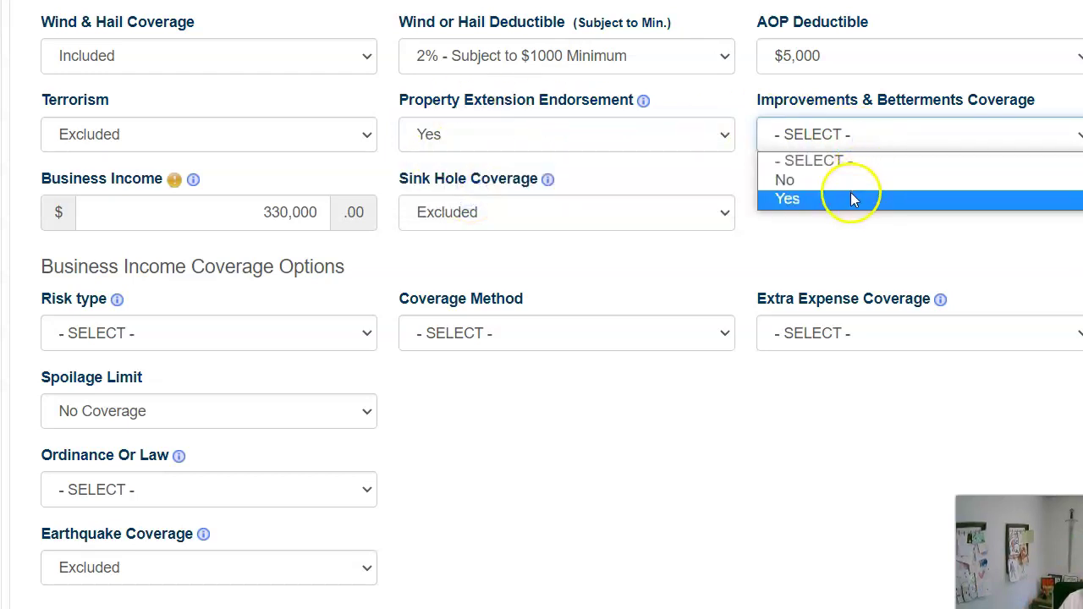
left_click(850, 176)
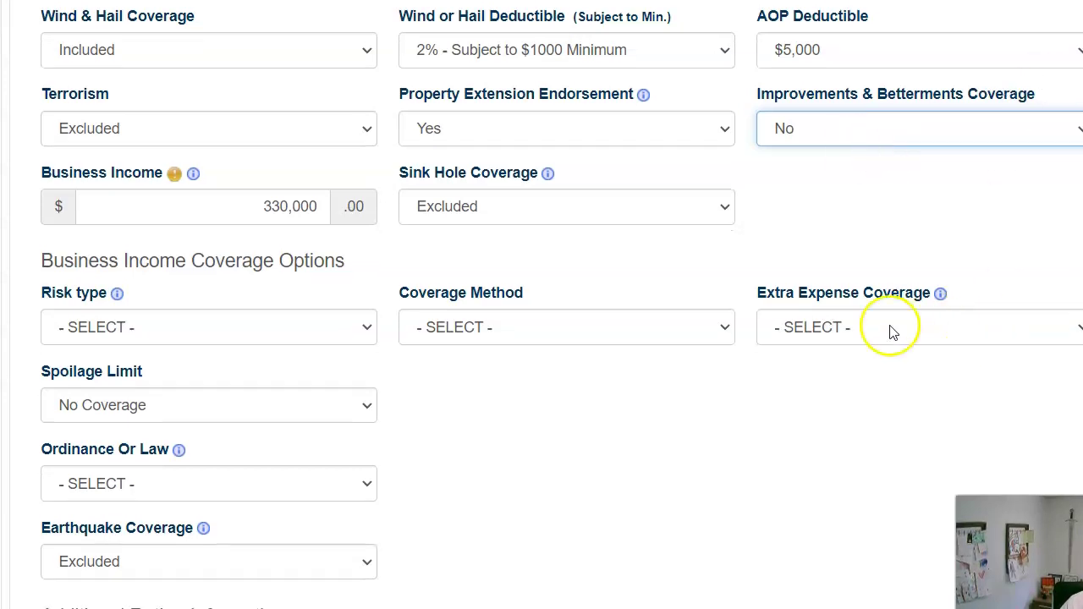
scroll(889, 331, "down", 2)
Set the business income risk type to Rental properties and coverage method to Monthly Limit of Indemnity.
left_click(205, 121)
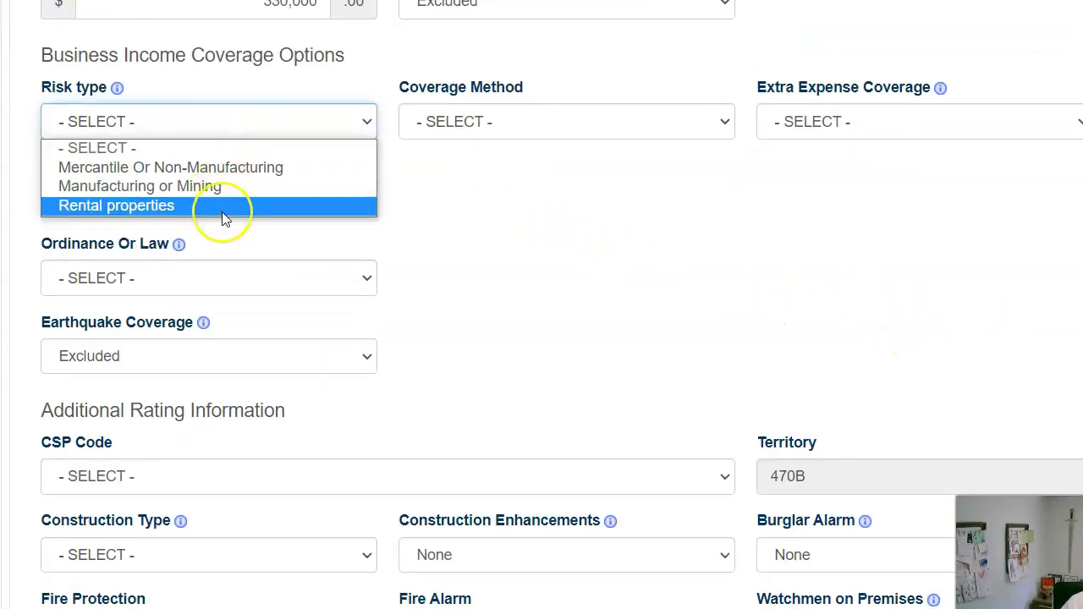
left_click(151, 210)
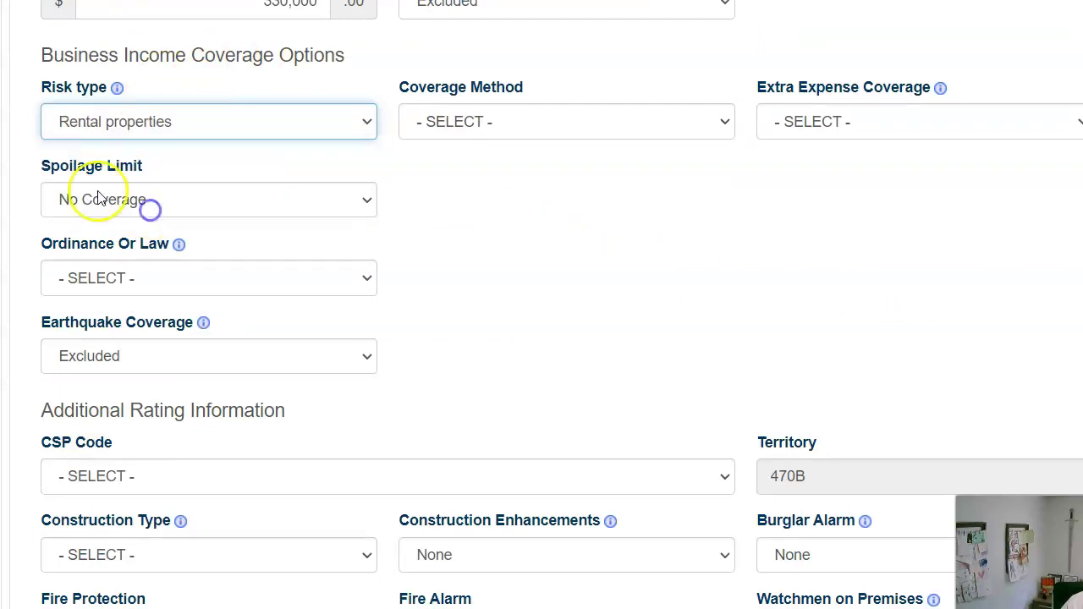
left_click(449, 116)
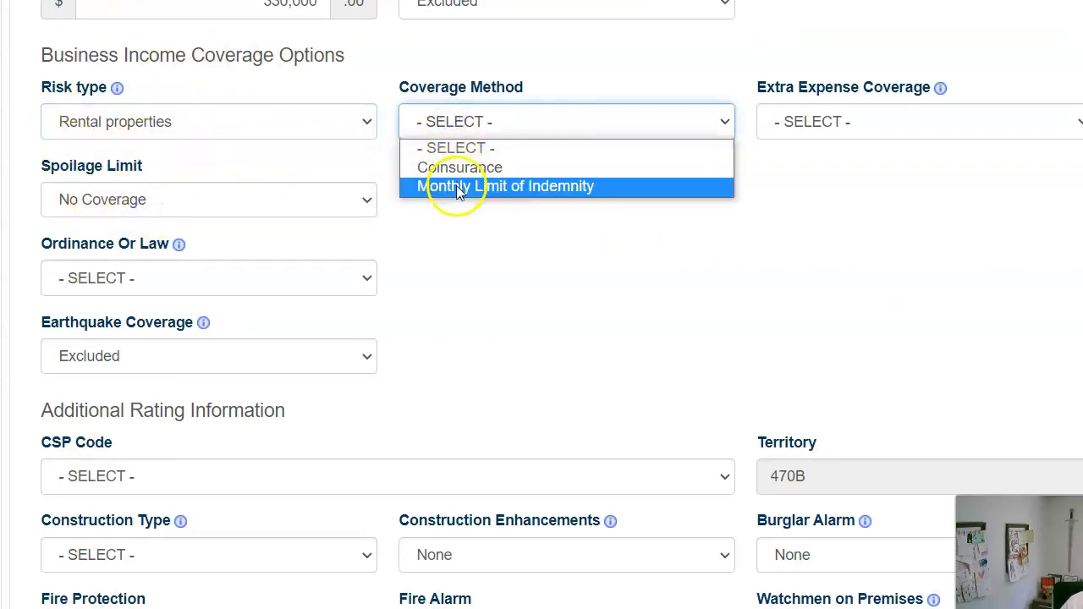
left_click(460, 186)
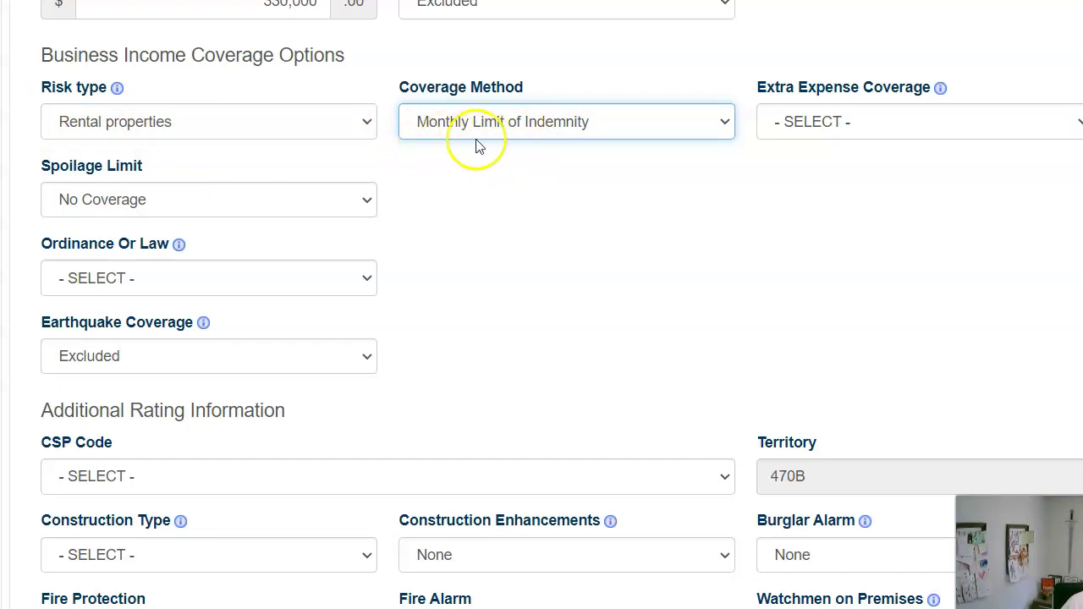
left_click(675, 119)
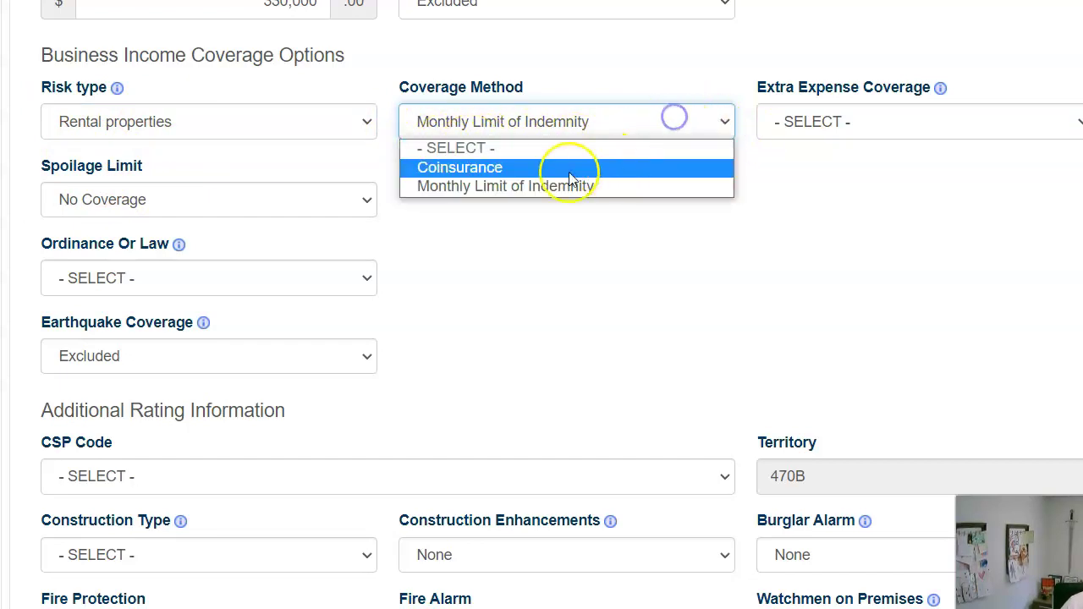
left_click(513, 184)
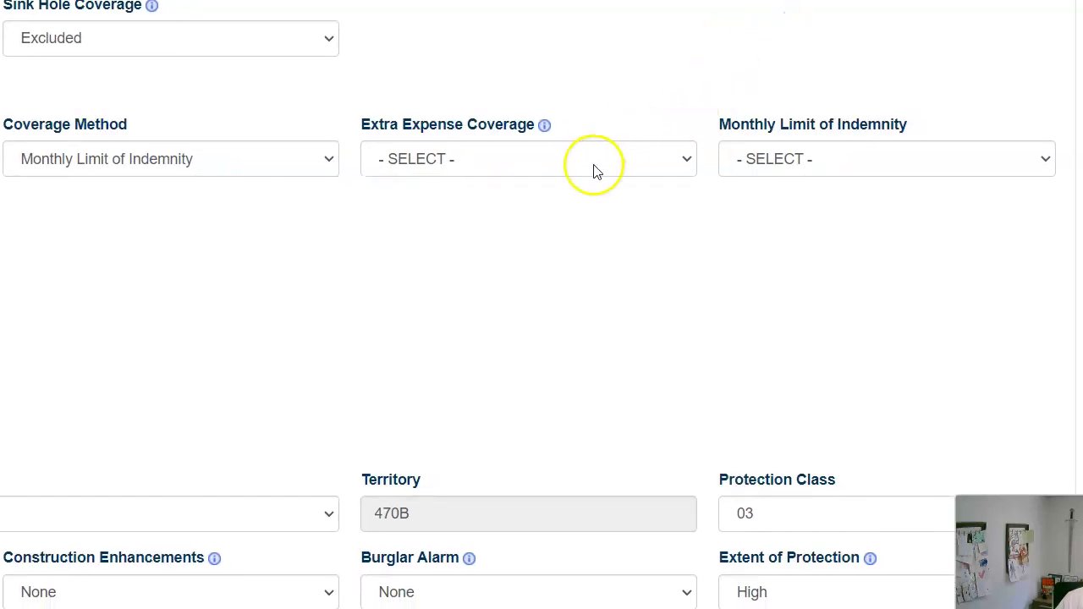
Include Extra Expense Coverage and set the monthly limit to 1/6 Policy Limit.
left_click(596, 171)
left_click(565, 205)
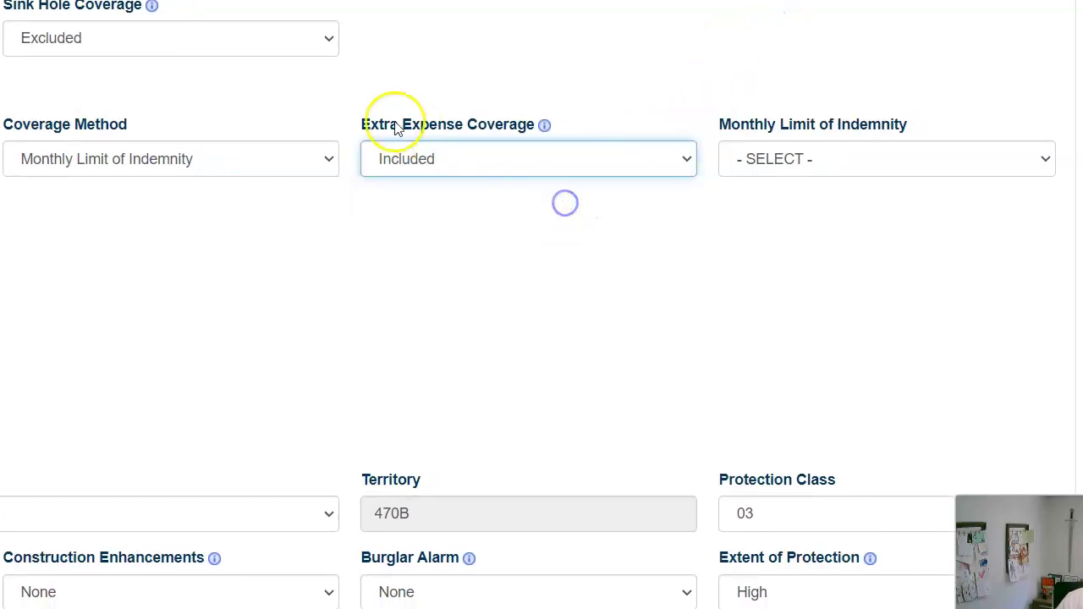
left_click(544, 125)
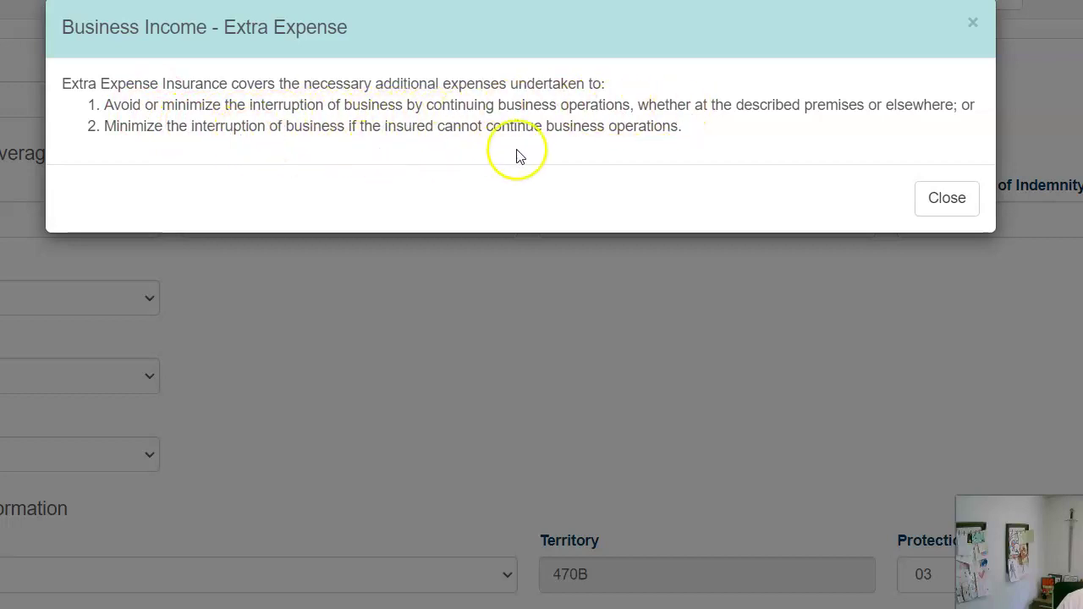
left_click(925, 197)
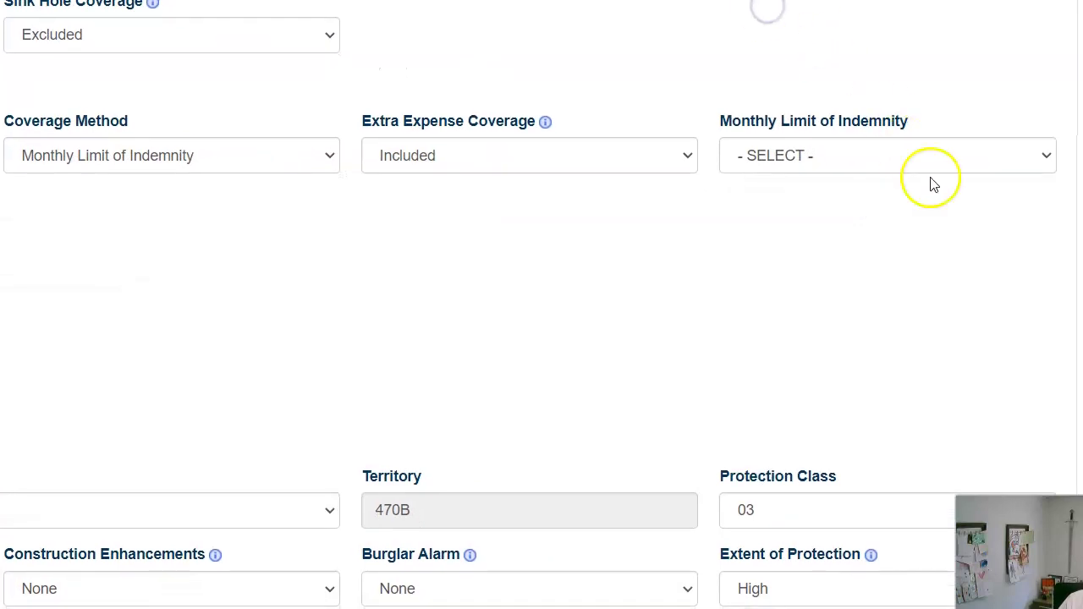
left_click(913, 159)
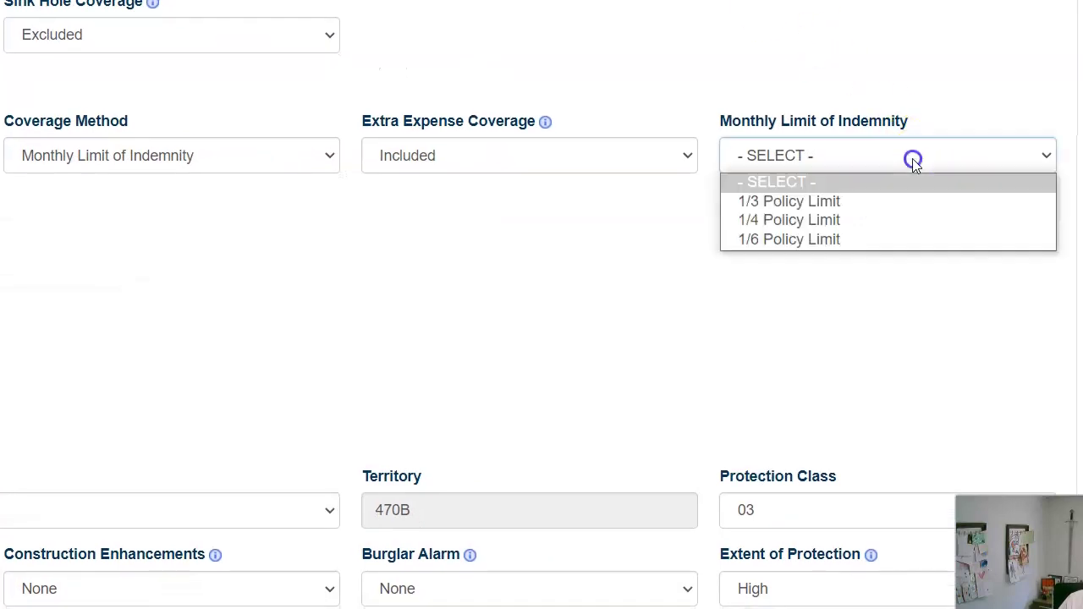
left_click(859, 240)
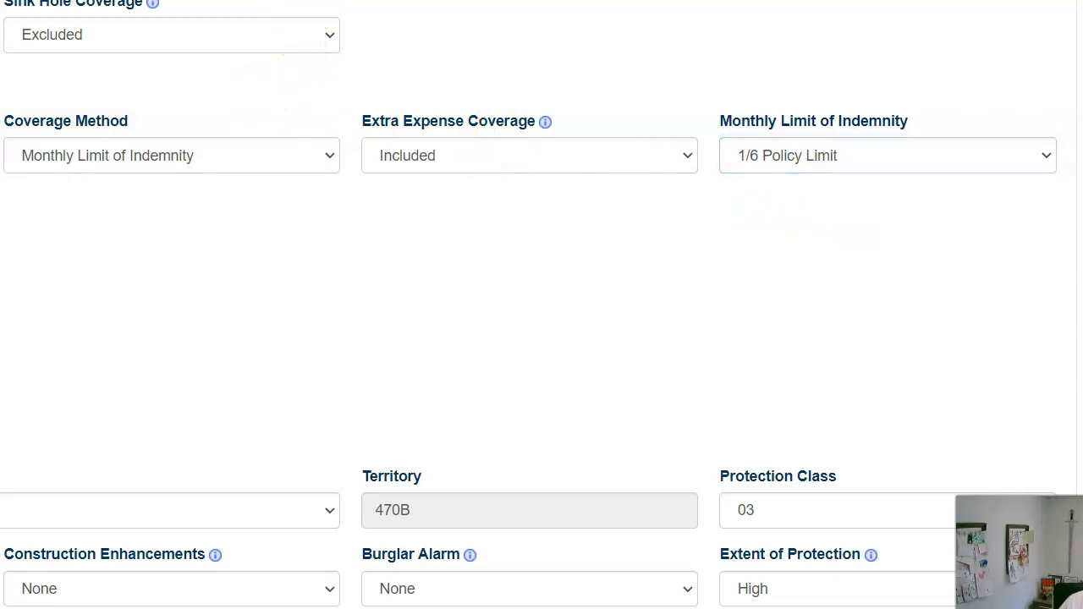
Leave Spoilage Limit at No Coverage and set Ordinance Or Law to No Coverage.
scroll(199, 93, "down", 3)
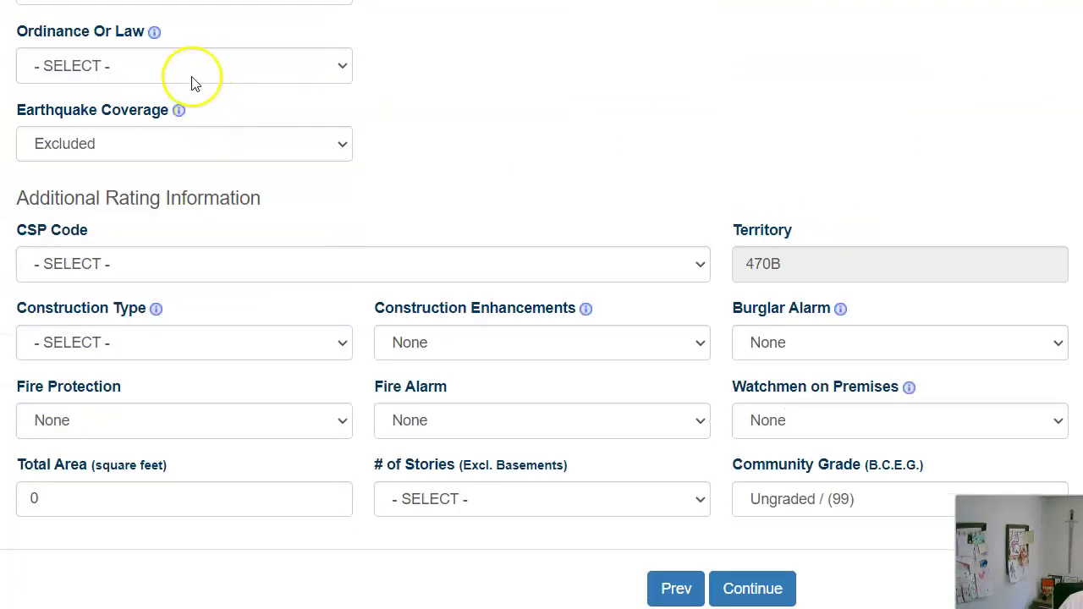
scroll(199, 87, "up", 1)
left_click(211, 95)
left_click(216, 94)
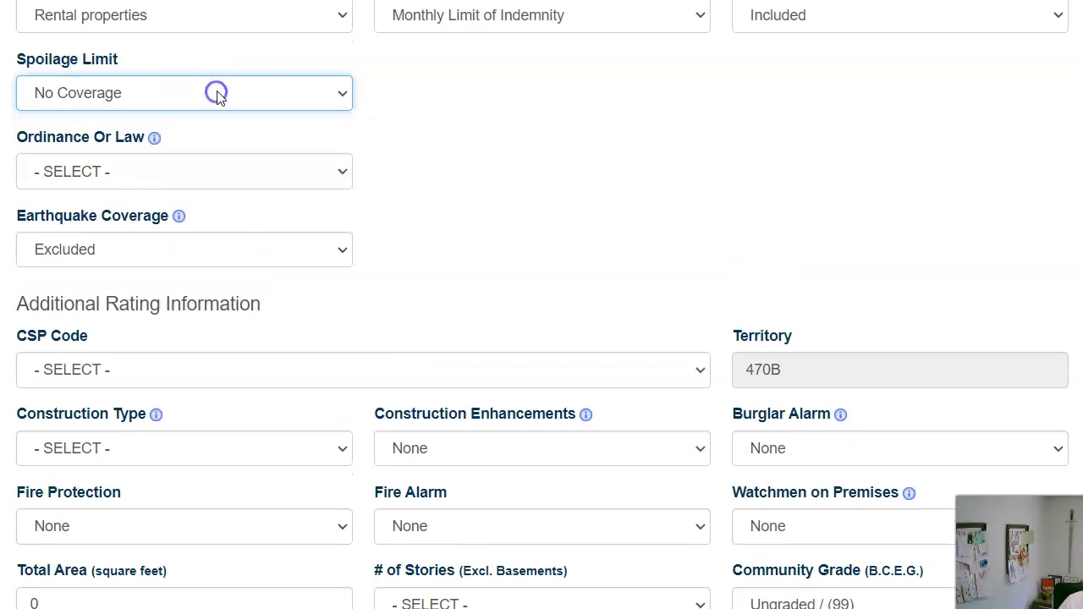
left_click(174, 175)
left_click(200, 215)
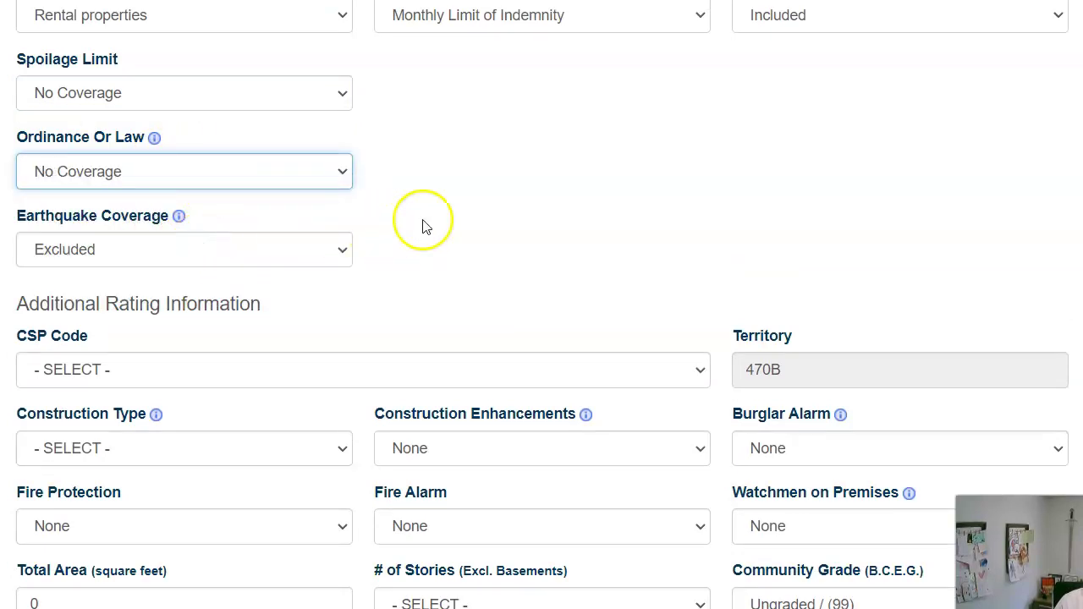
Choose the CSP Code 'Mercantile - Multiple occupancy - Large area - Not class rated'.
scroll(426, 219, "down", 1)
scroll(431, 207, "down", 1)
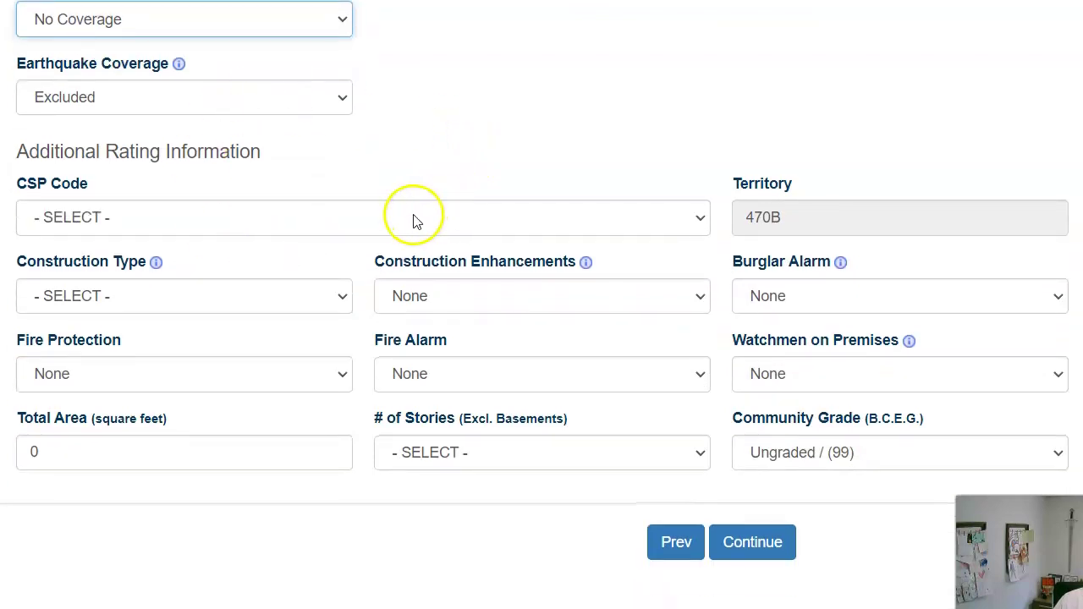
left_click(416, 215)
scroll(423, 347, "down", 5)
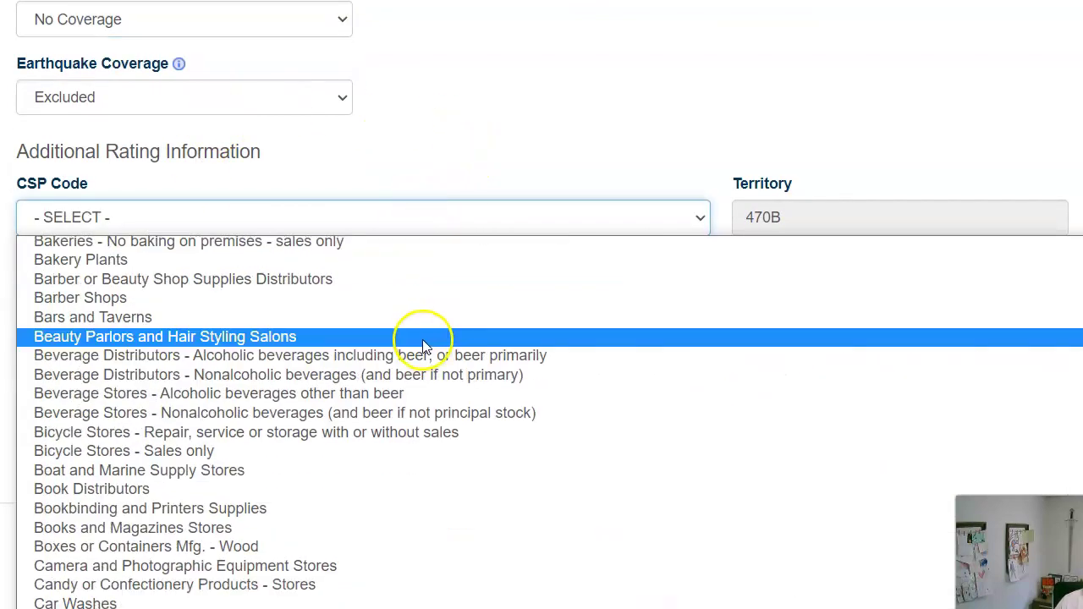
scroll(412, 350, "down", 5)
scroll(409, 351, "down", 10)
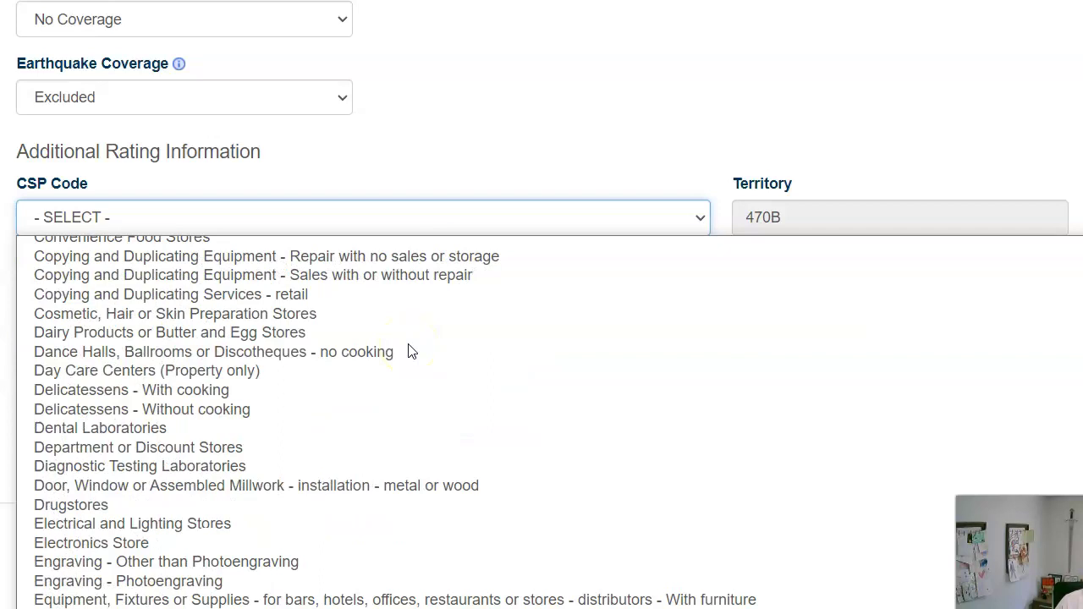
scroll(405, 343, "down", 20)
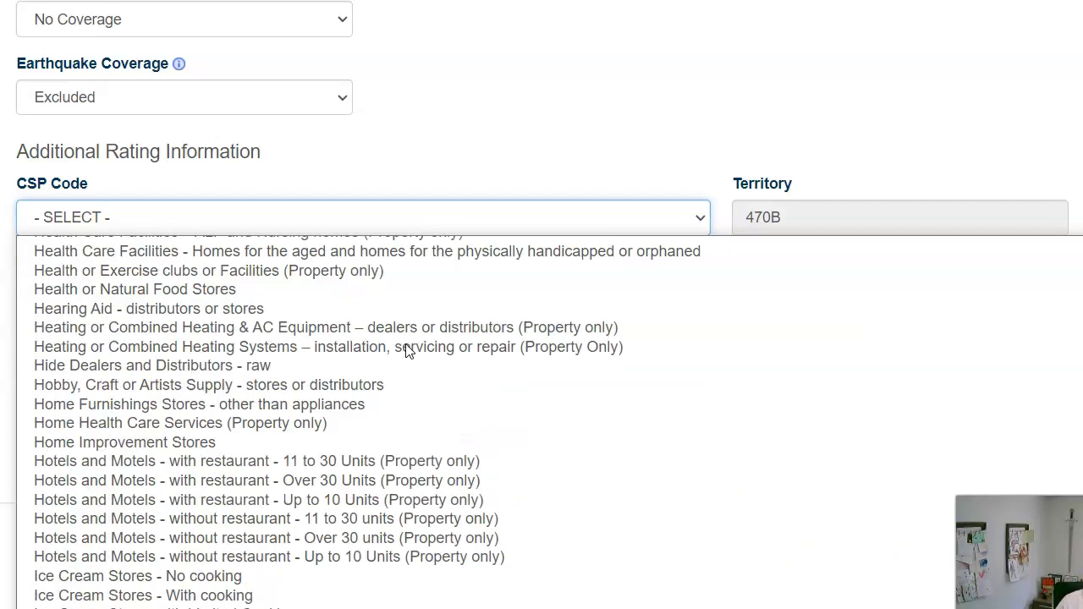
scroll(402, 343, "down", 4)
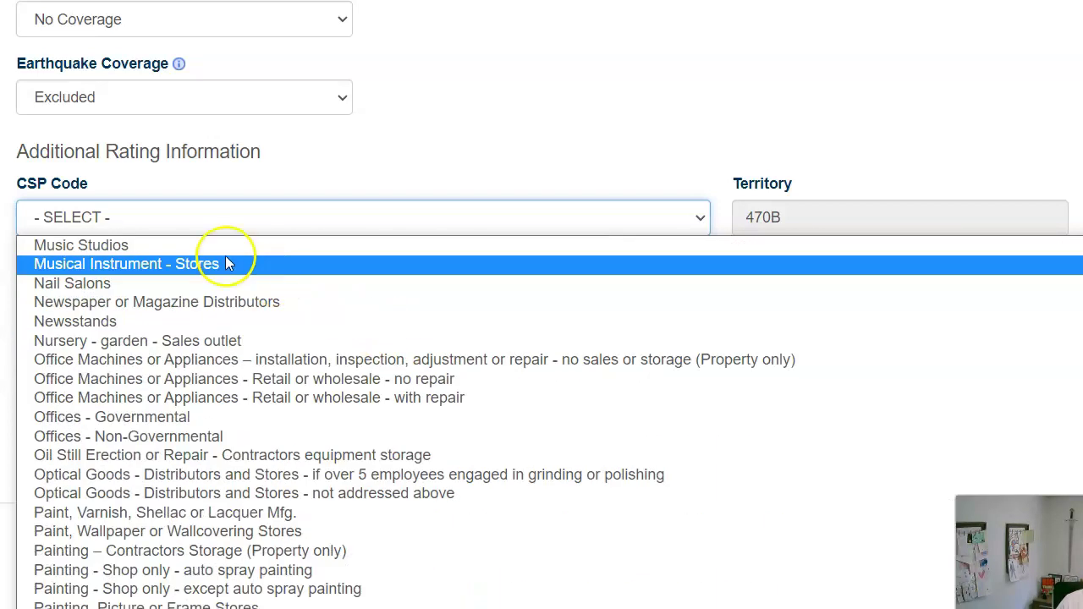
scroll(292, 338, "down", 20)
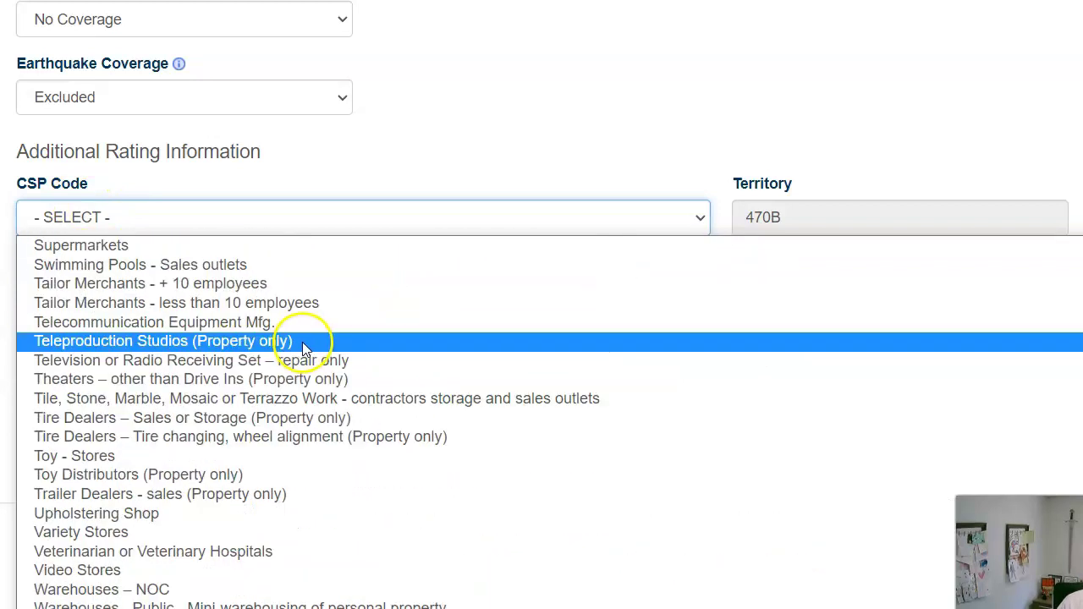
scroll(304, 346, "up", 20)
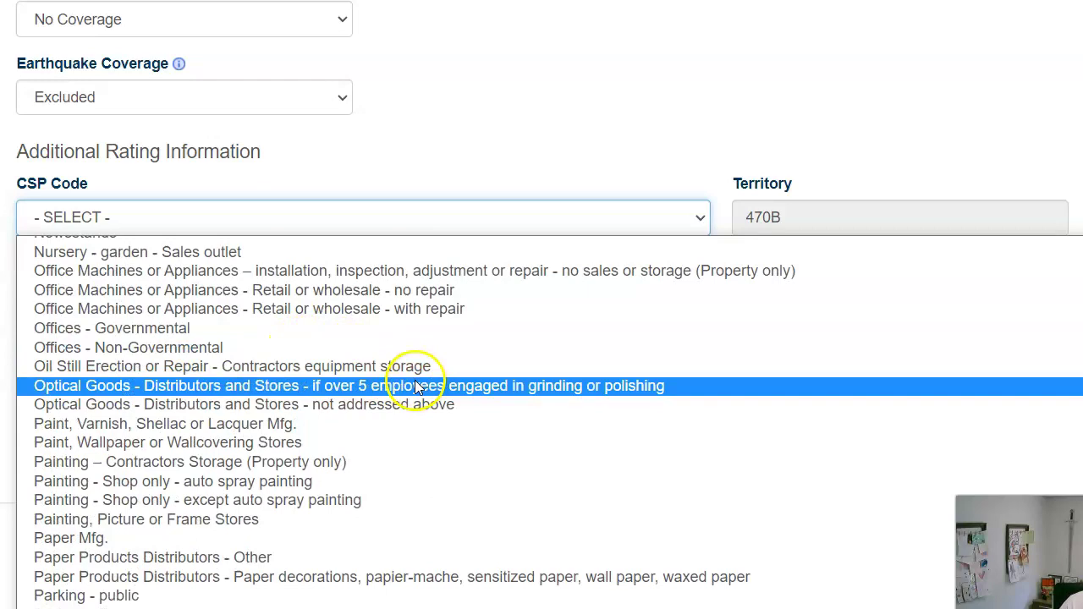
scroll(418, 390, "down", 5)
scroll(419, 397, "up", 3)
scroll(420, 403, "up", 15)
scroll(415, 398, "down", 10)
scroll(330, 380, "up", 3)
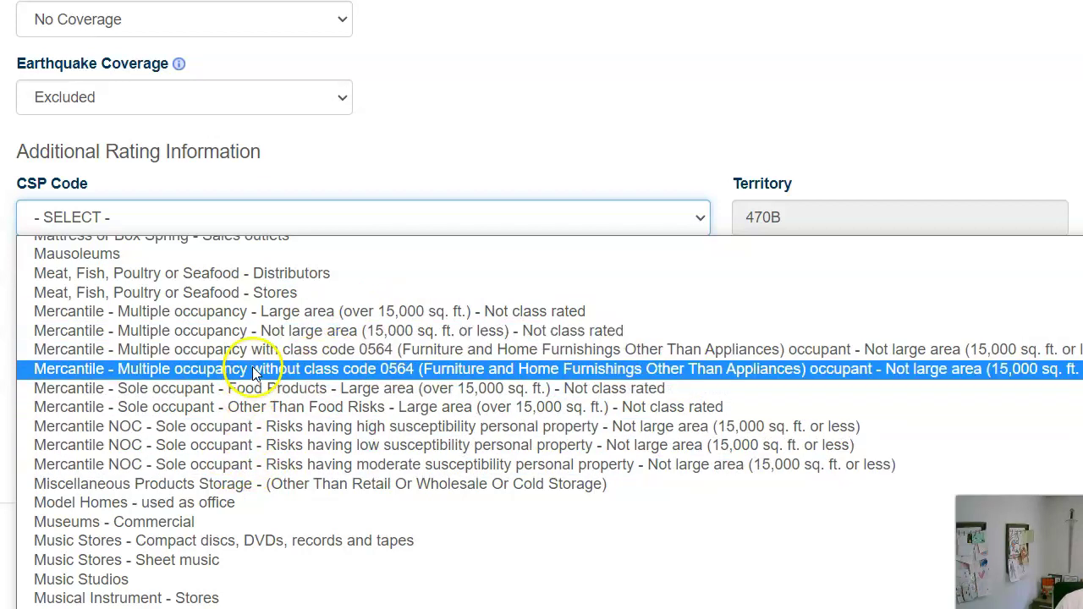
left_click(285, 316)
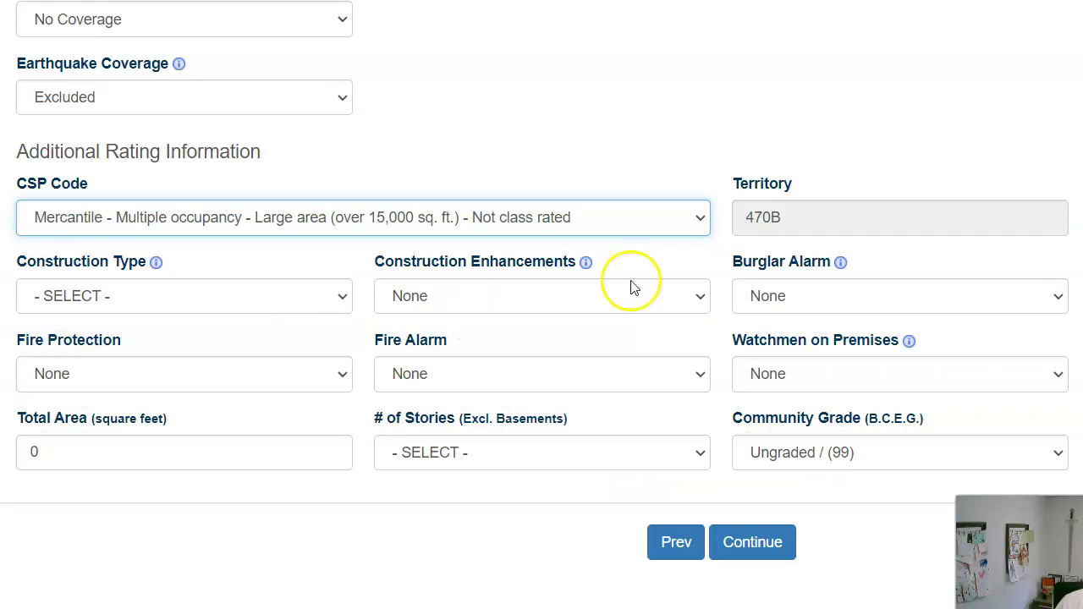
Set construction type to MASONRY NON COMBUSTIBLE, keeping Burglar Alarm at None.
left_click(211, 304)
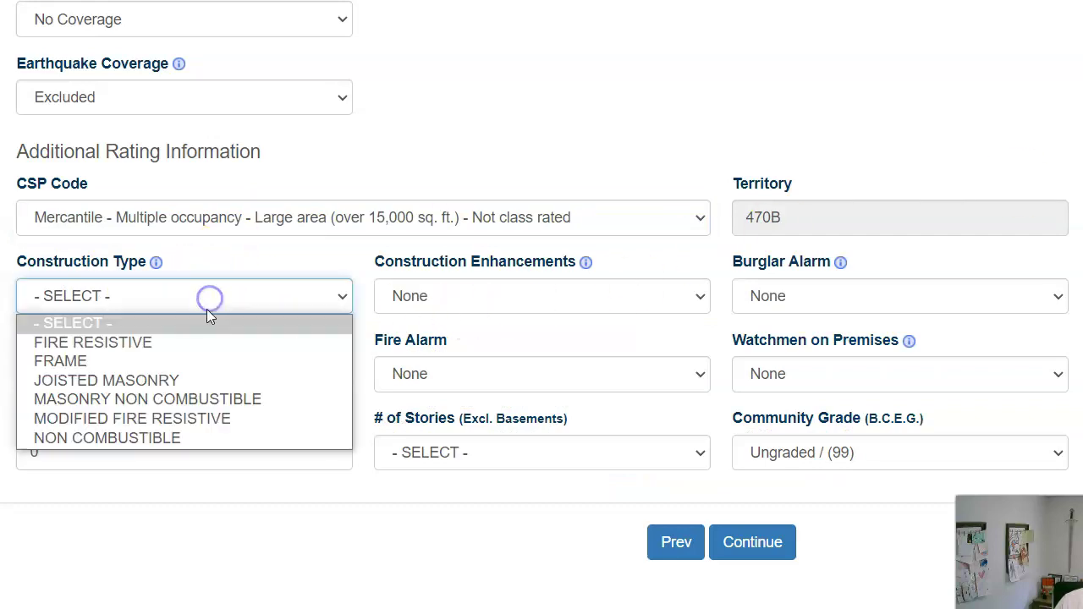
left_click(218, 397)
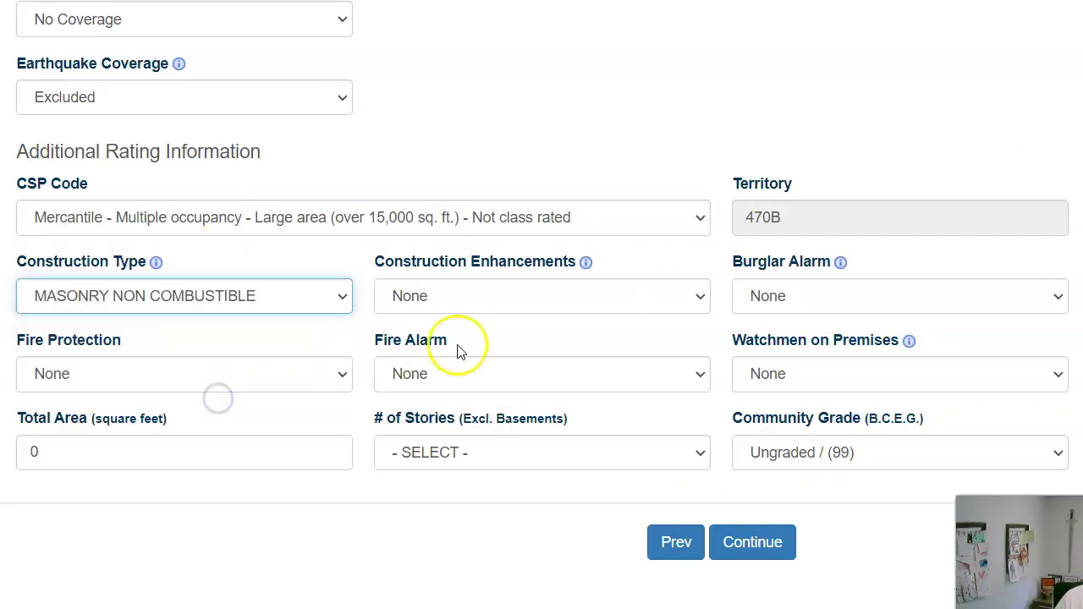
left_click(890, 305)
left_click(872, 316)
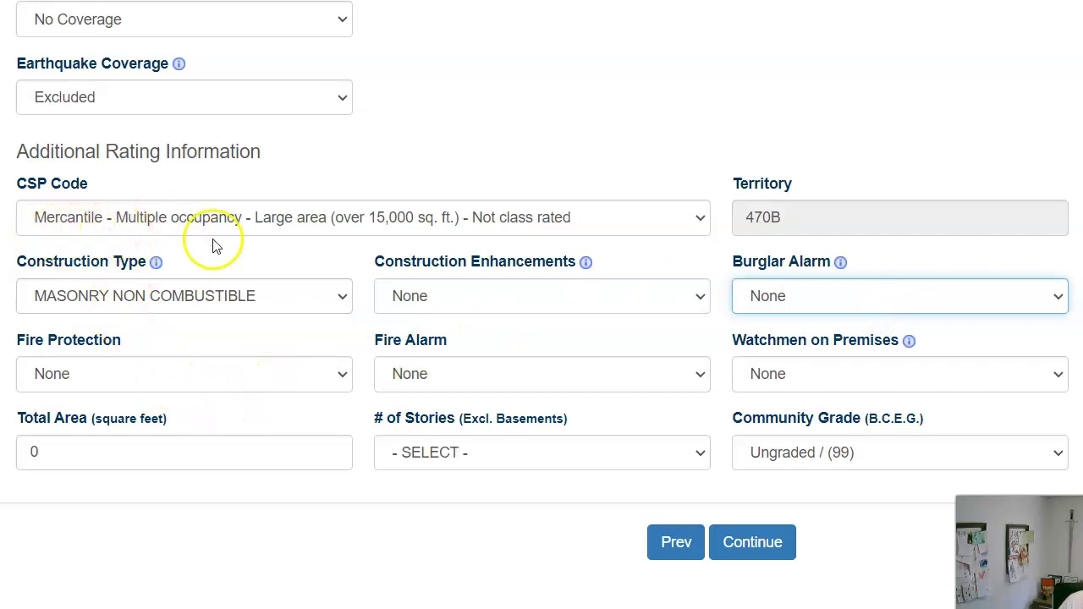
Enter 22922 sq ft total area, 01 stories and Mercantile establishment type, then continue.
left_click(90, 450)
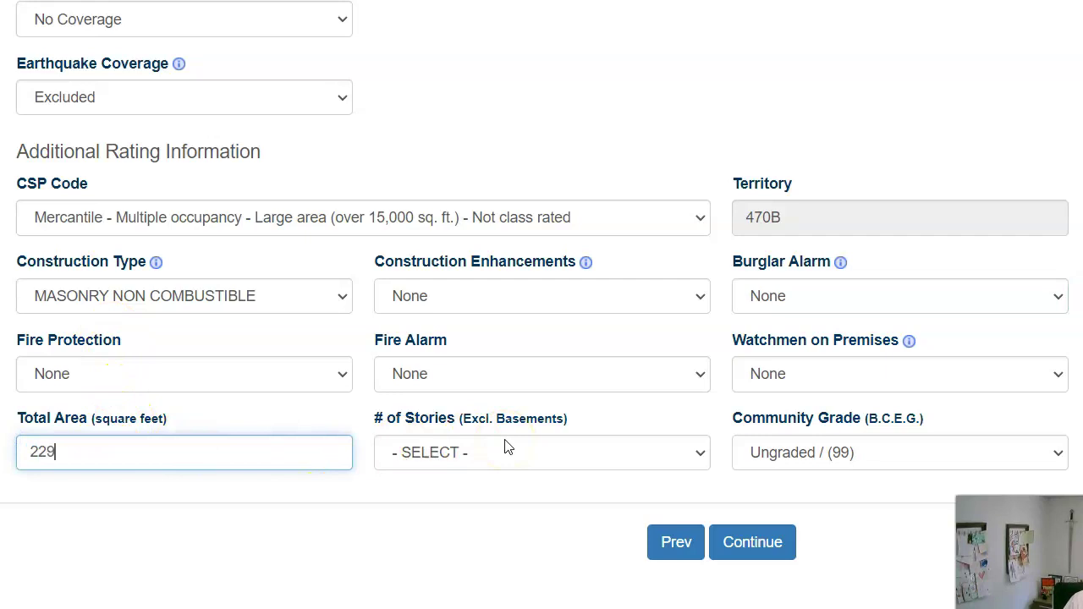
key("Tab")
left_click(441, 449)
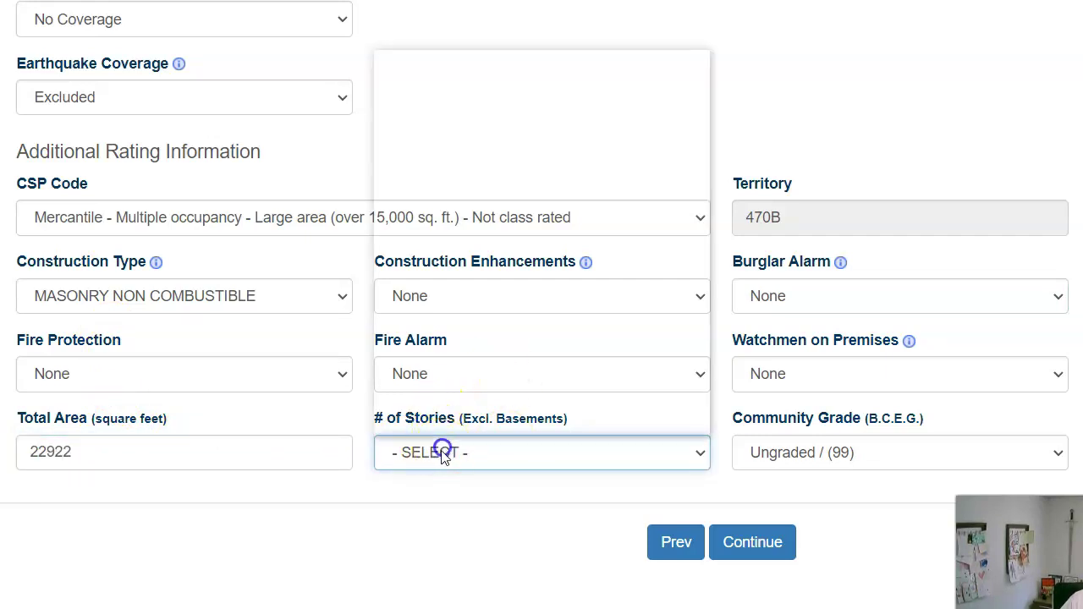
left_click(464, 76)
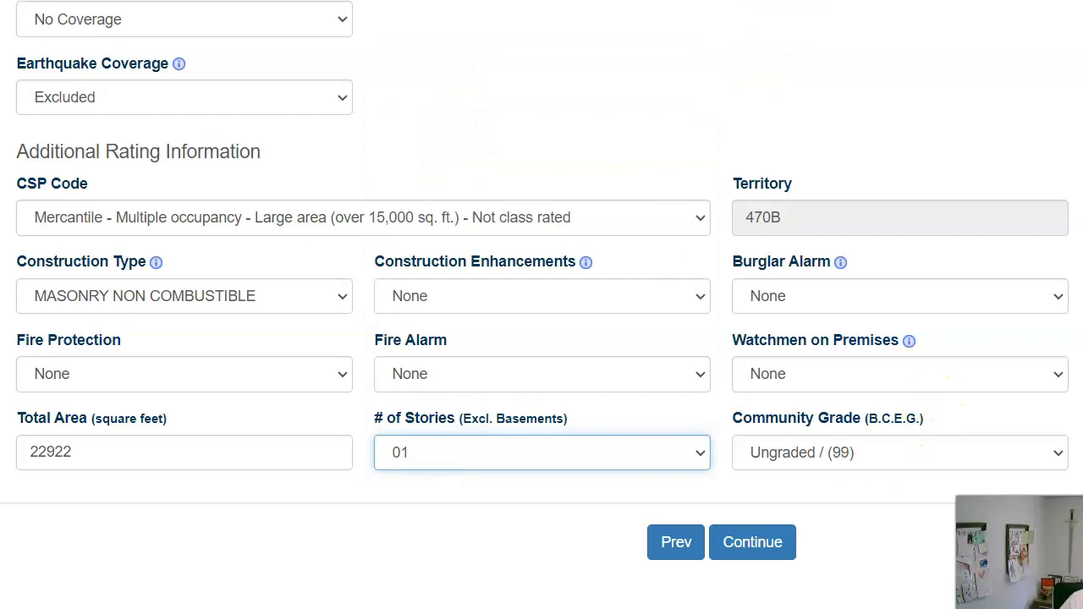
left_click(851, 403)
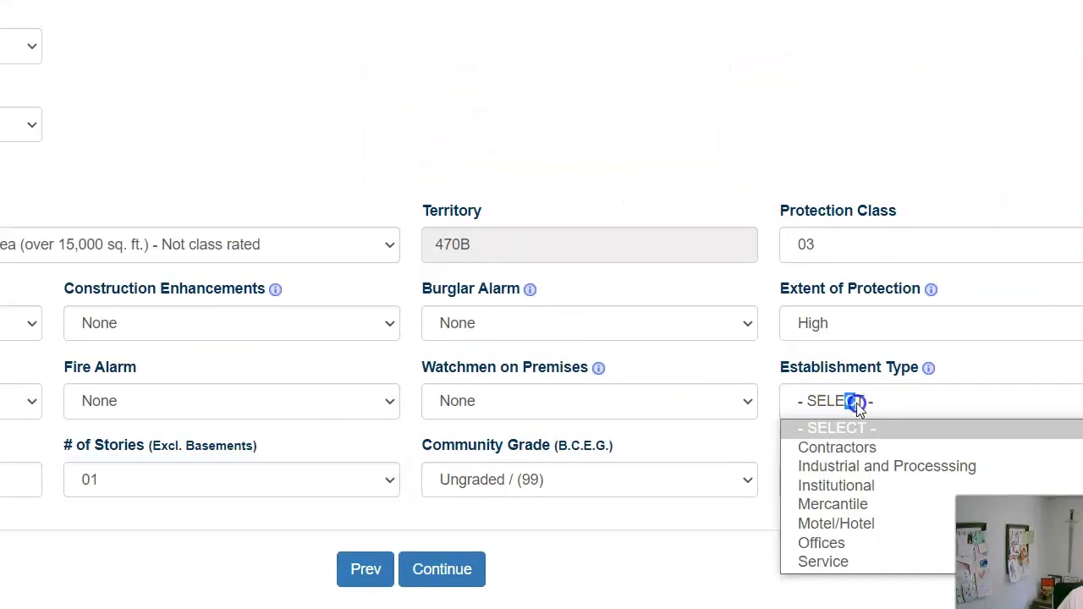
left_click(845, 502)
left_click(447, 572)
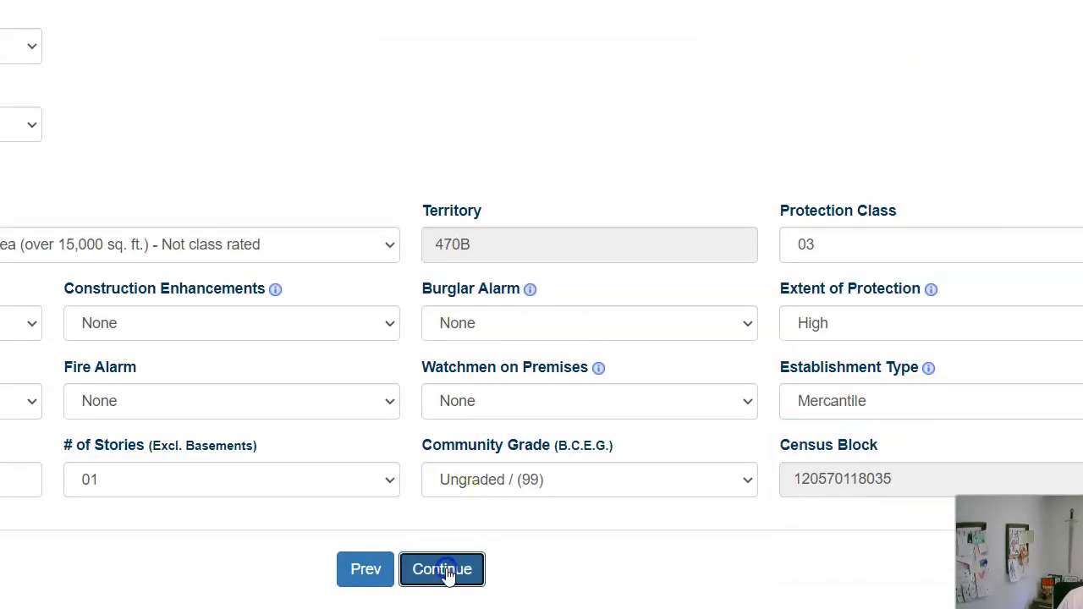
Skip the Crime page and set Occurrence to $1,000,000 and Products-Completed Ops aggregate to $2,000,000.
left_click(467, 238)
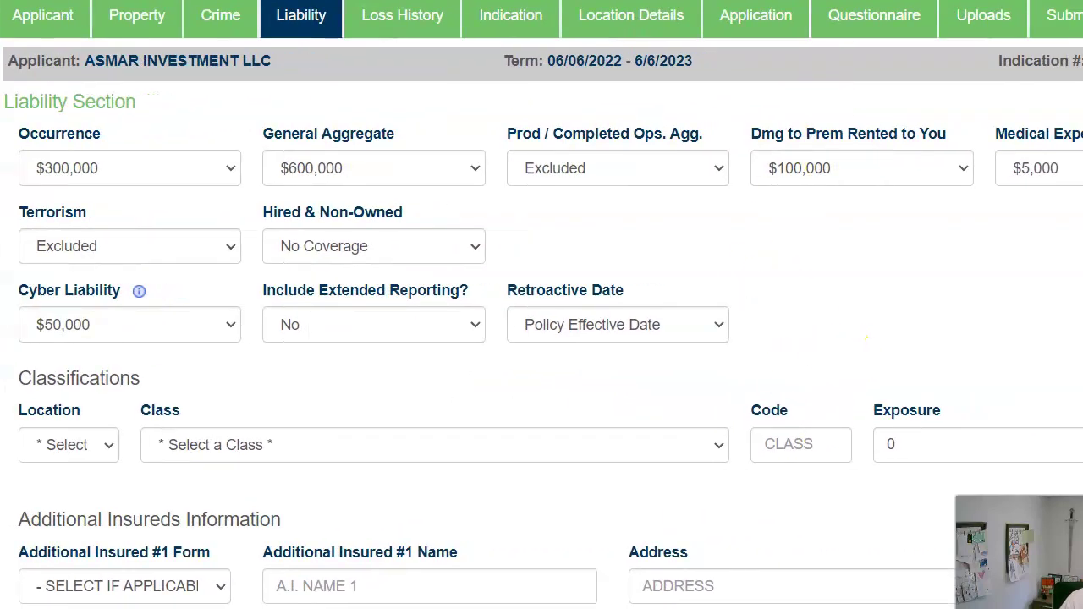
left_click(234, 174)
left_click(212, 232)
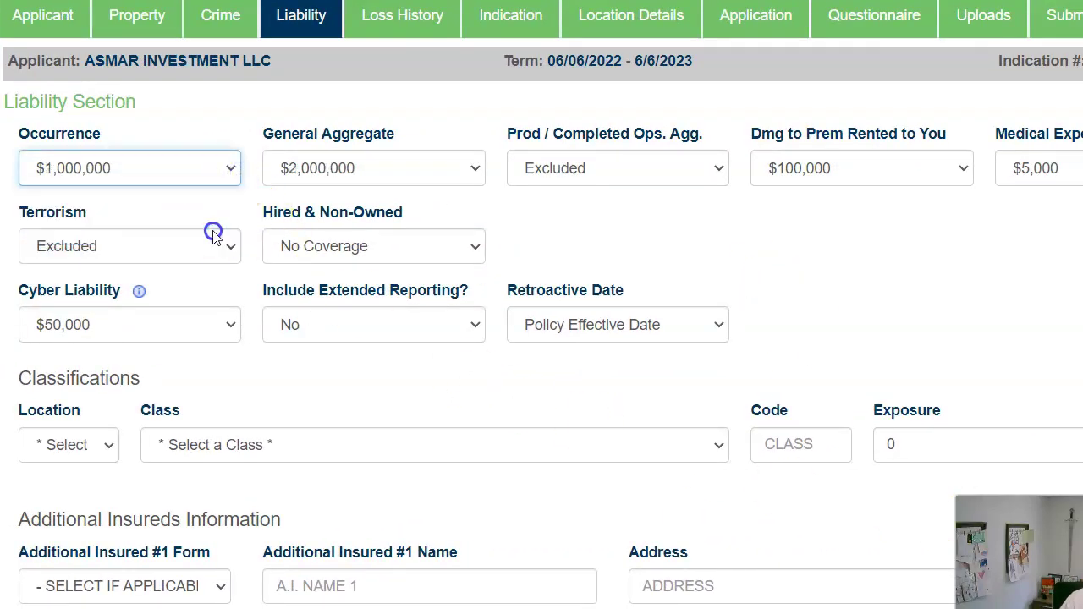
left_click(578, 172)
left_click(621, 217)
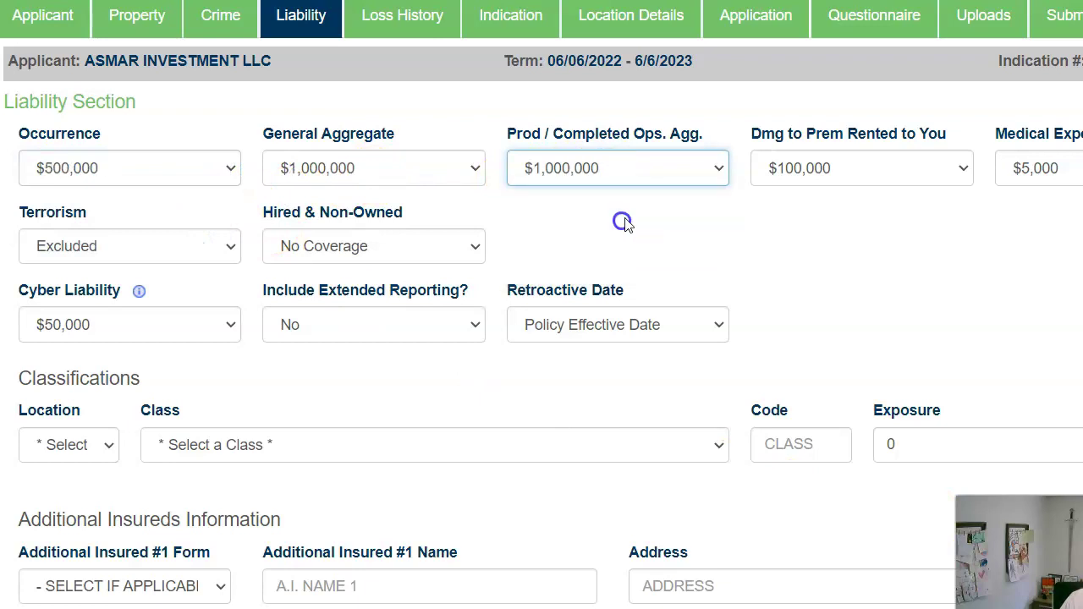
key("Down")
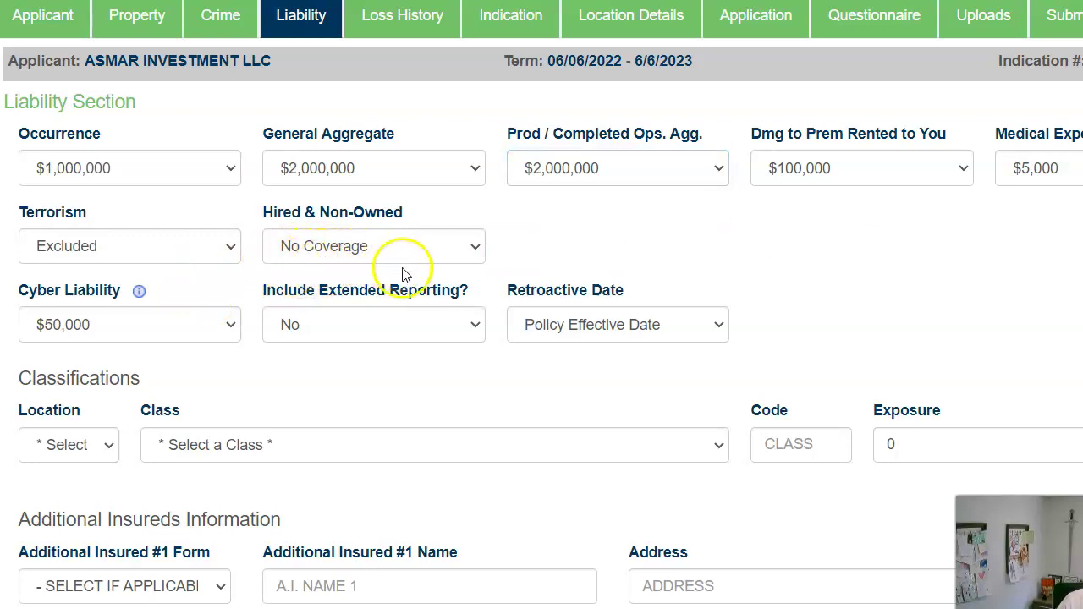
Keep Hired & Non-Owned at No Coverage and assign the classification to Location 1.
scroll(381, 313, "down", 1)
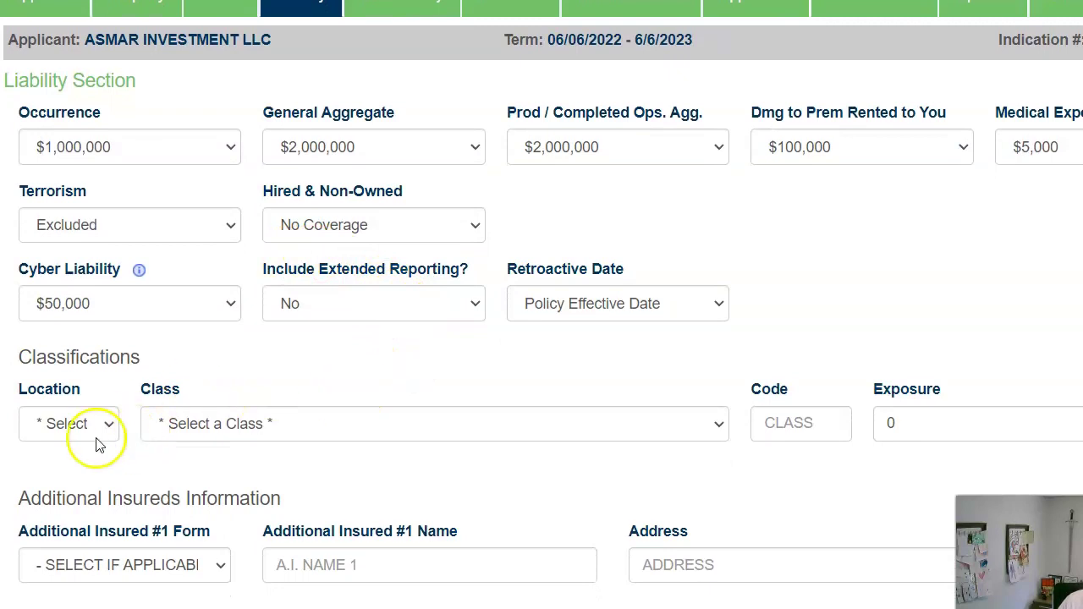
left_click(377, 232)
left_click(377, 231)
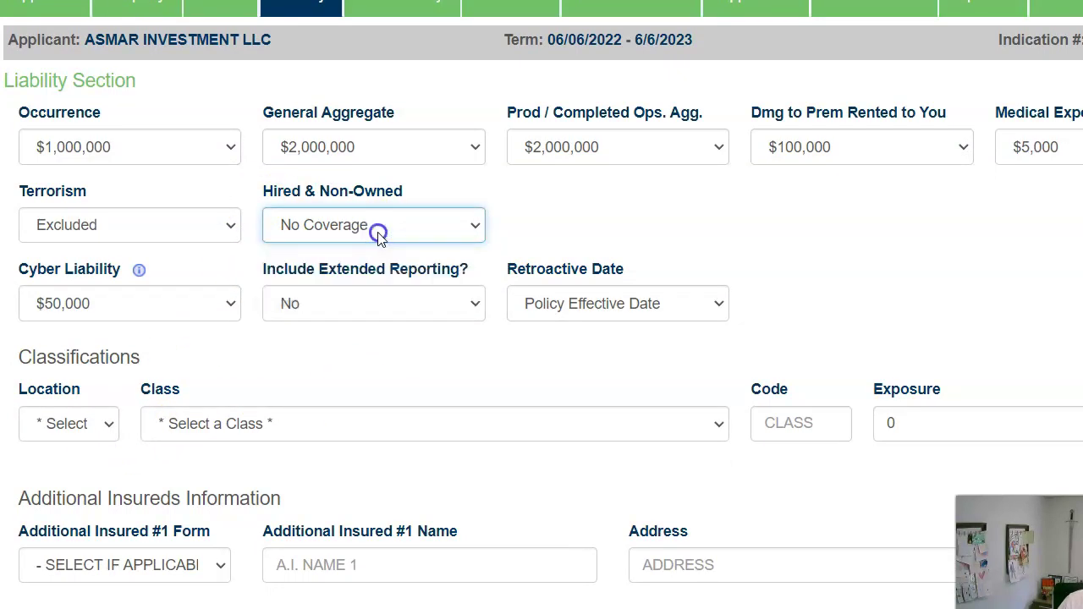
left_click(110, 425)
left_click(115, 468)
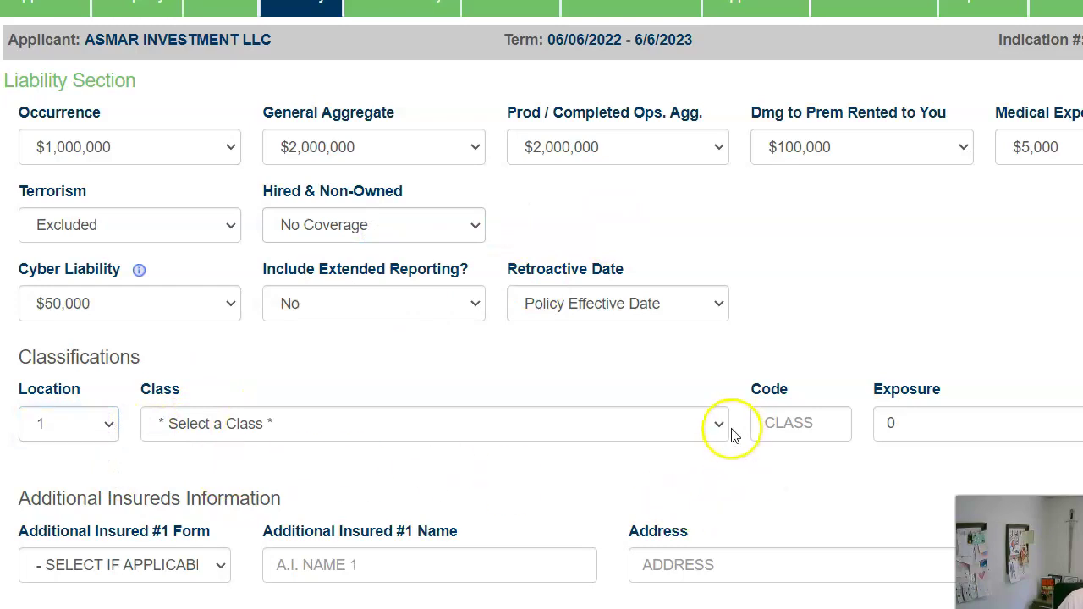
Pick the bank/office lessors-risk class 61217, enter exposure 22922, and continue to Loss History.
left_click(726, 428)
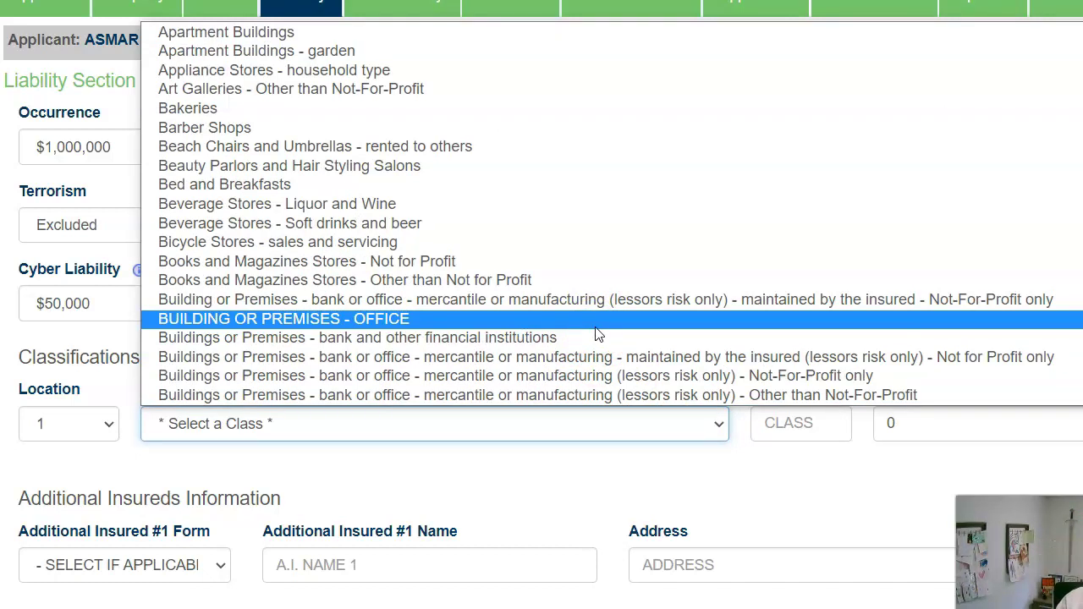
key("Escape")
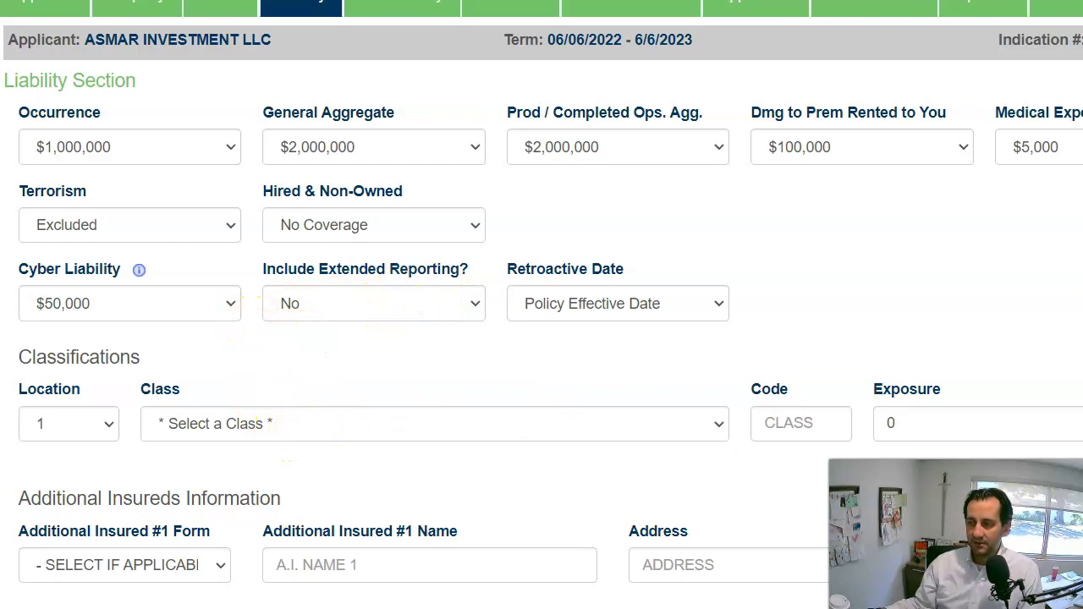
left_click(614, 429)
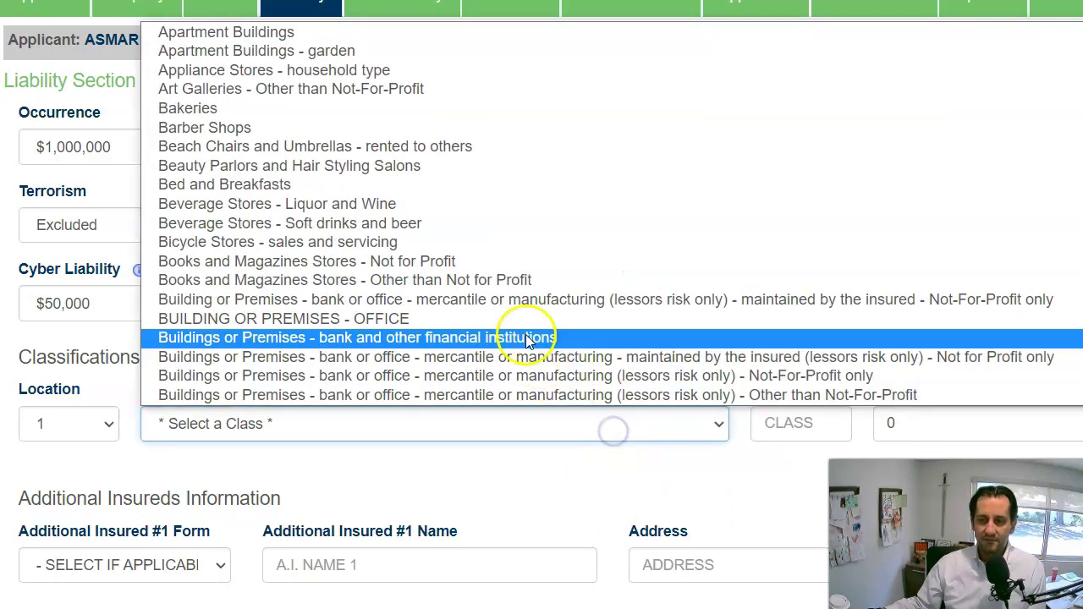
scroll(520, 334, "down", 3)
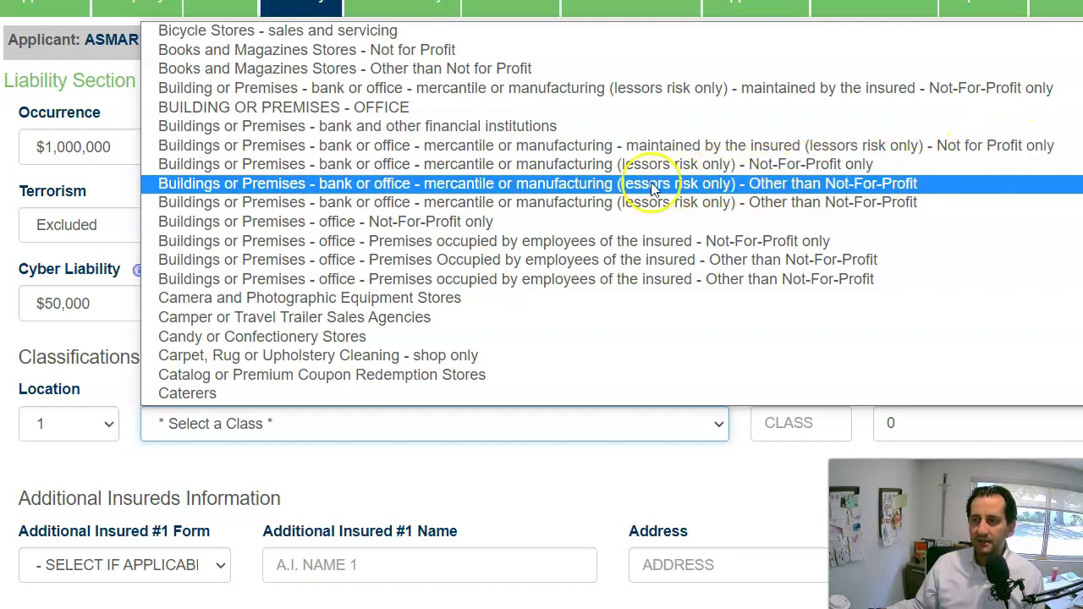
left_click(863, 183)
scroll(944, 300, "down", 1)
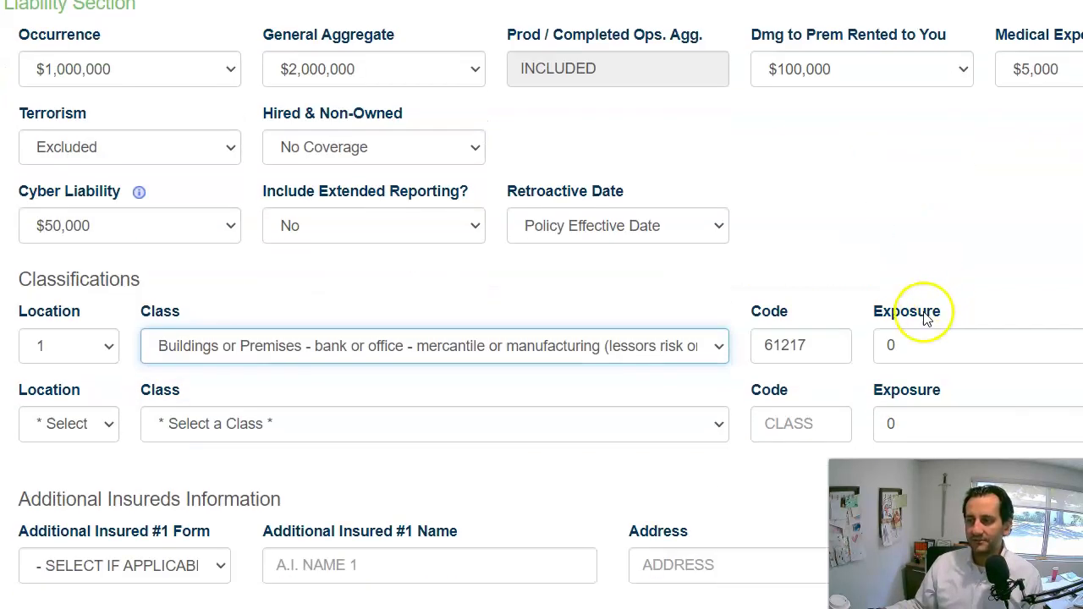
double_click(892, 345)
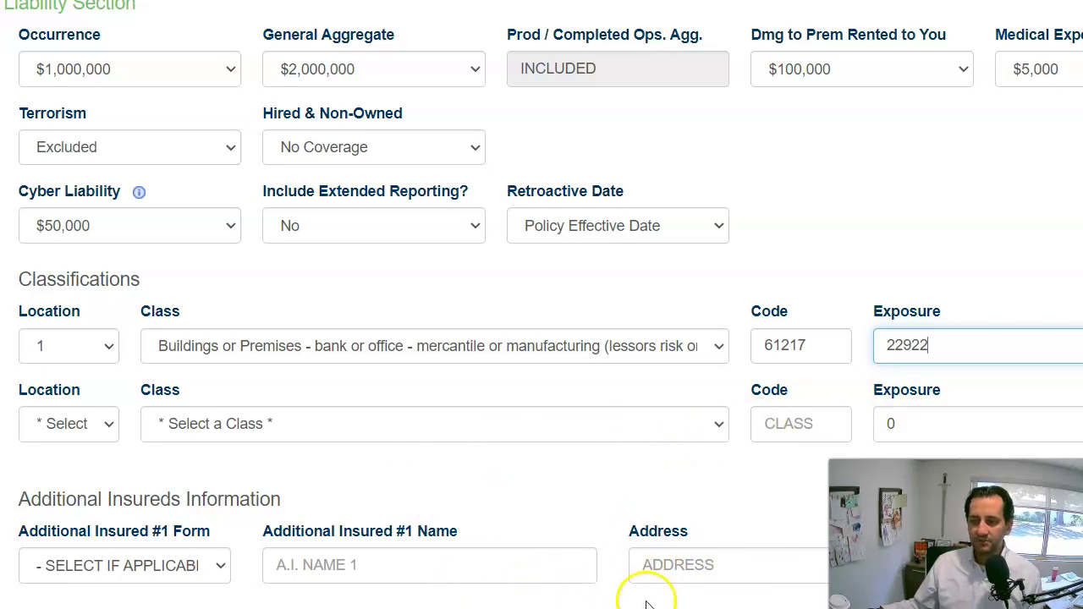
left_click(779, 604)
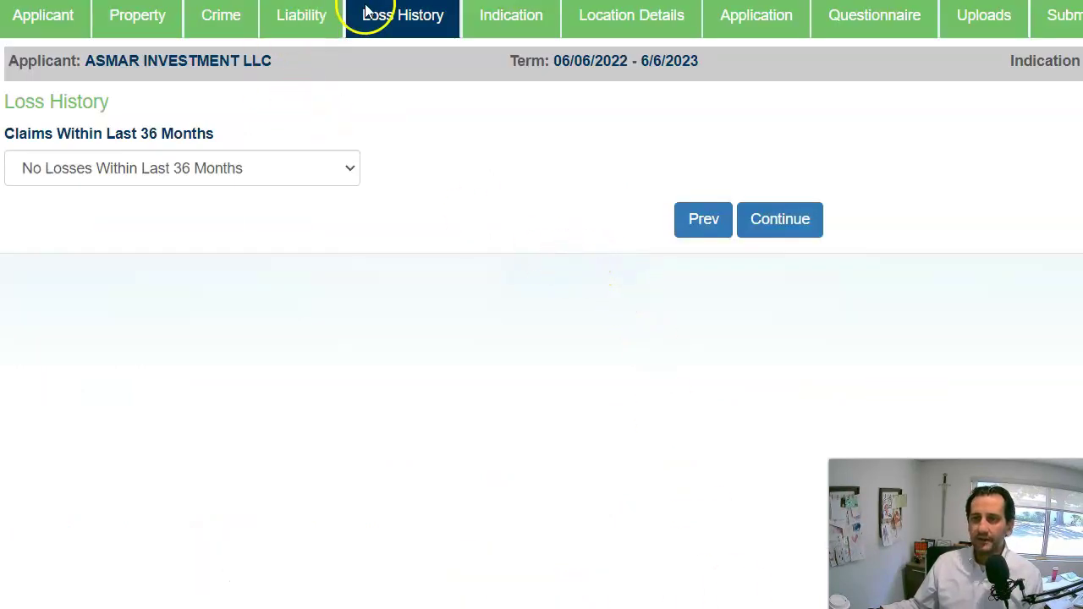
Continue past Loss History and the underwriting-review Indication notice to Location Details.
left_click(771, 218)
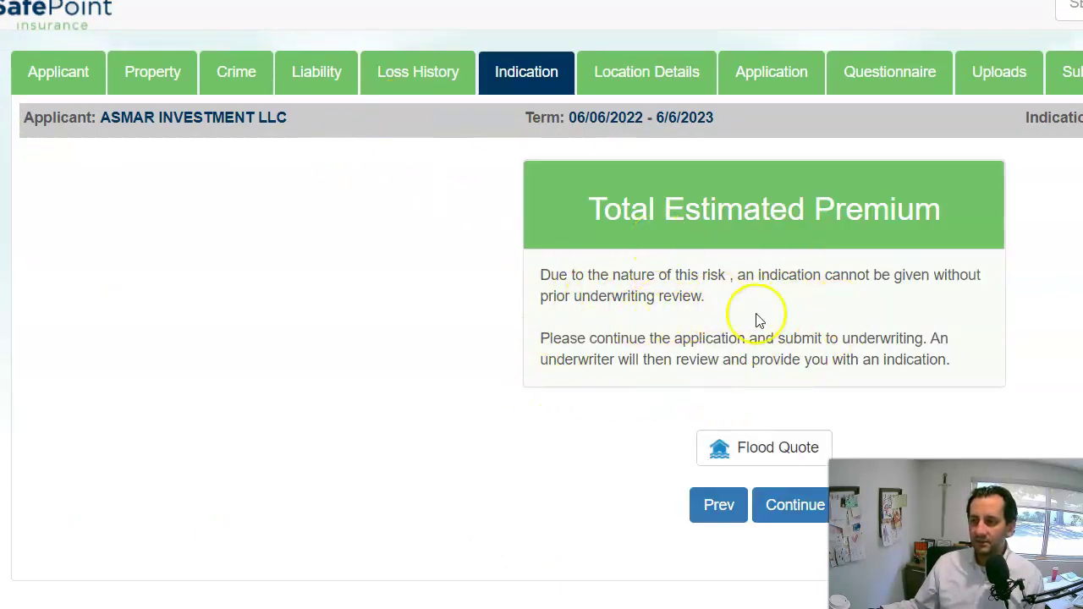
left_click(794, 506)
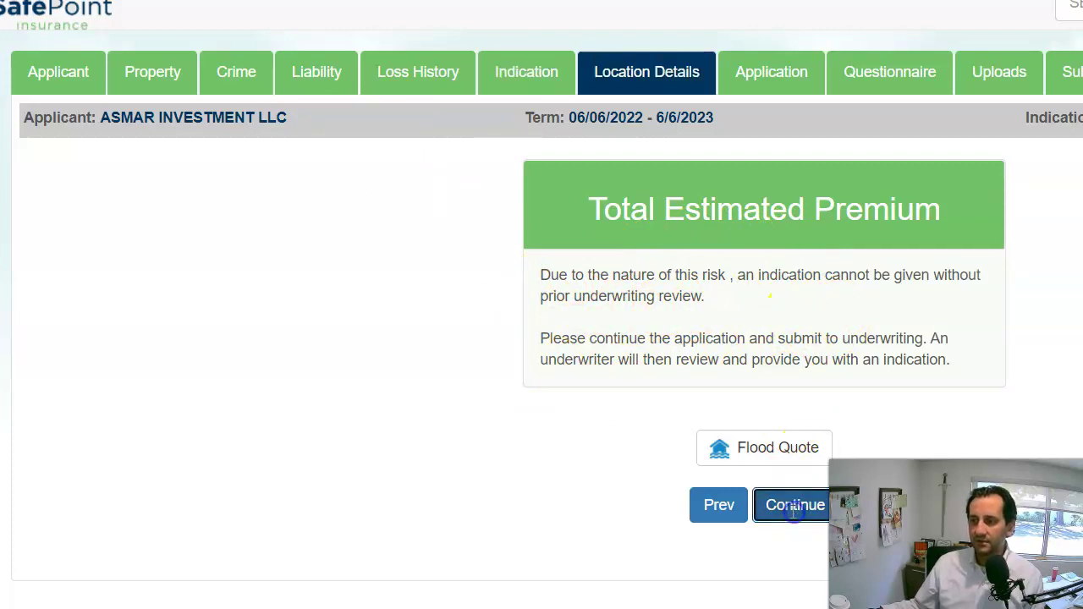
Enter hydrant 600, fire station 1, and update years wiring 2014, roofing 2004, plumbing 2014.
left_click(54, 212)
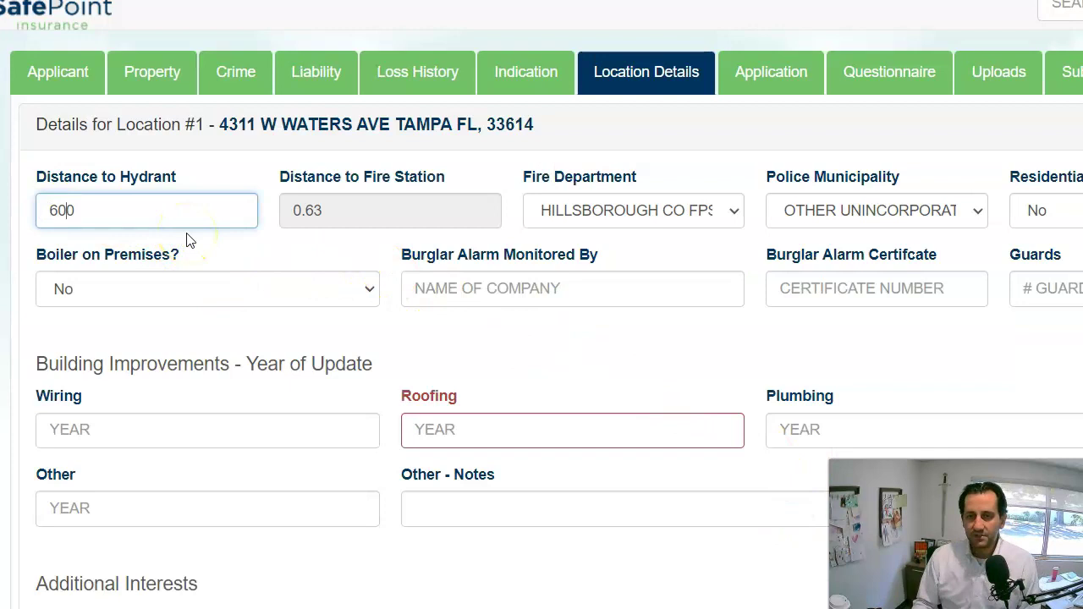
key("Tab")
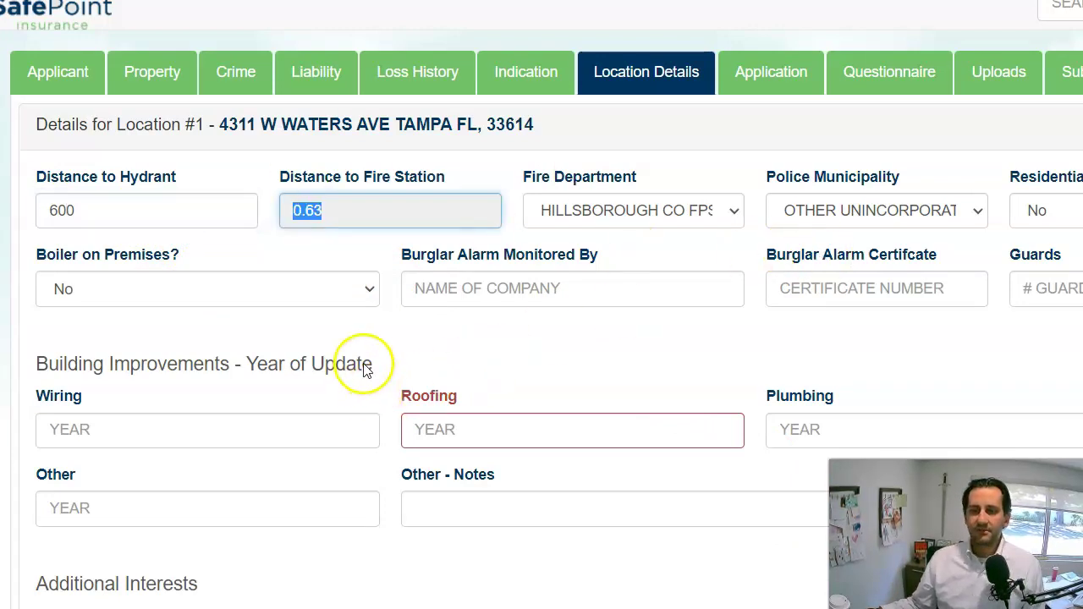
type("1")
left_click(432, 434)
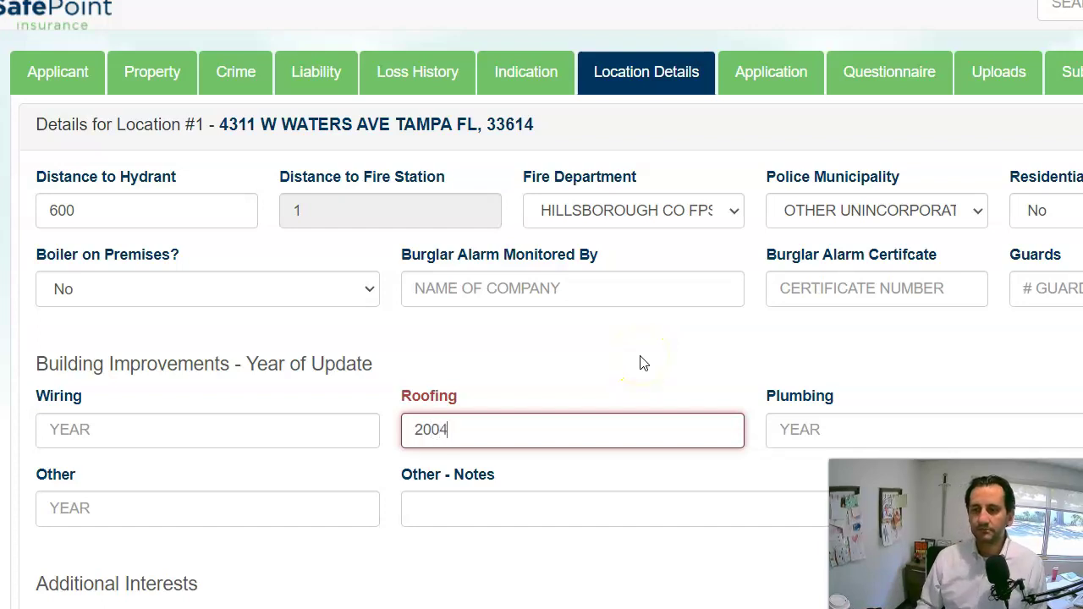
left_click(267, 434)
type("2014")
key("Tab")
type("20")
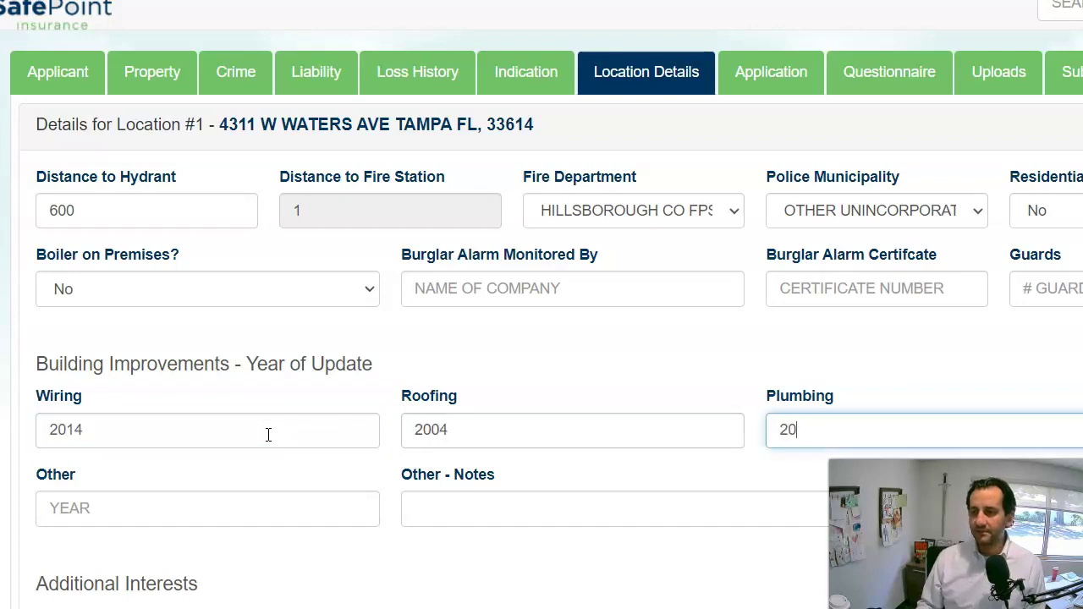
key("Tab")
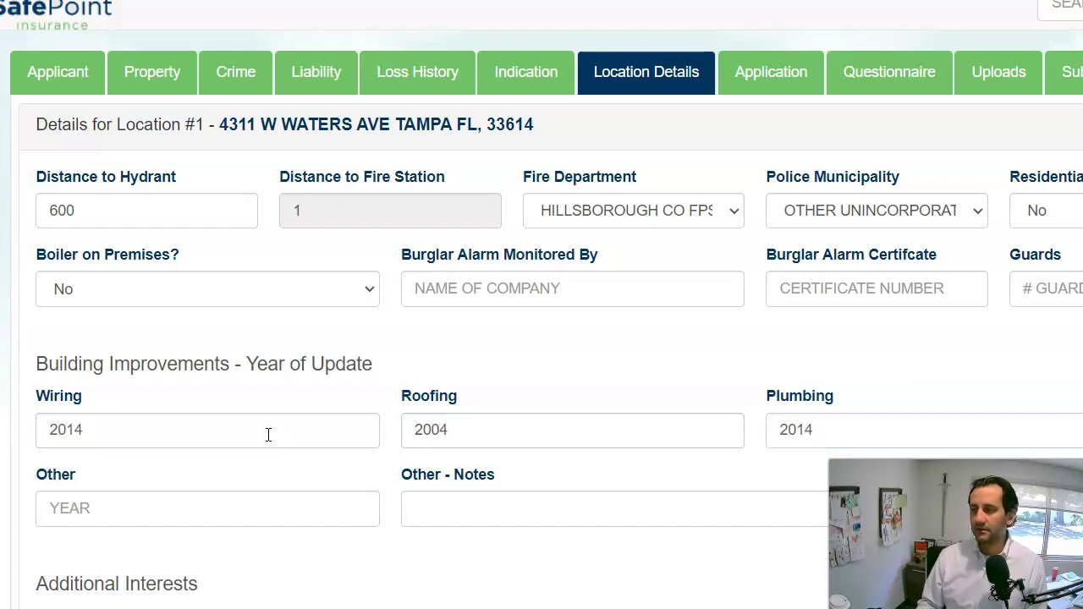
scroll(448, 321, "down", 2)
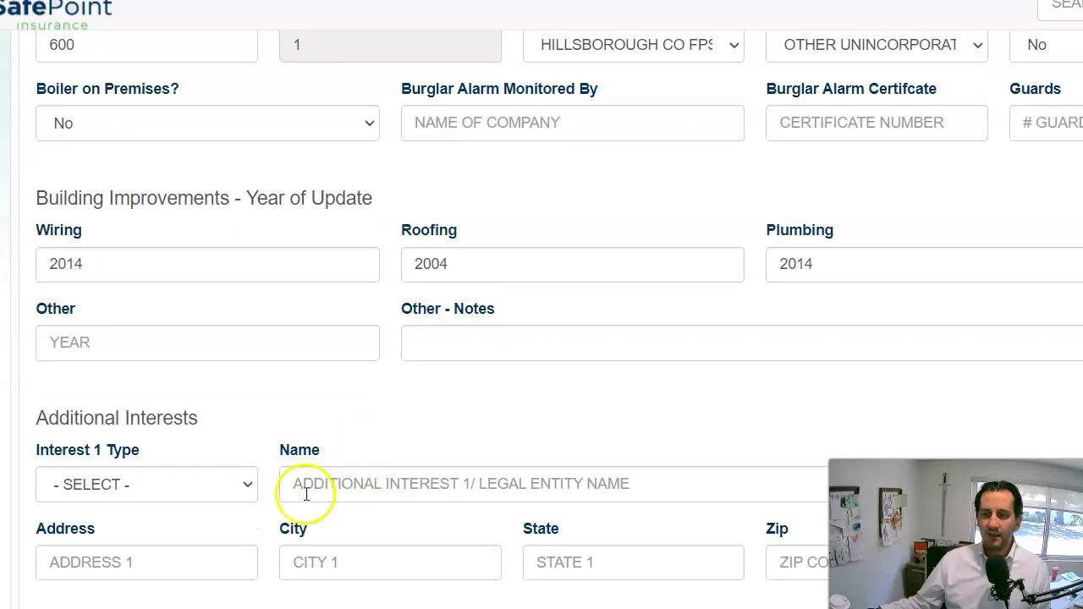
Set Interest 1 type to Mortgagee, clearing the briefly entered BANK OF AMERICA name.
left_click(162, 484)
left_click(159, 548)
left_click(363, 481)
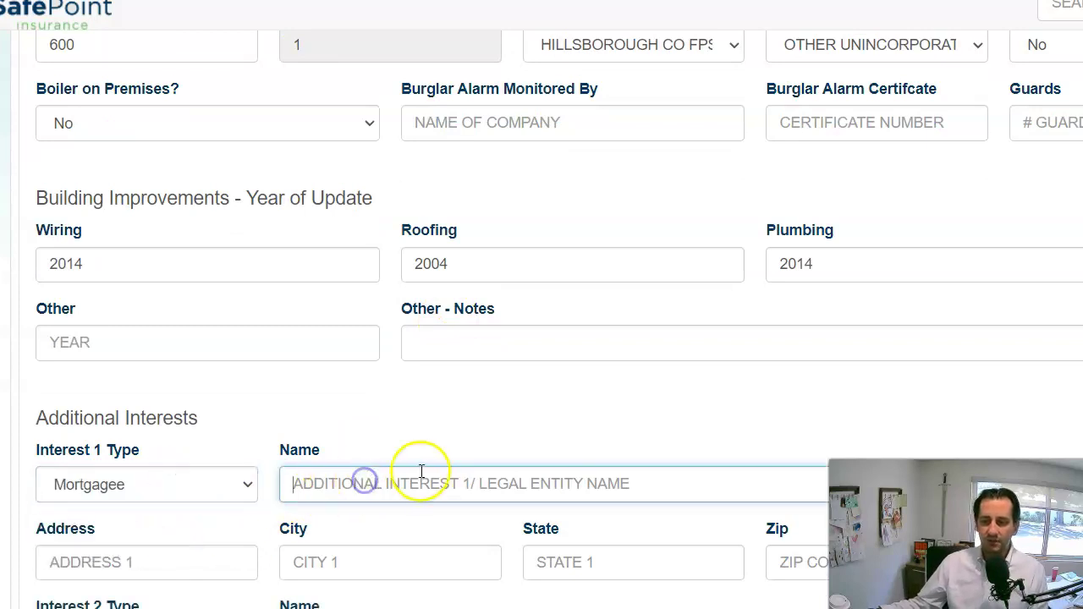
type("BANK OF A")
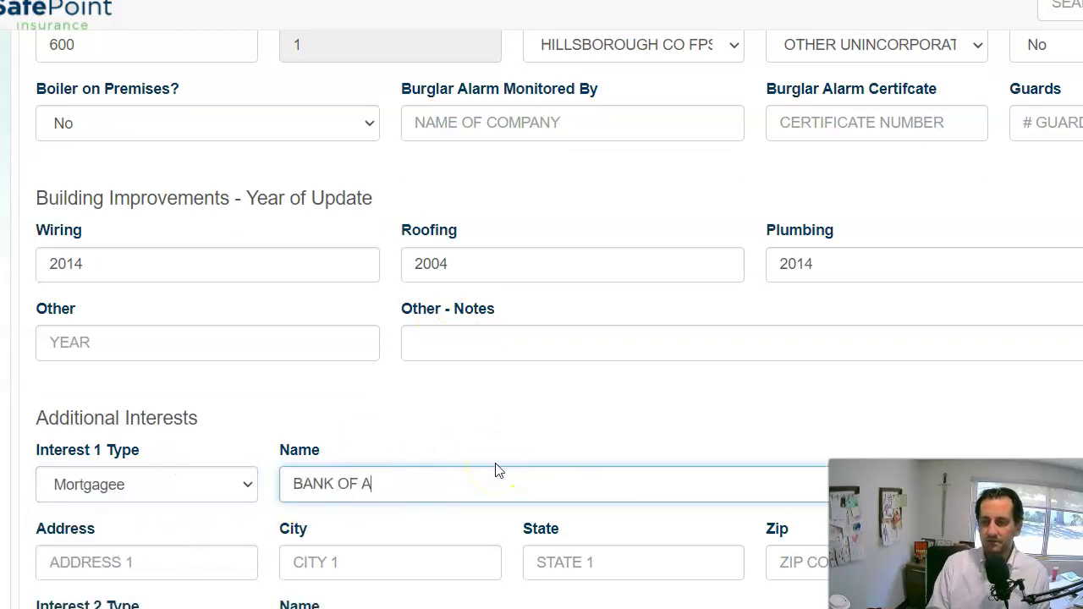
type("MERICA")
left_click_drag(617, 494, 288, 498)
key("BackSpace")
left_click(162, 481)
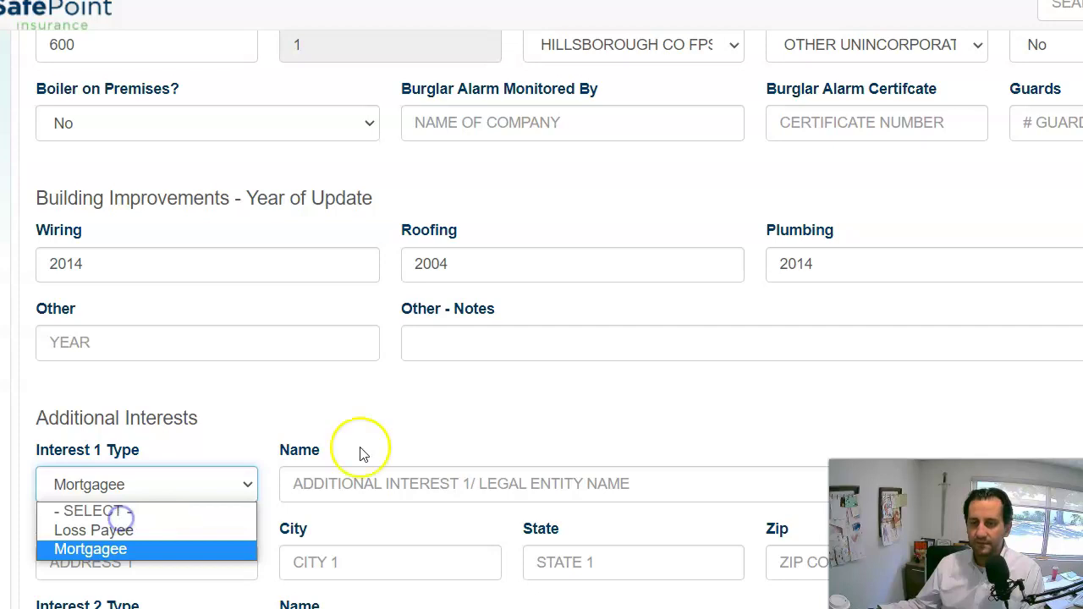
scroll(860, 470, "down", 2)
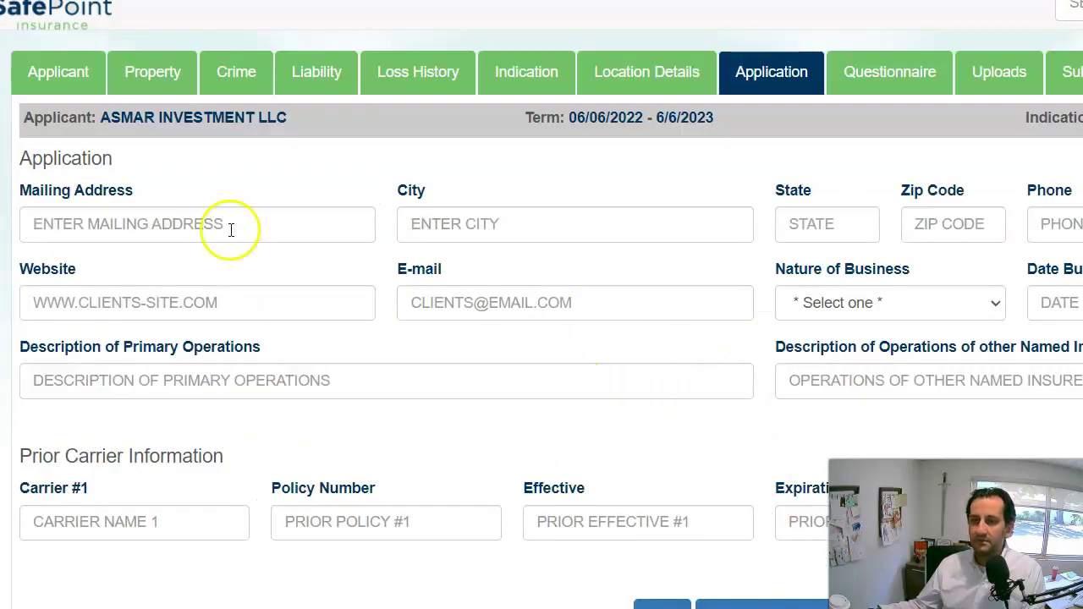
Paste the applicant's mailing address and fill city TAMPA, state FL and the ZIP code.
left_click(85, 234)
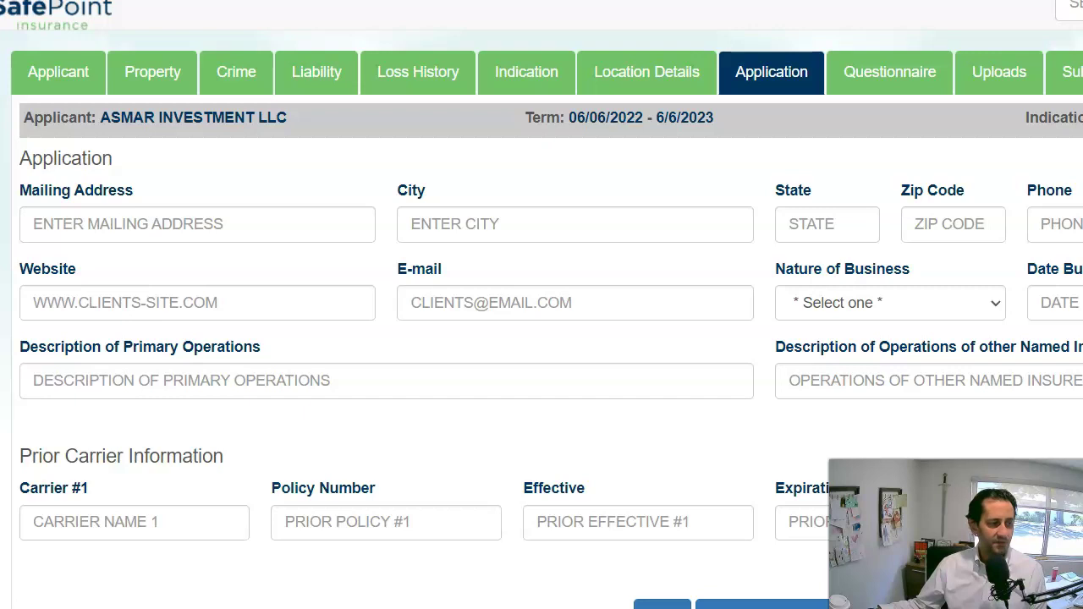
left_click(114, 225)
left_click(476, 221)
type("TAMPA")
key("Tab")
type("F")
key("Tab")
left_click(846, 219)
type("L")
key("Tab")
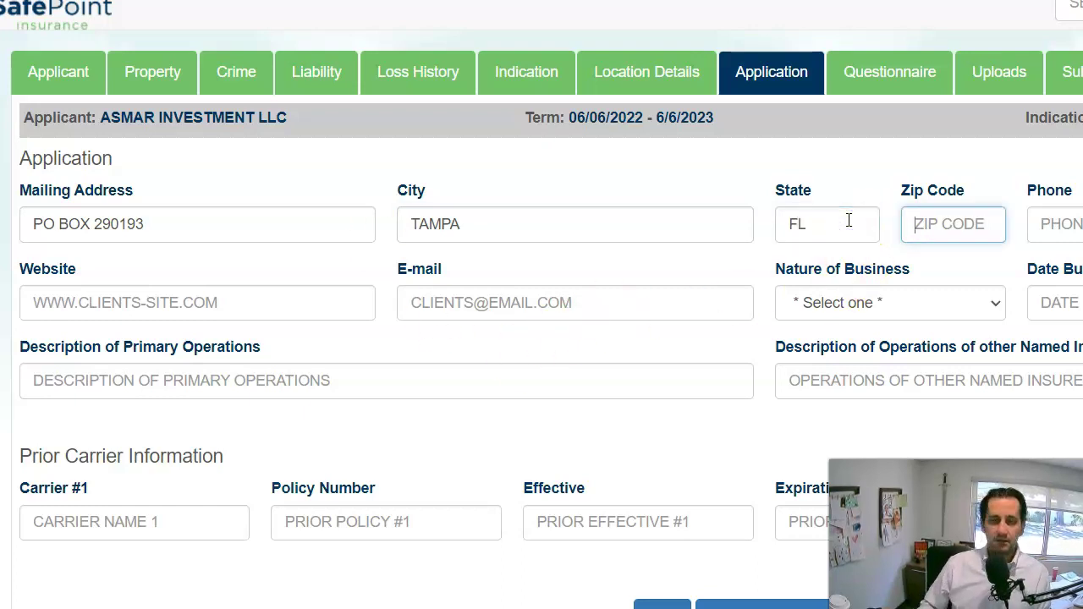
type("33687")
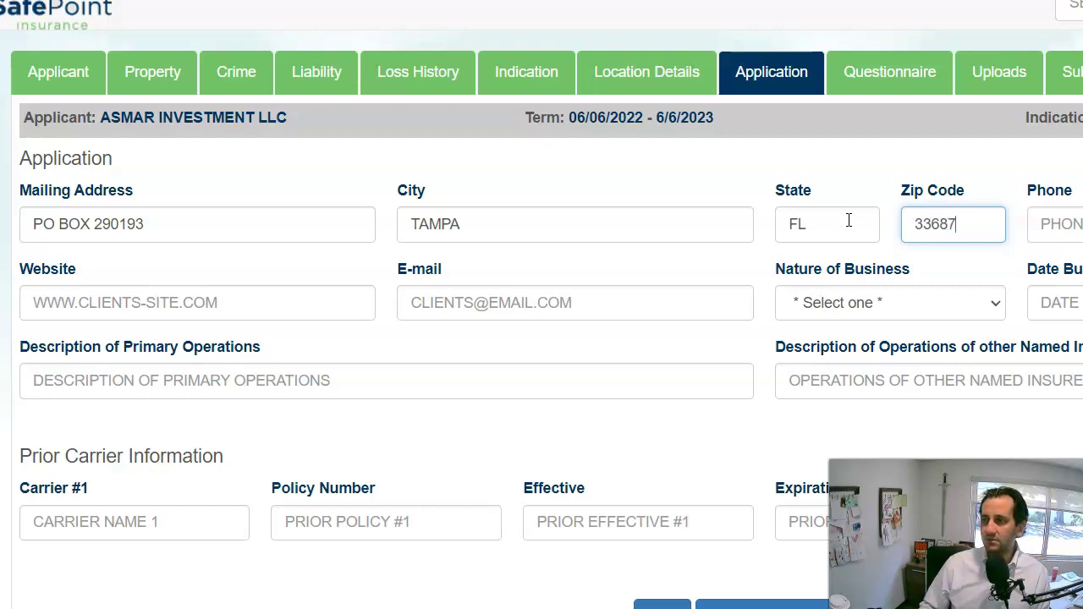
key("Tab")
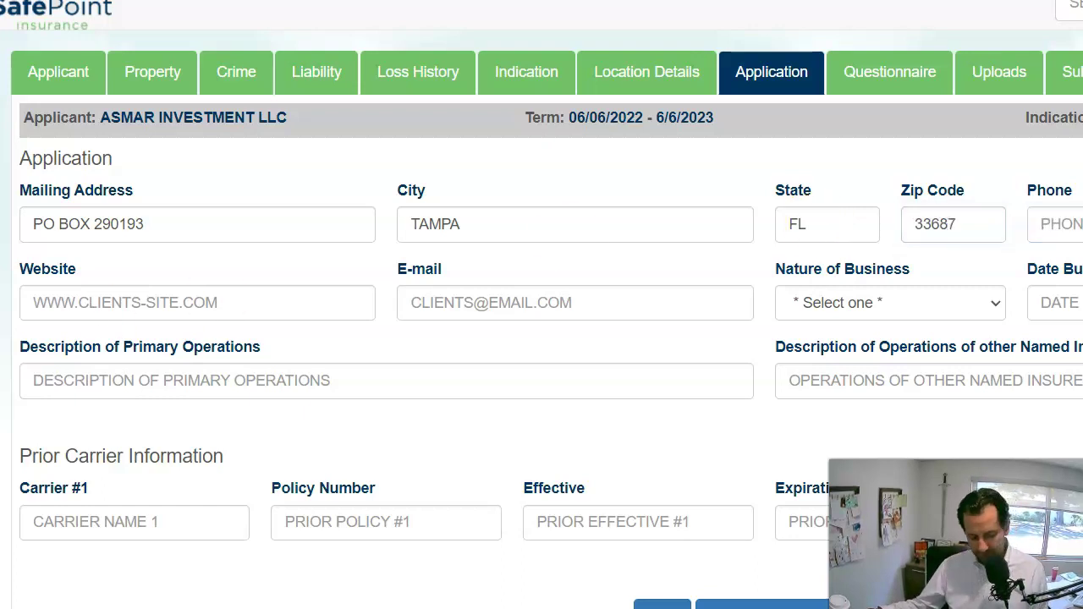
Enter the applicant's phone number and paste the business e-mail into the E-mail field.
left_click(1057, 222)
type("787)6")
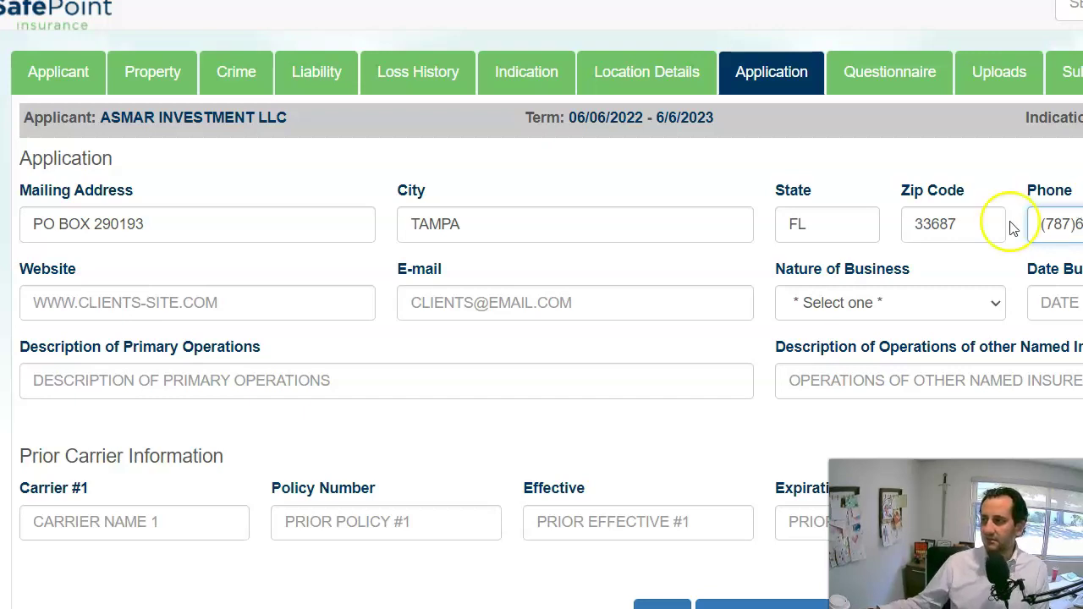
left_click(178, 306)
left_click(456, 305)
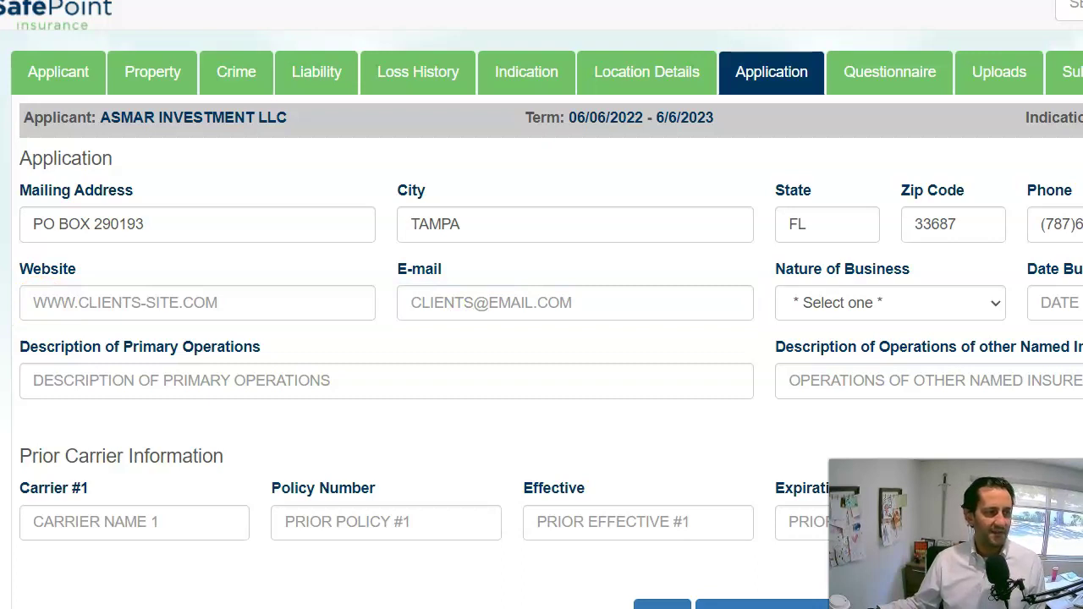
left_click(169, 379)
left_click(164, 296)
key("ctrl+v")
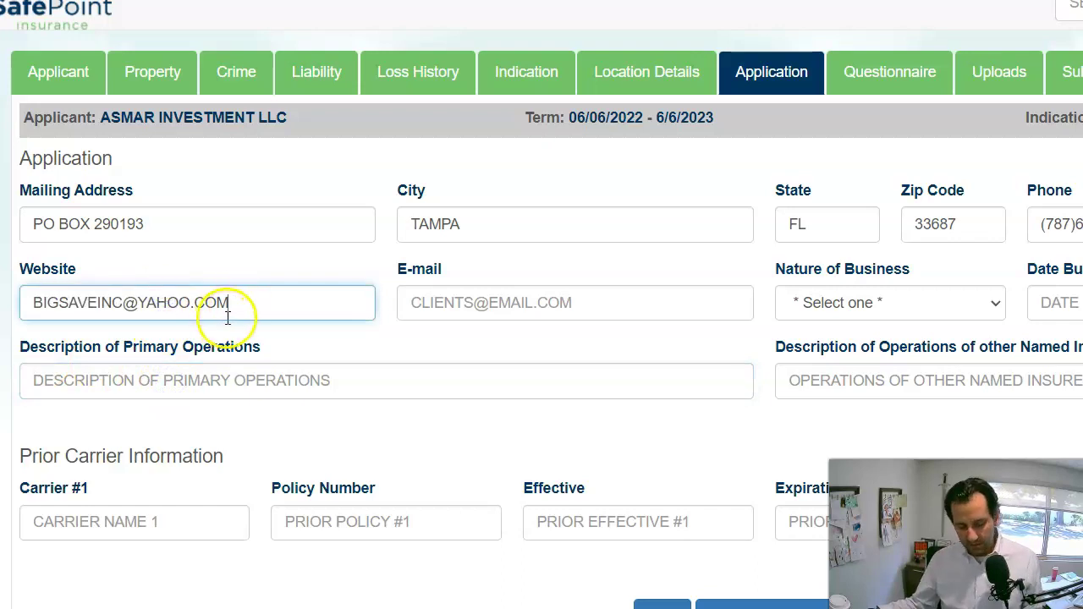
key("ctrl+a")
key("ctrl+x")
left_click(431, 305)
key("ctrl+v")
Choose Retail nature of business, enter the 06/02 start date and description 'LRO- COMMERCIAL STRIP CENTER'.
left_click(905, 306)
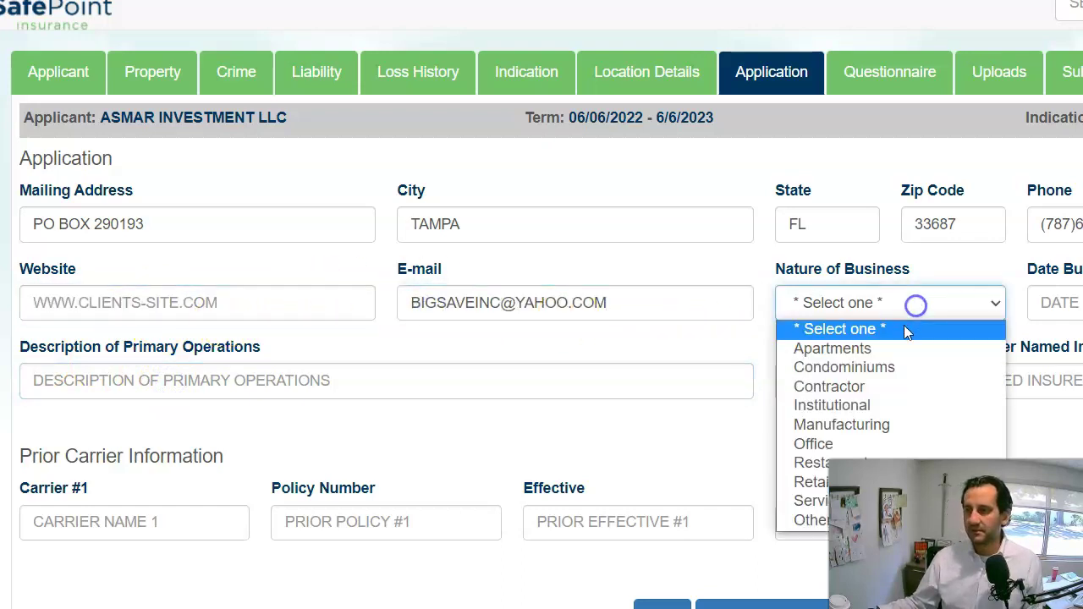
left_click(812, 481)
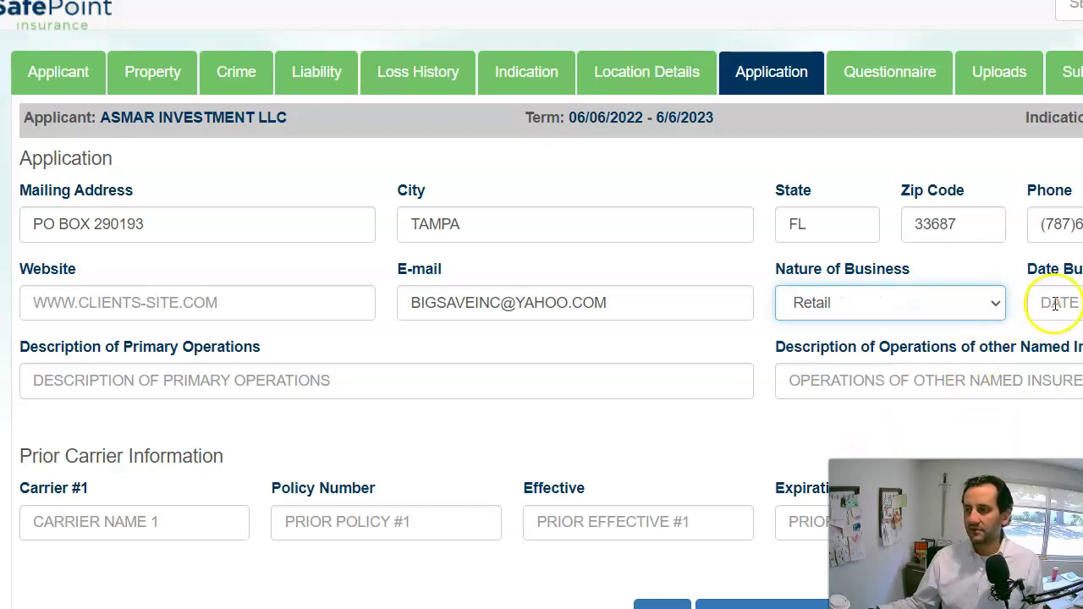
left_click(1051, 302)
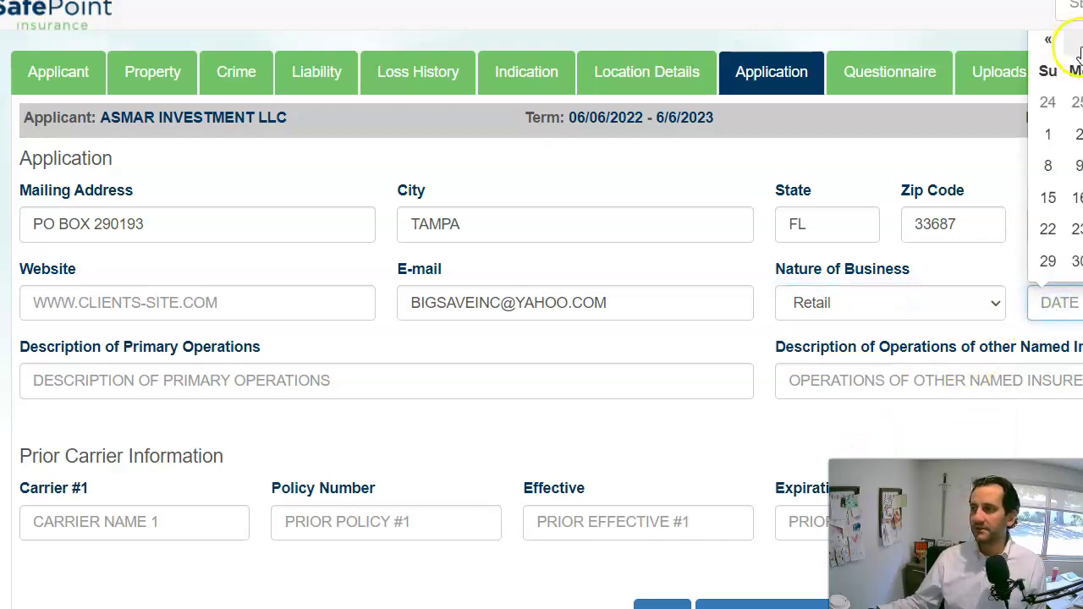
type("06/02/2")
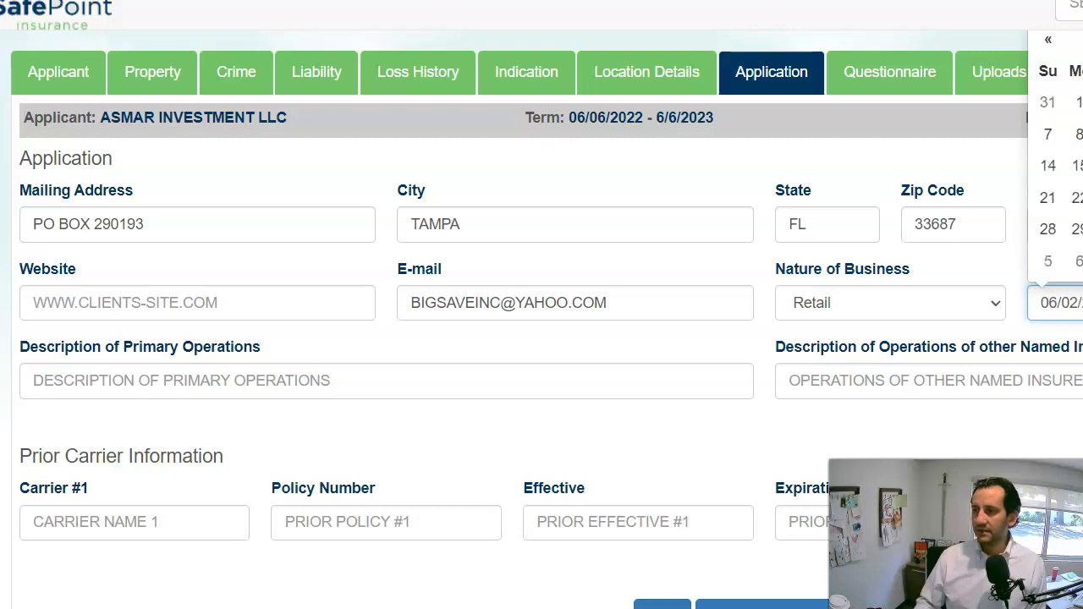
left_click(257, 385)
type("LES")
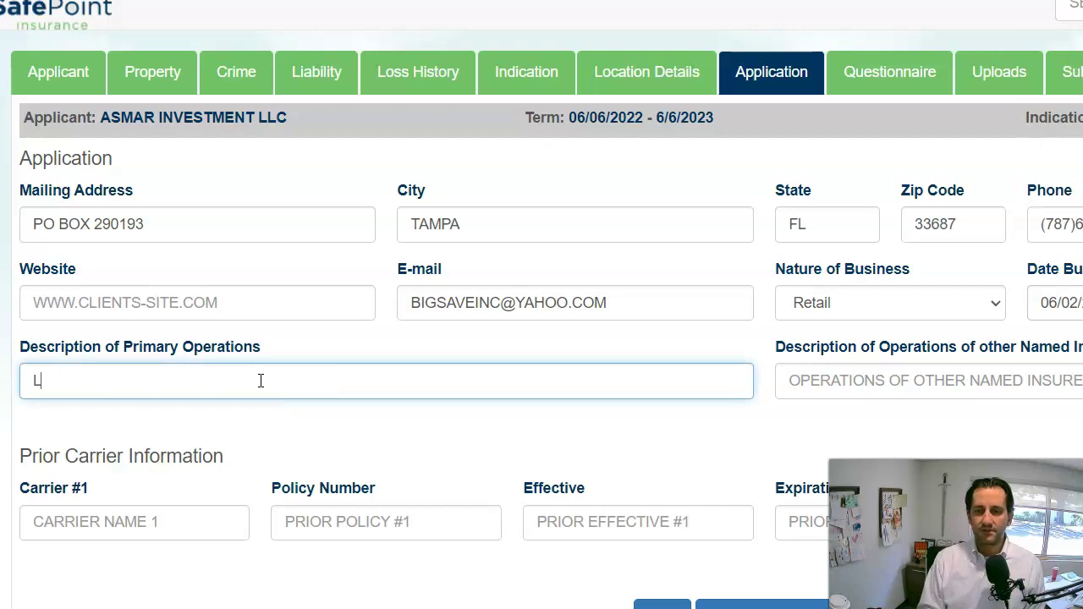
key("BackSpace")
key("BackSpace")
type("RO- ")
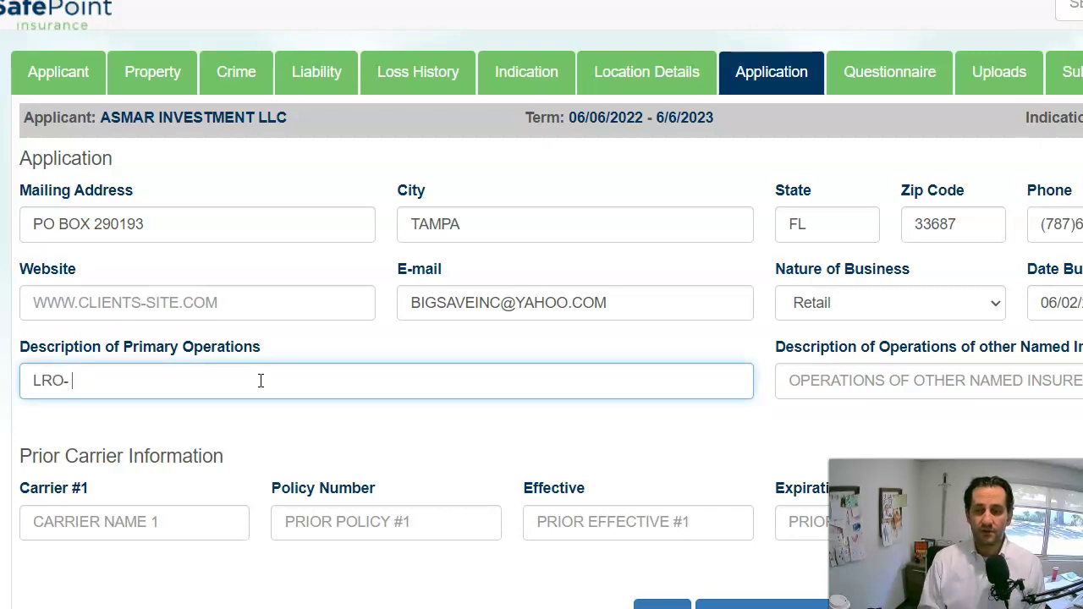
type("COMMERCIAL STRIP CENTER")
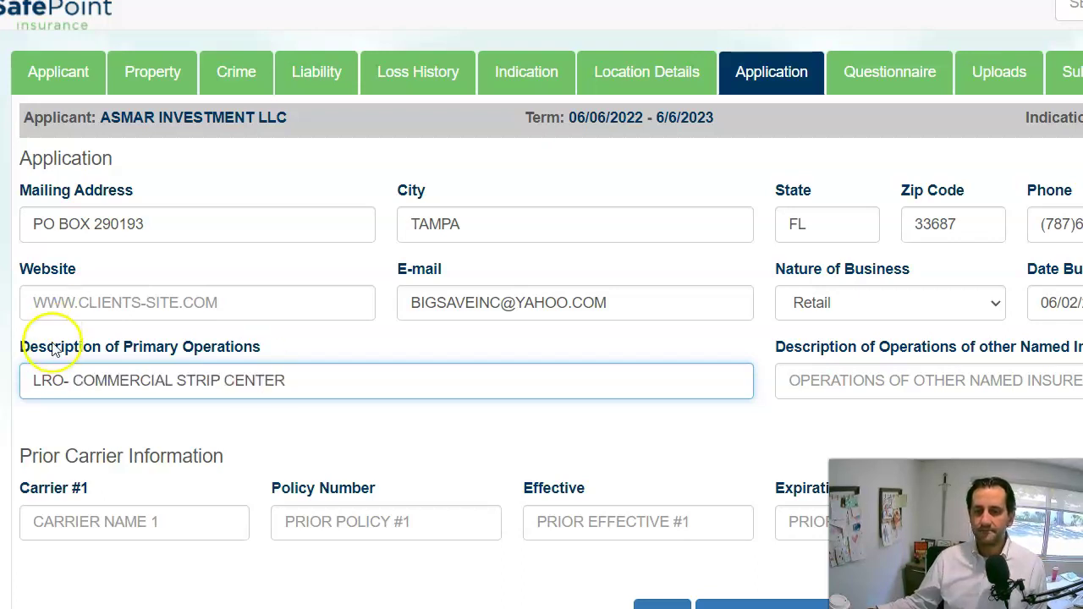
Enter prior carrier GUIDEONE, policy TBA, term 06/02/2021 to 06/02/2022.
left_click(101, 521)
type("GUIDEONE")
key("Tab")
type("TBA")
key("Tab")
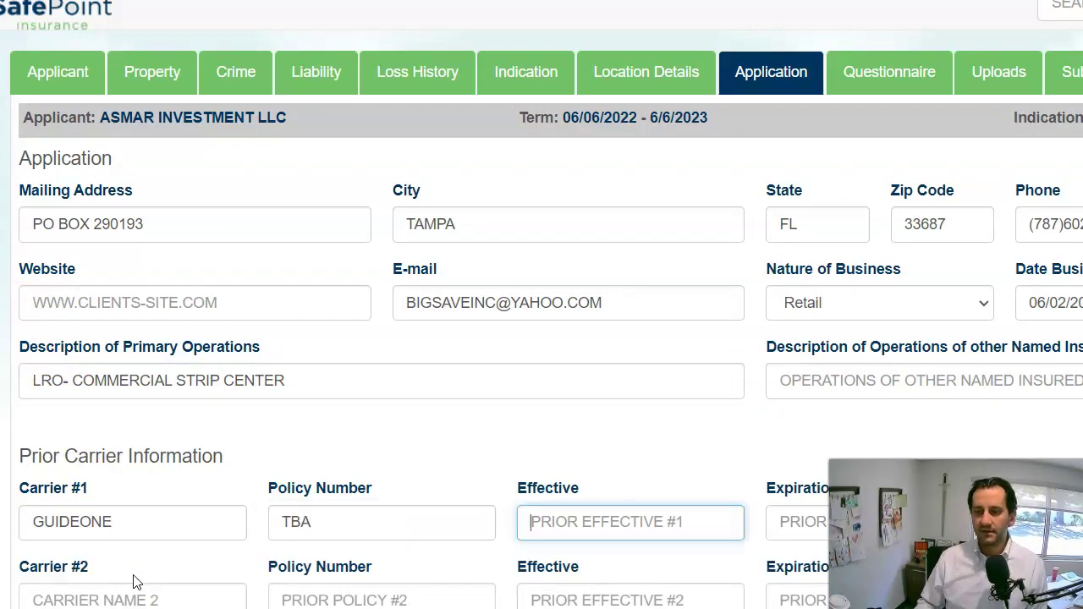
type("06/02")
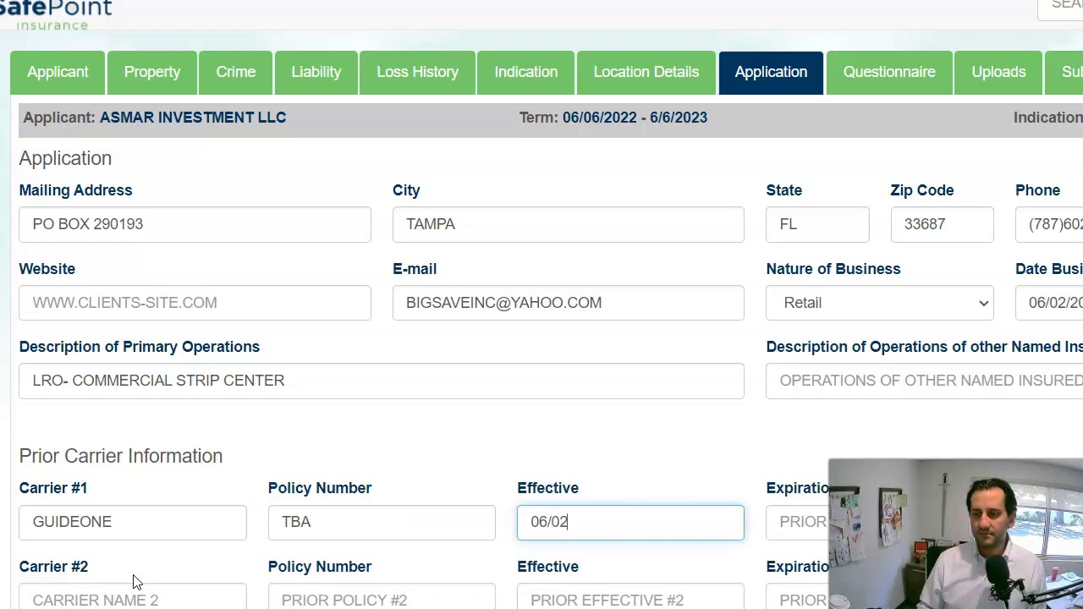
type("/2021")
key("Tab")
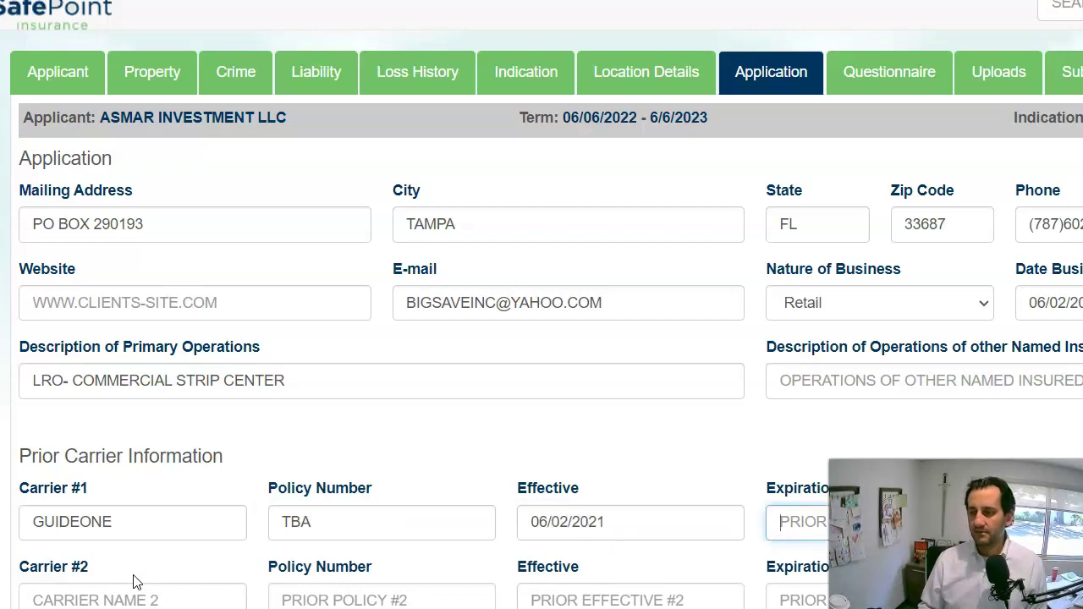
type("06/02/2")
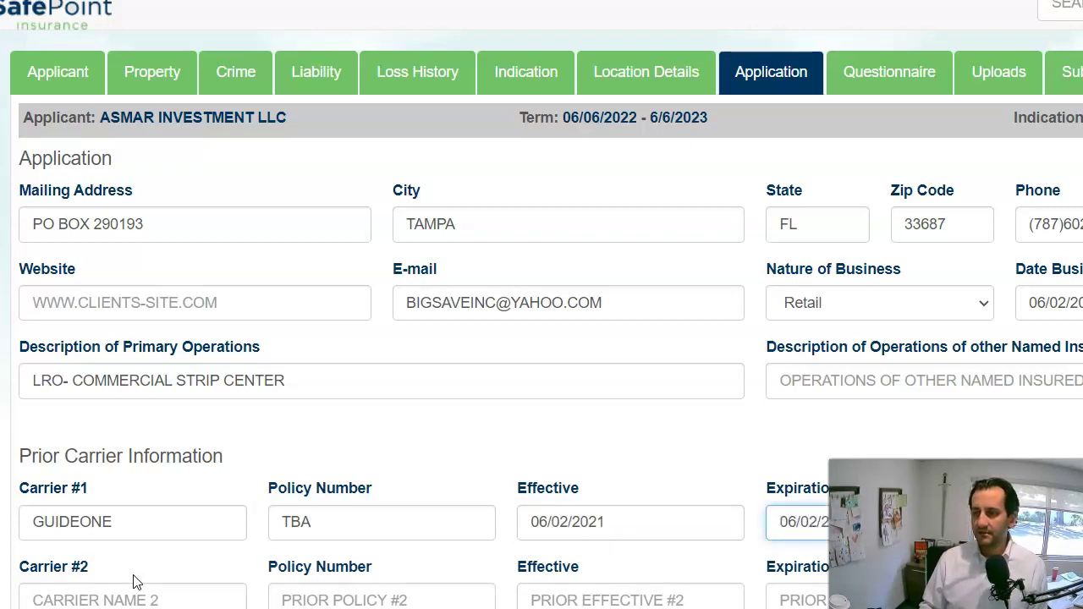
left_click(133, 582)
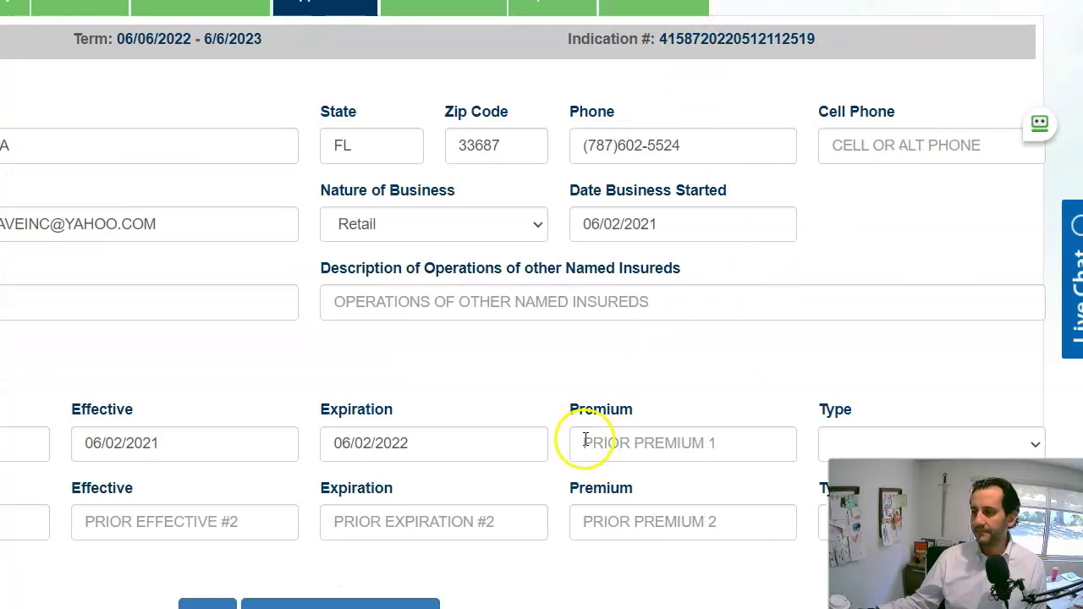
Record prior premium 18500 with type Commercial Package and proceed to the questionnaire.
left_click(585, 439)
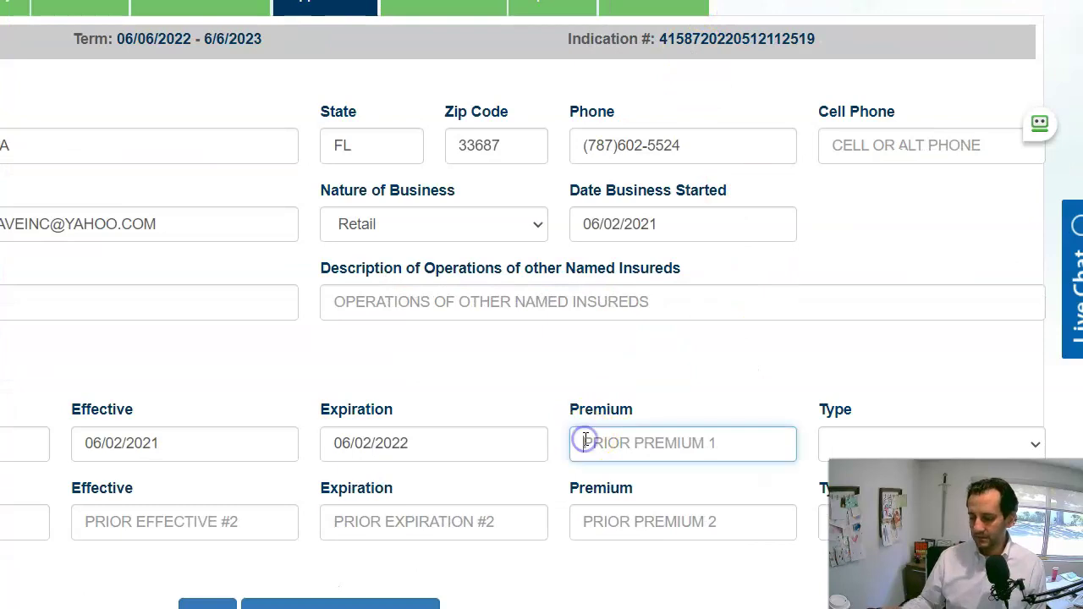
type("18500")
key("Tab")
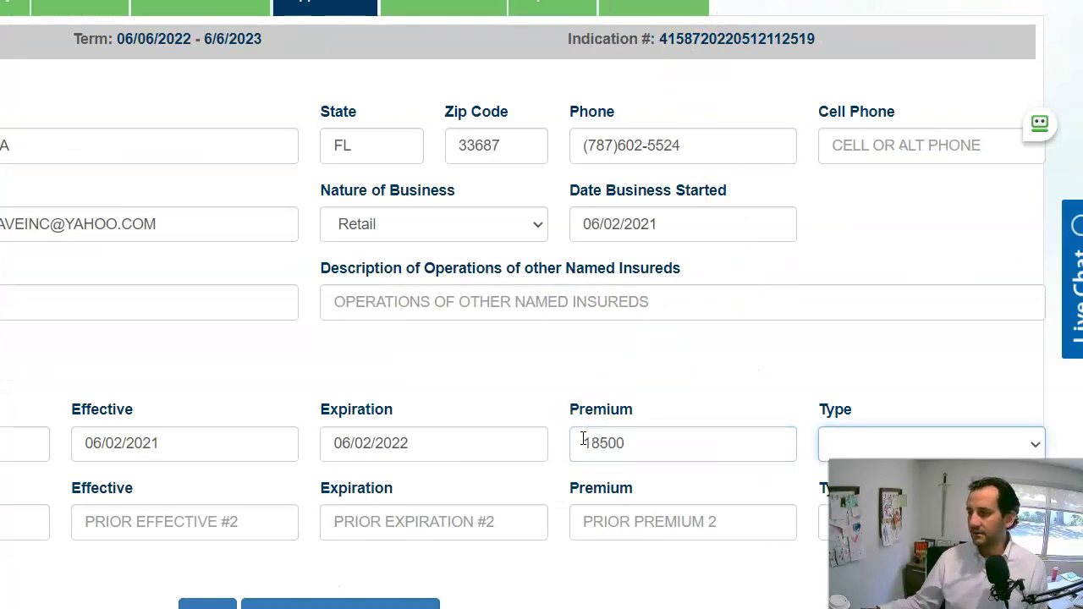
left_click(986, 446)
left_click(931, 478)
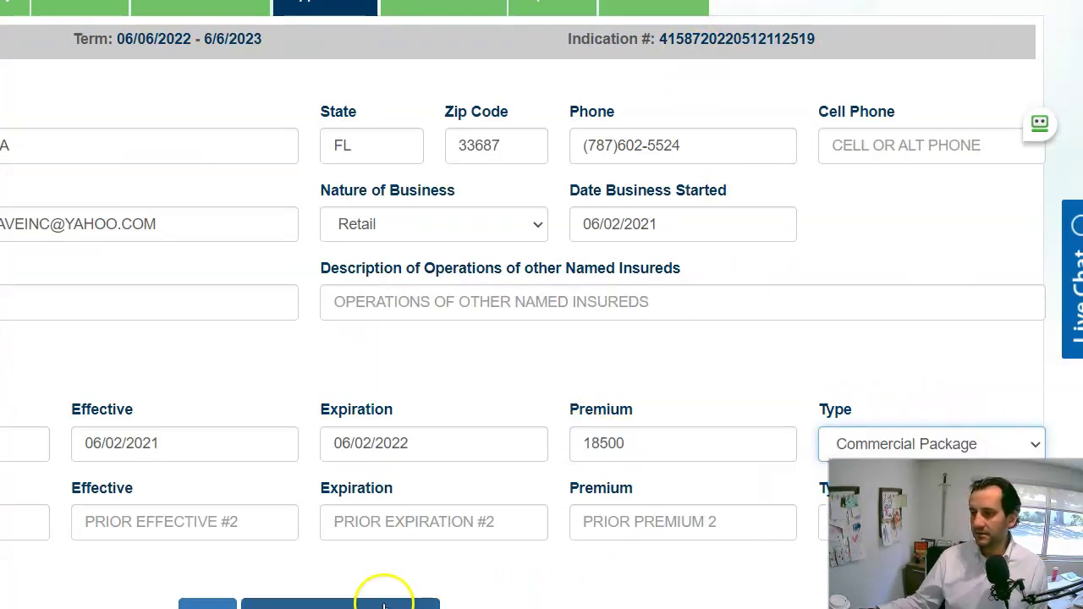
left_click(387, 594)
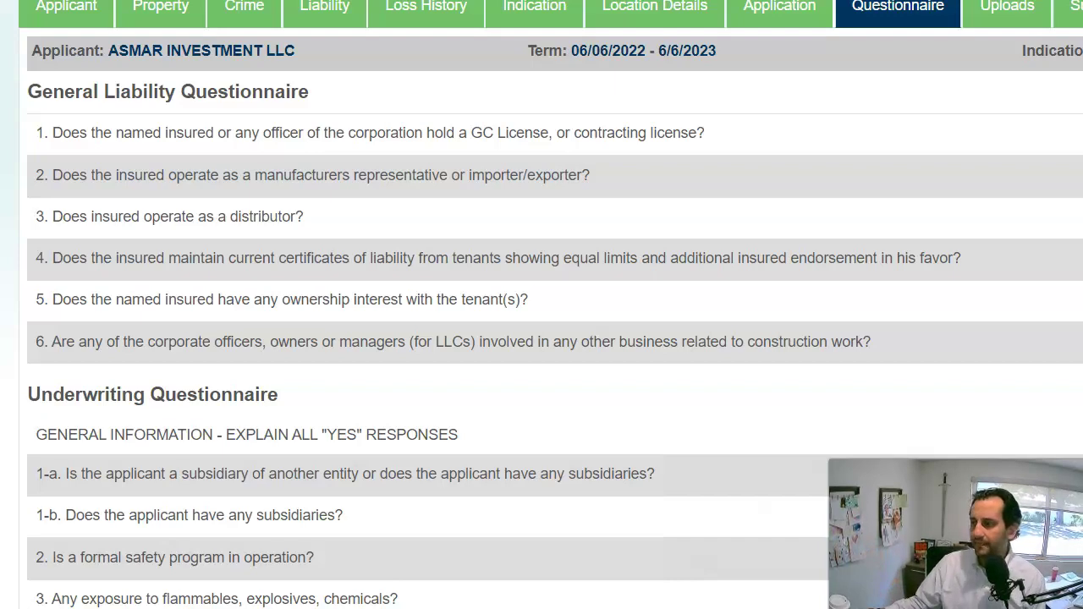
Scroll through the General Liability and Underwriting questions and highlight question 4's wording.
scroll(542, 304, "down", 10)
scroll(541, 304, "up", 10)
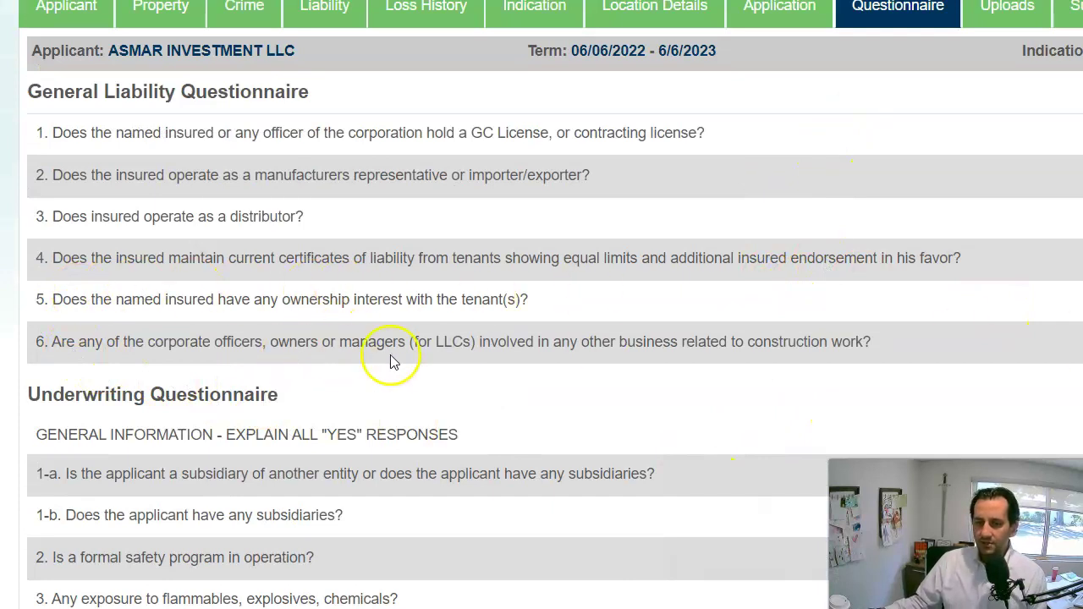
scroll(391, 357, "down", 1)
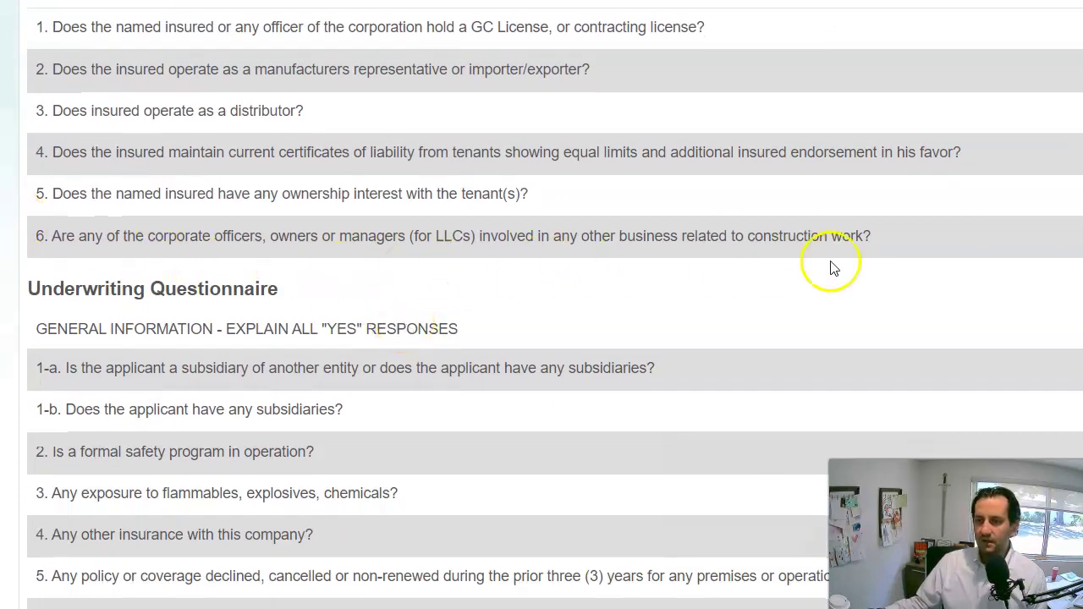
scroll(871, 290, "down", 1)
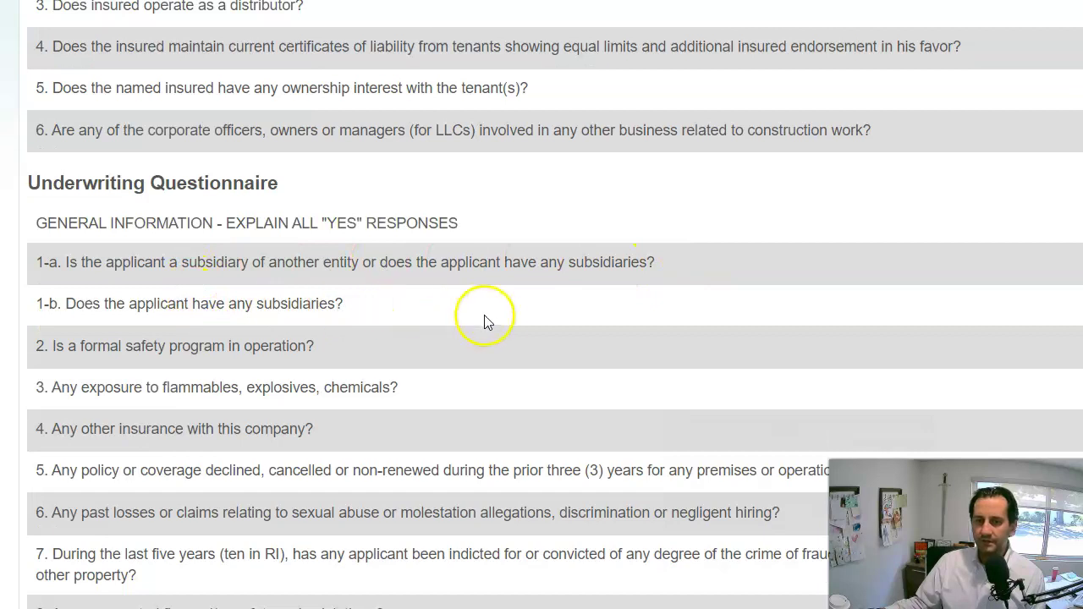
scroll(496, 330, "down", 1)
scroll(490, 328, "up", 3)
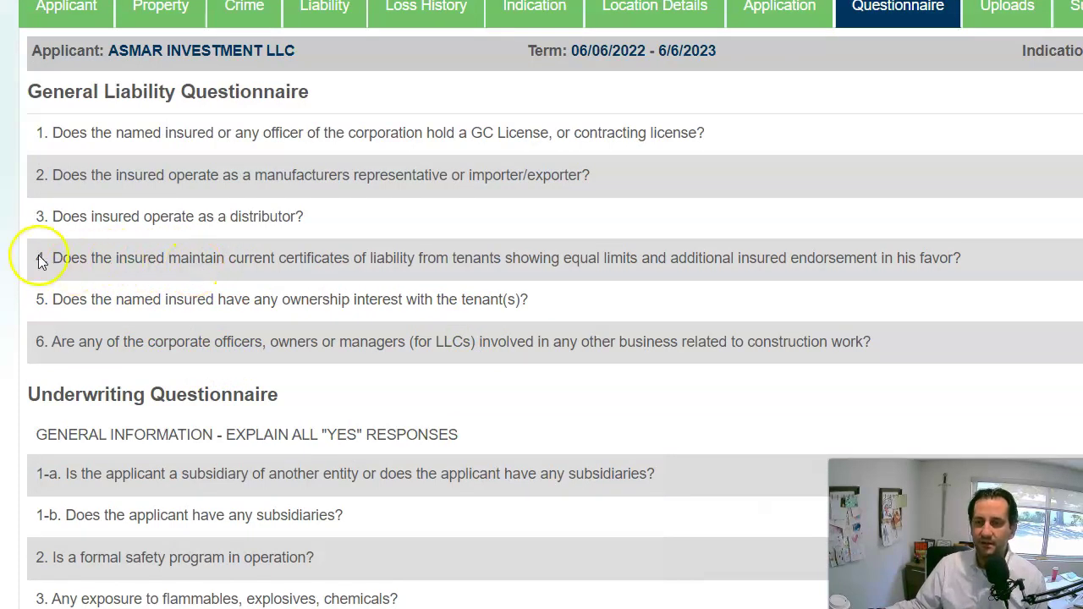
left_click_drag(224, 257, 964, 265)
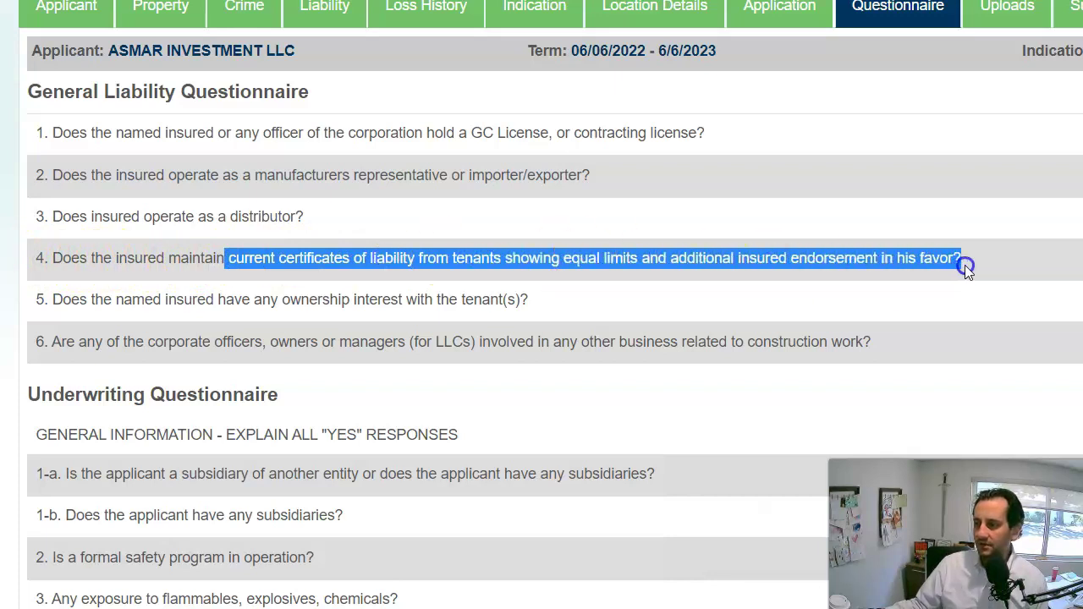
left_click(817, 293)
left_click(823, 311)
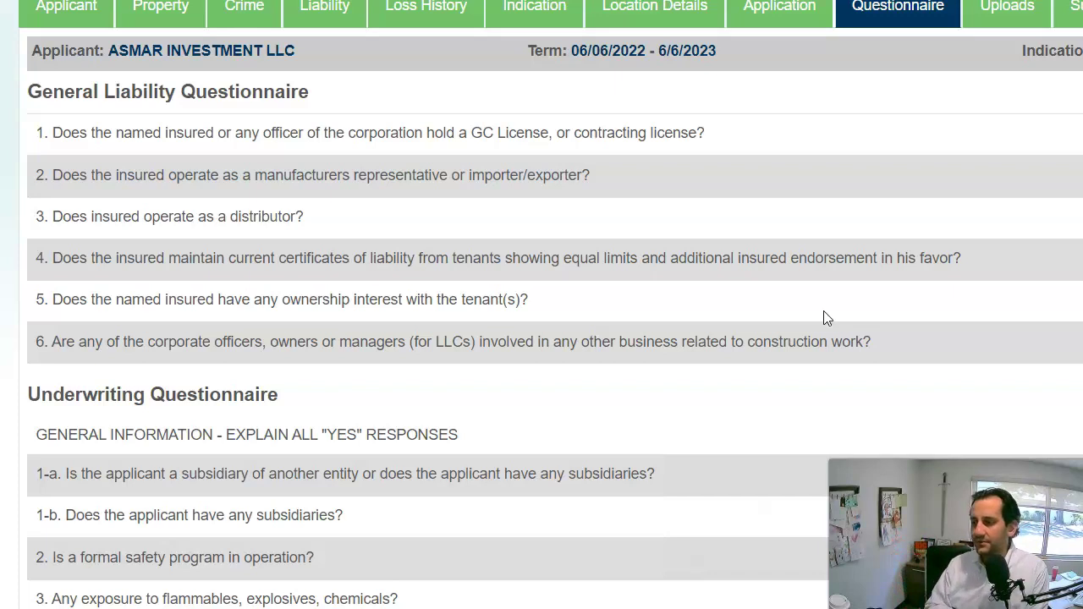
scroll(930, 288, "down", 3)
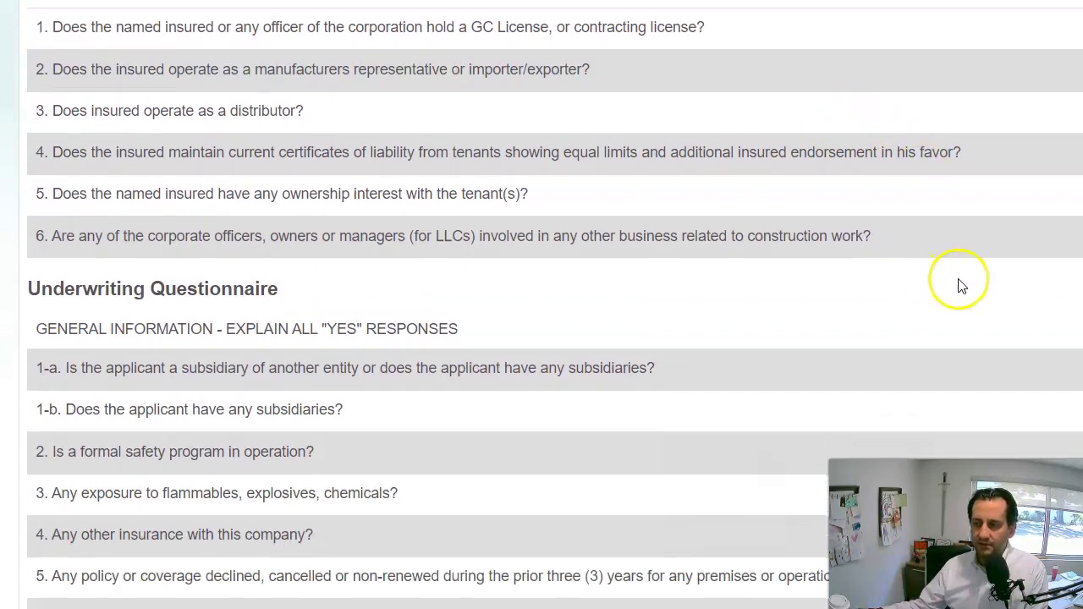
scroll(958, 306, "down", 1)
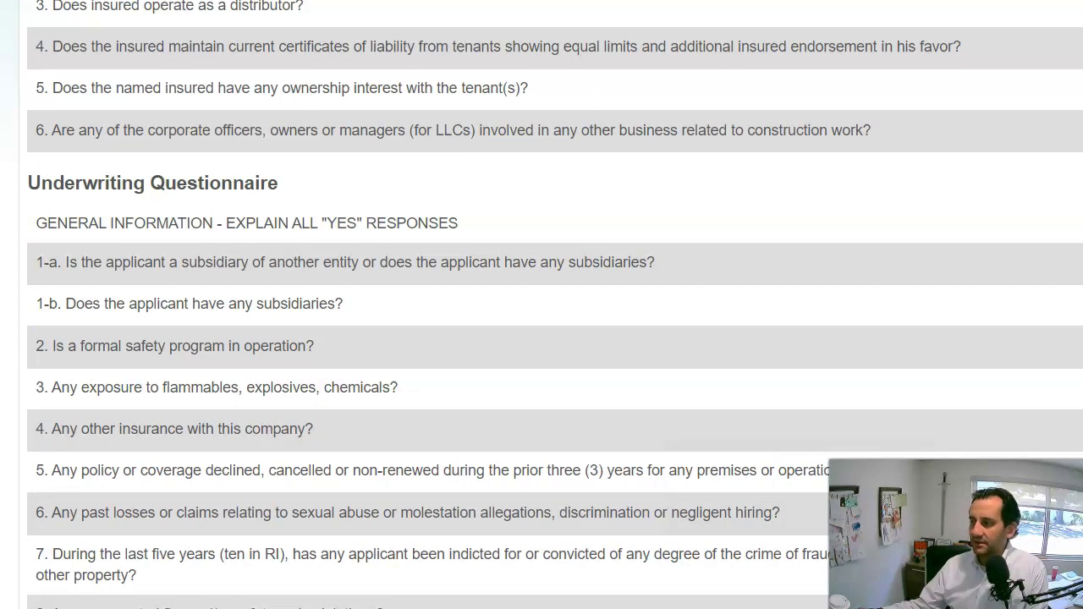
scroll(541, 305, "down", 2)
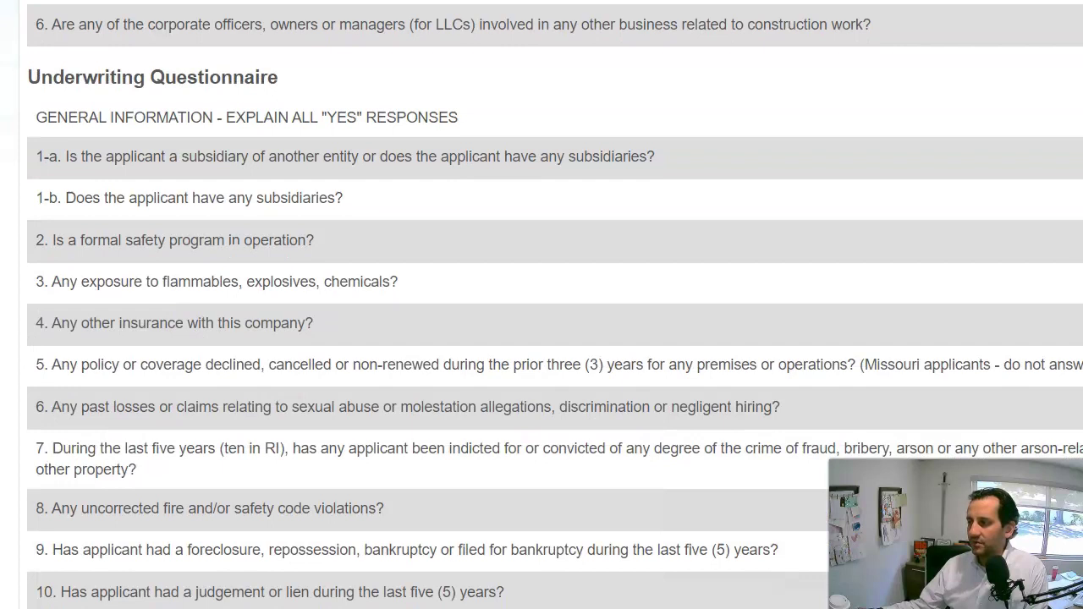
scroll(541, 304, "down", 3)
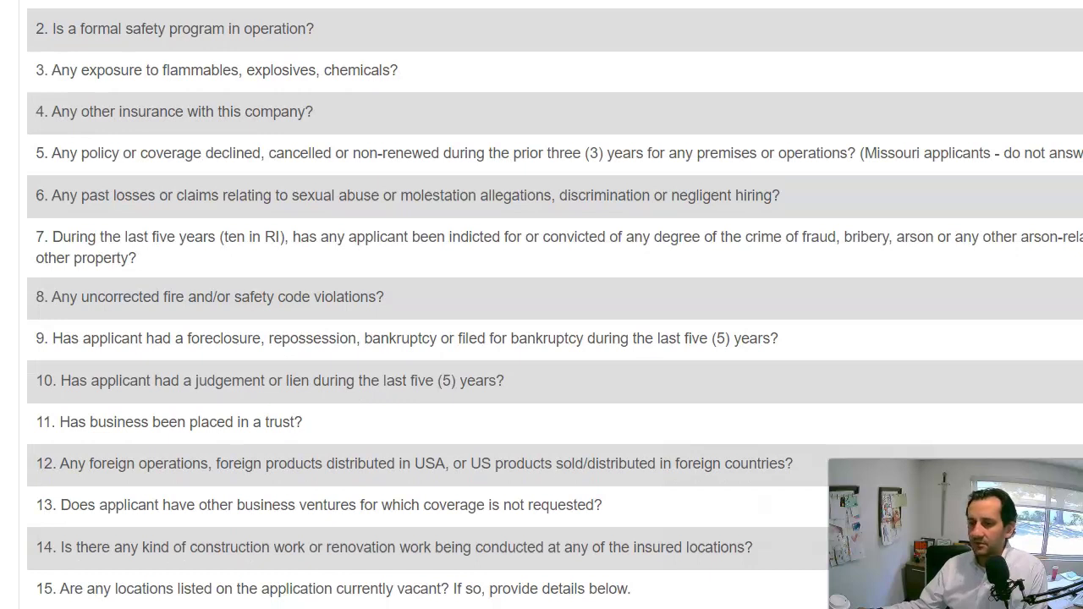
scroll(541, 305, "down", 2)
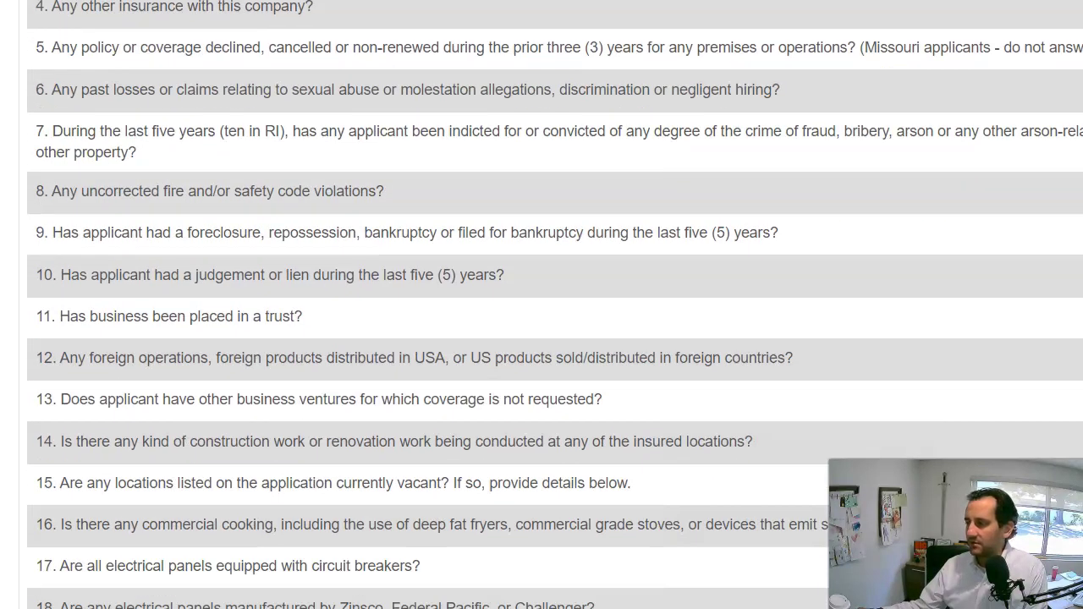
scroll(542, 304, "down", 2)
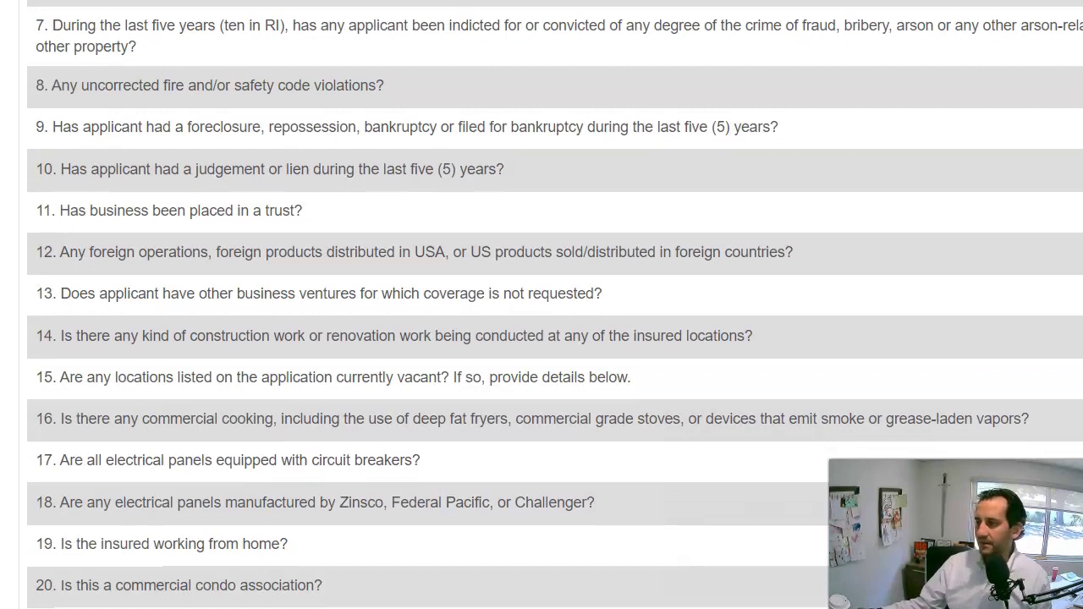
scroll(541, 304, "down", 1)
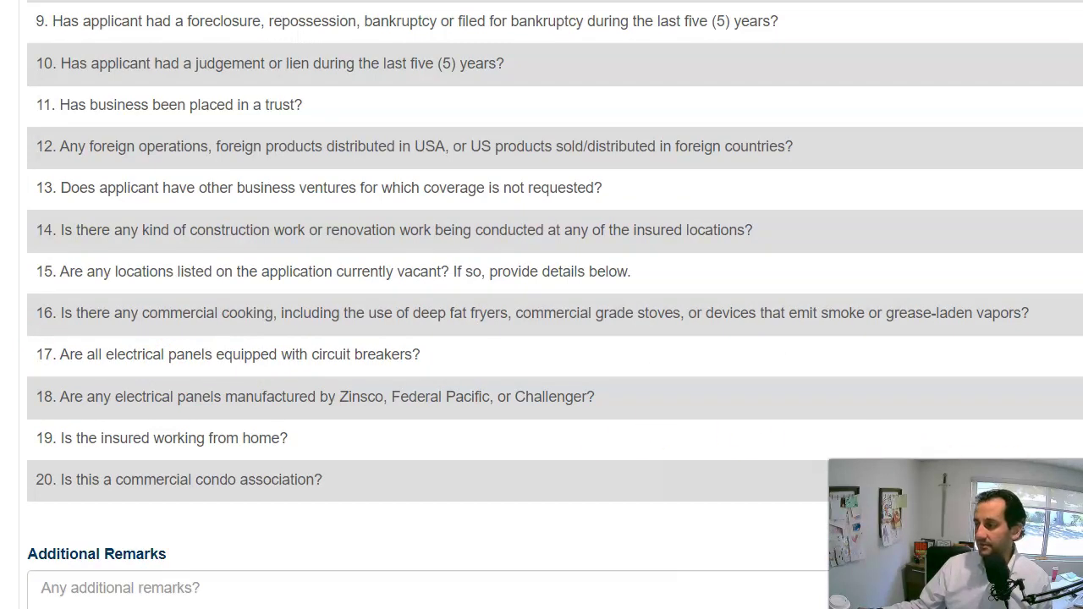
scroll(1017, 442, "down", 1)
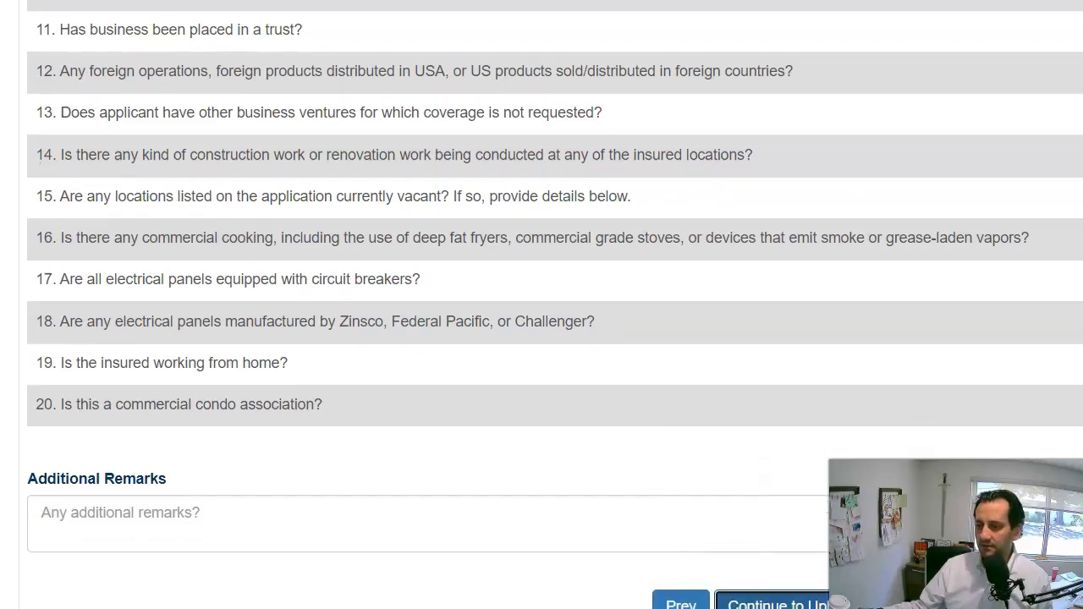
Skip uploads, enter the agent's name, licence number and e-mail, and tick the certification box.
left_click(845, 604)
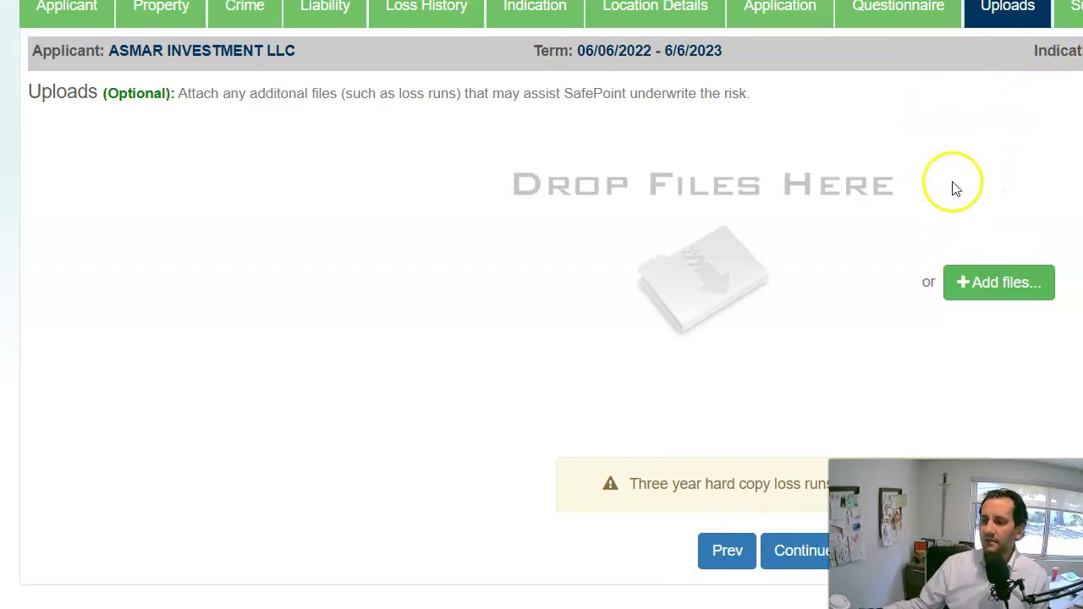
left_click(769, 550)
left_click(173, 161)
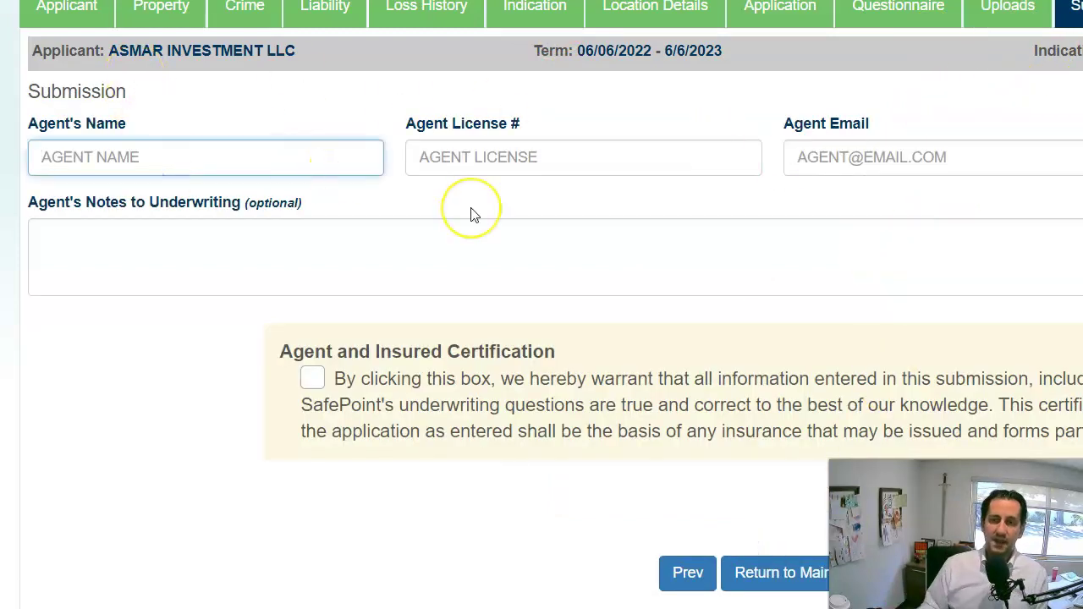
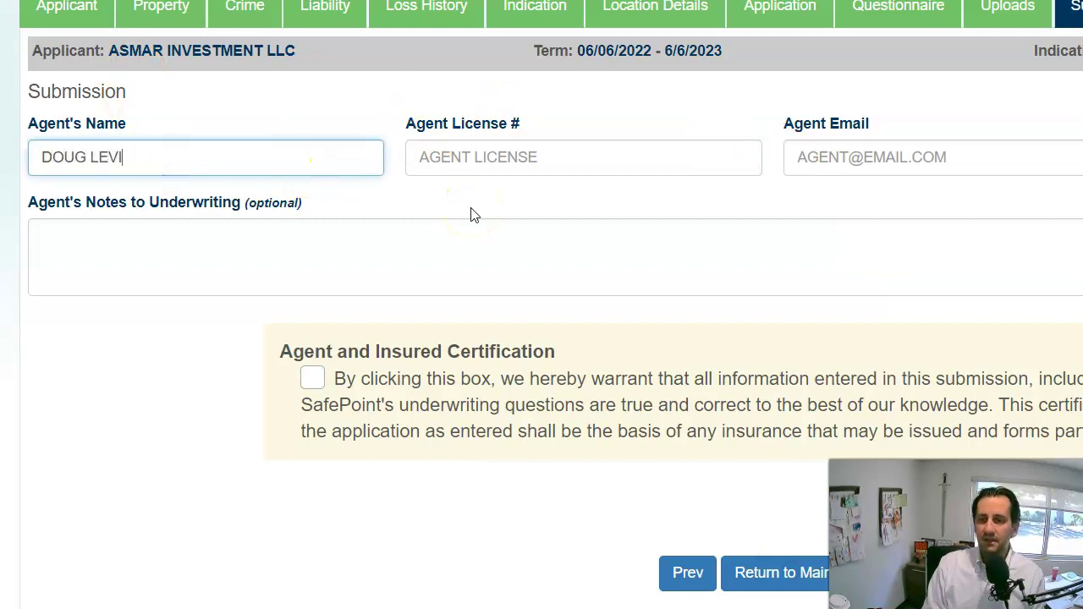
key("Tab")
key("Tab")
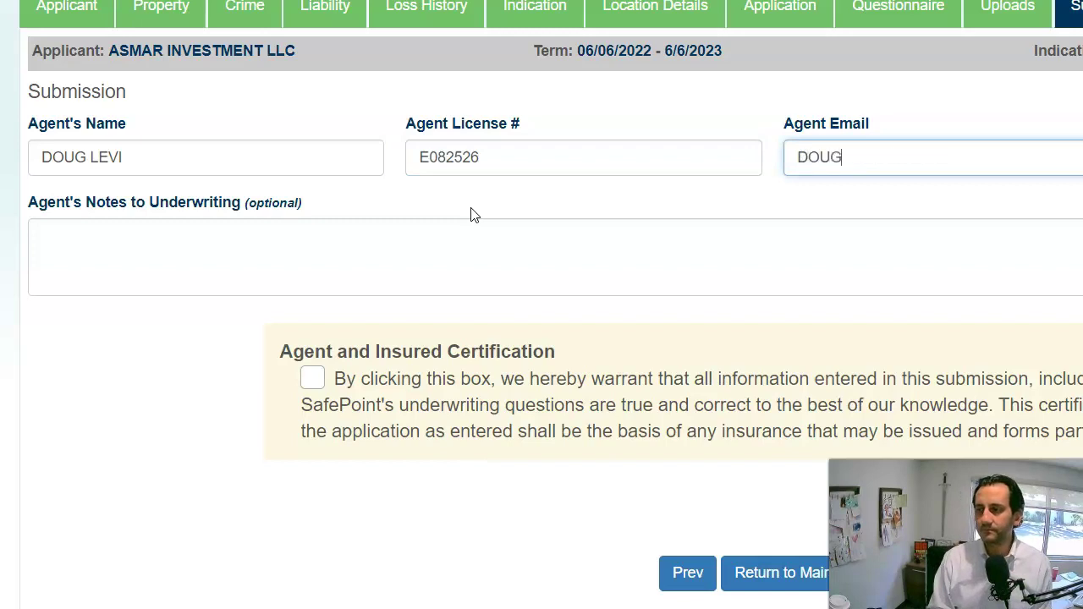
left_click(473, 215)
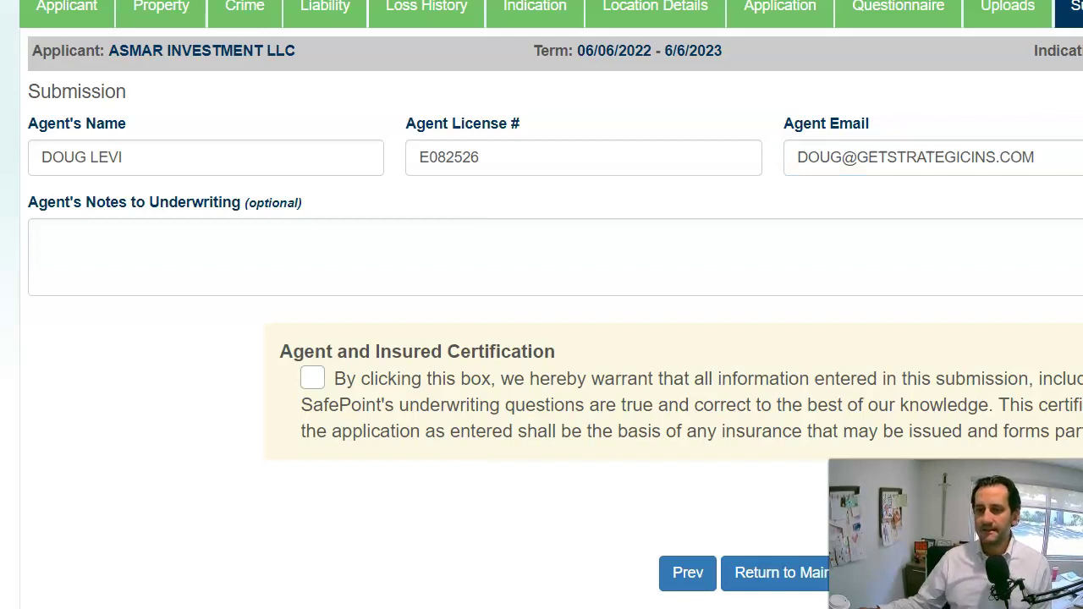
left_click(311, 378)
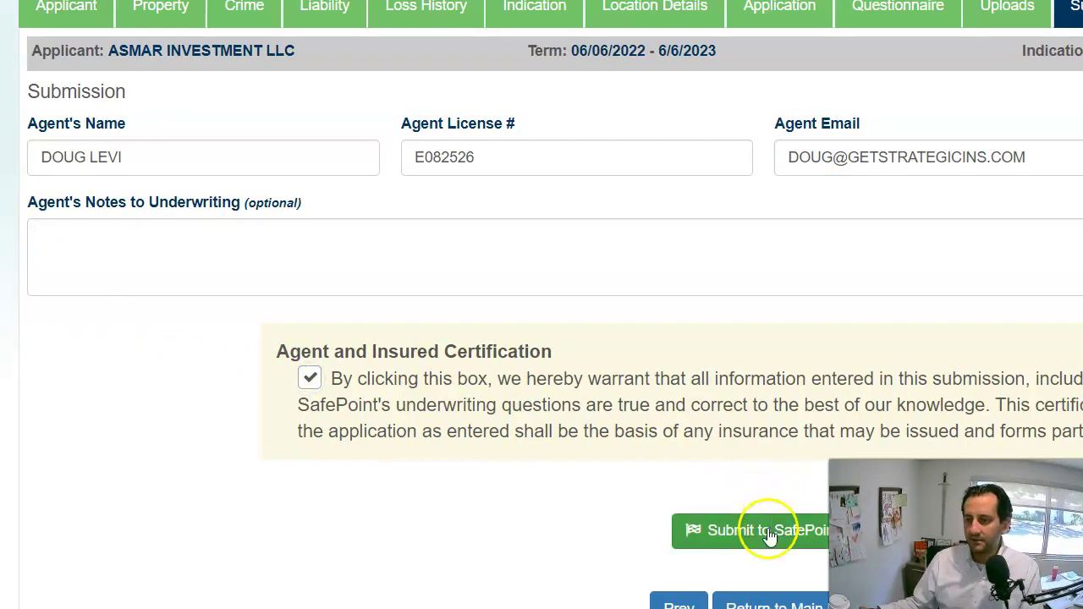
Submit the certified application to SafePoint for underwriting review.
left_click(768, 532)
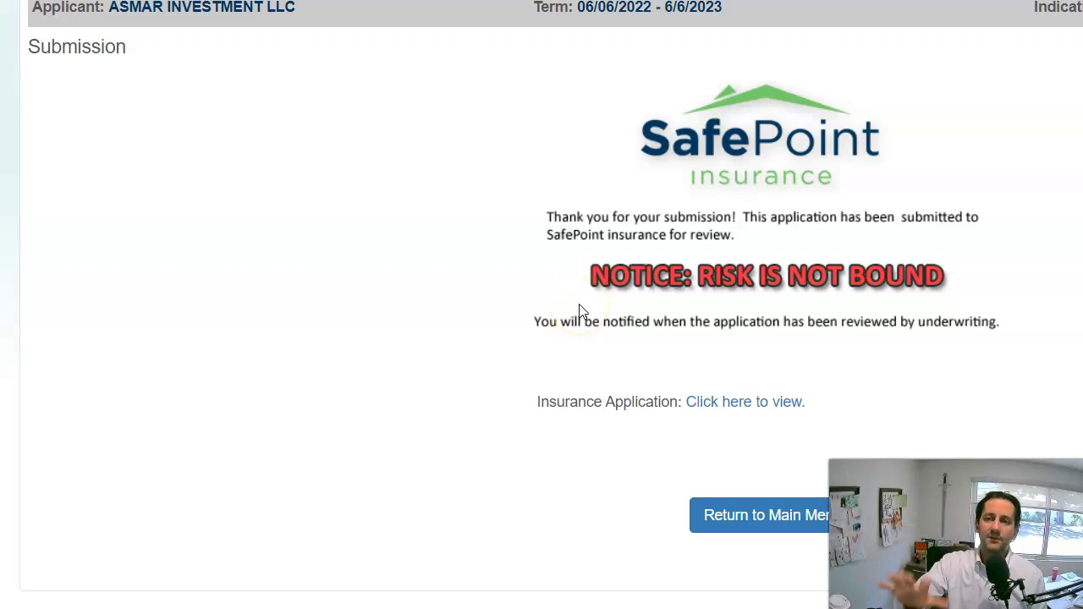
Open the generated ACORD Florida Commercial Insurance Application PDF and scroll through its pages.
left_click(789, 403)
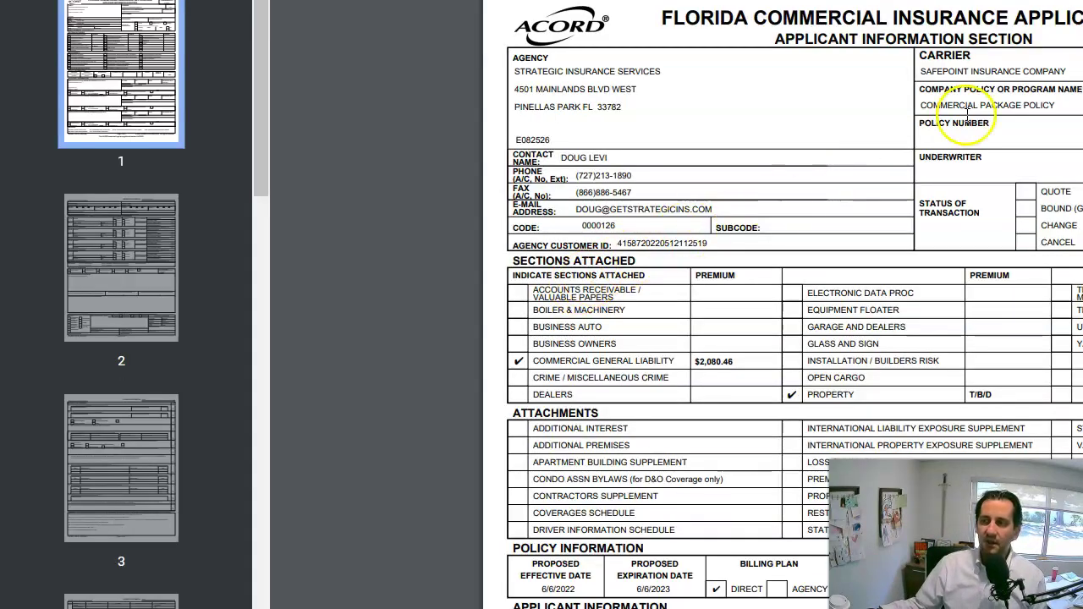
scroll(937, 155, "down", 5)
scroll(889, 230, "down", 20)
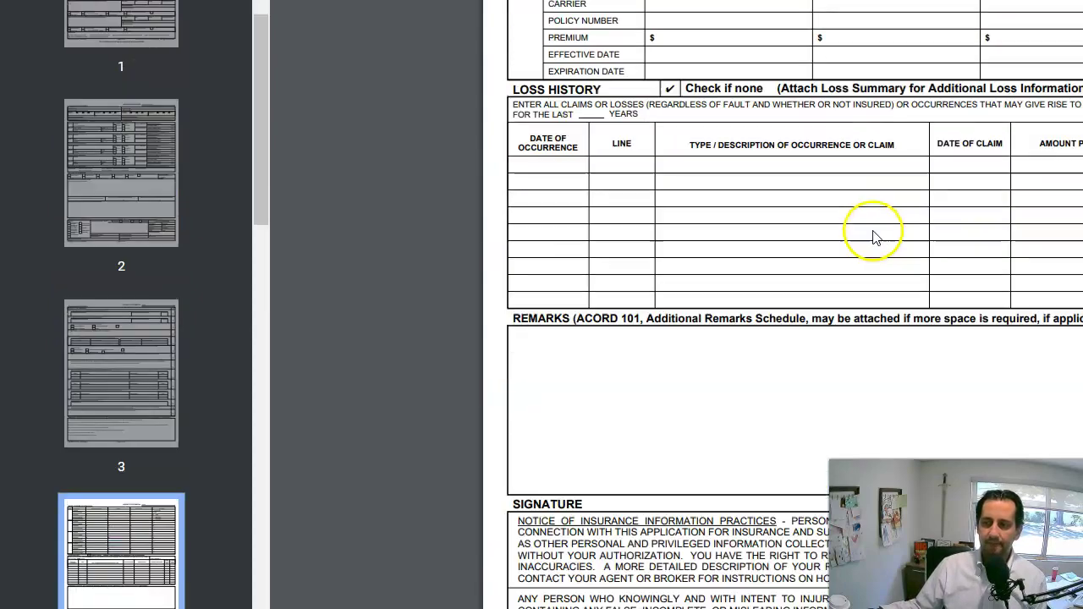
scroll(859, 229, "down", 20)
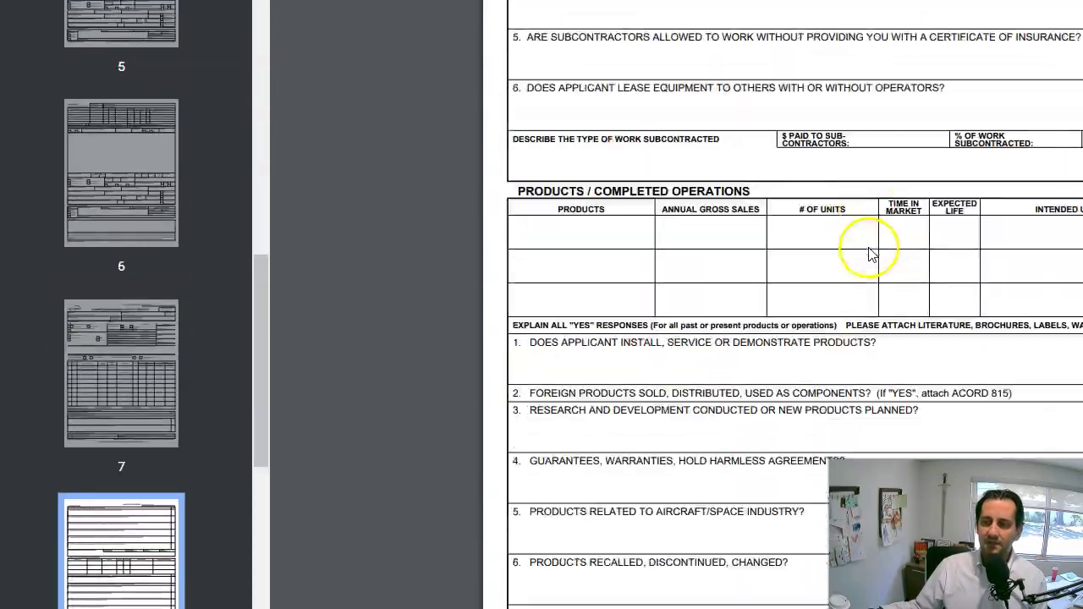